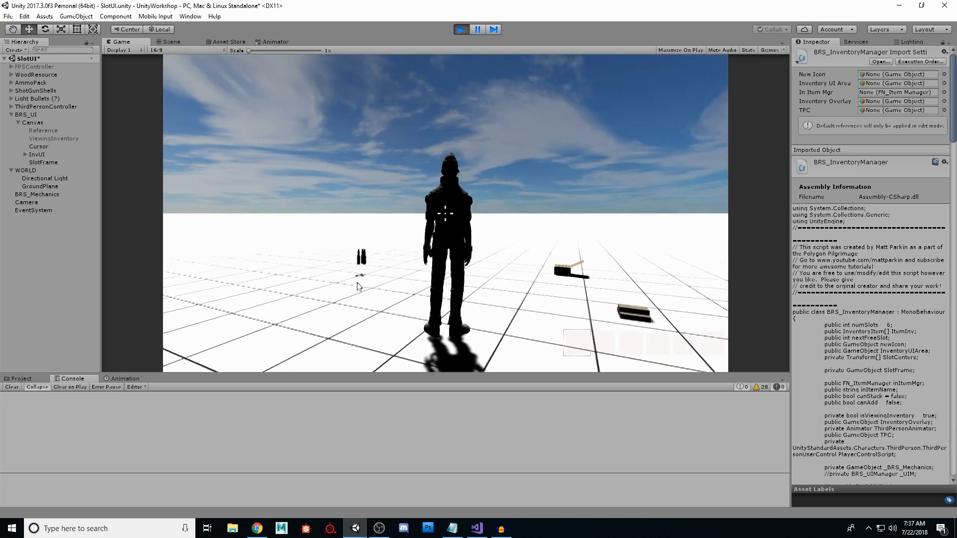
Step: Walk the character over the wood, ammo pack, shotgun shells and light bullets to collect them into the inventory slots
{"action": "key", "text": "w"}
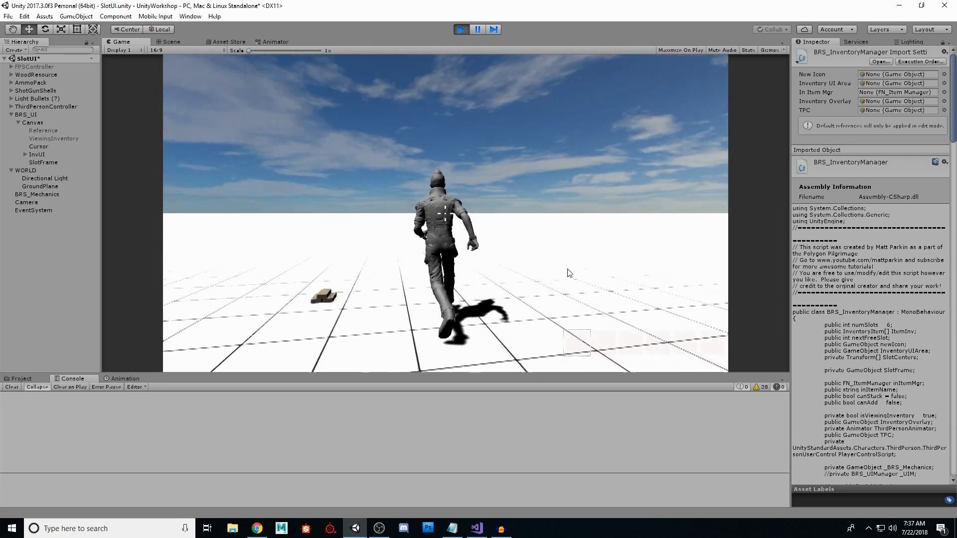
{"action": "key", "text": "w"}
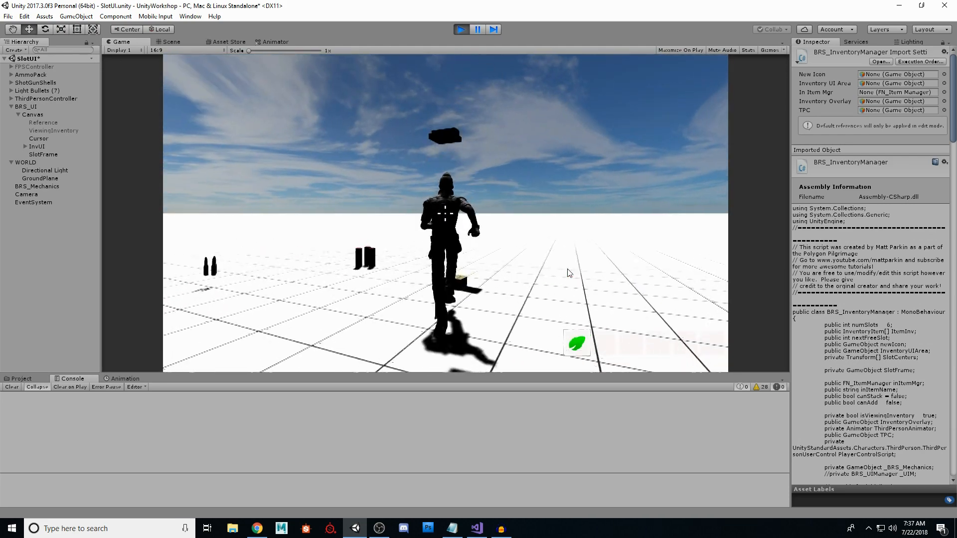
{"action": "key", "text": "w"}
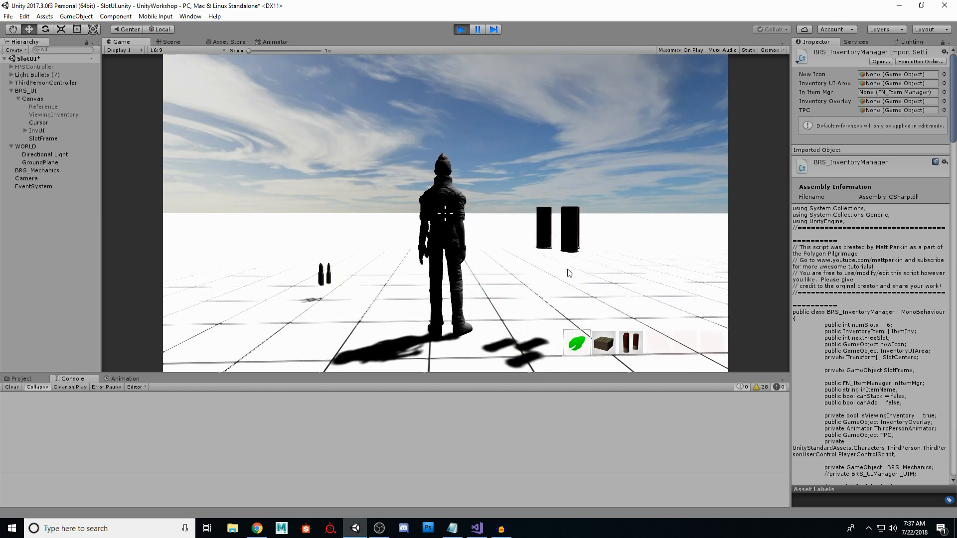
{"action": "key", "text": "w"}
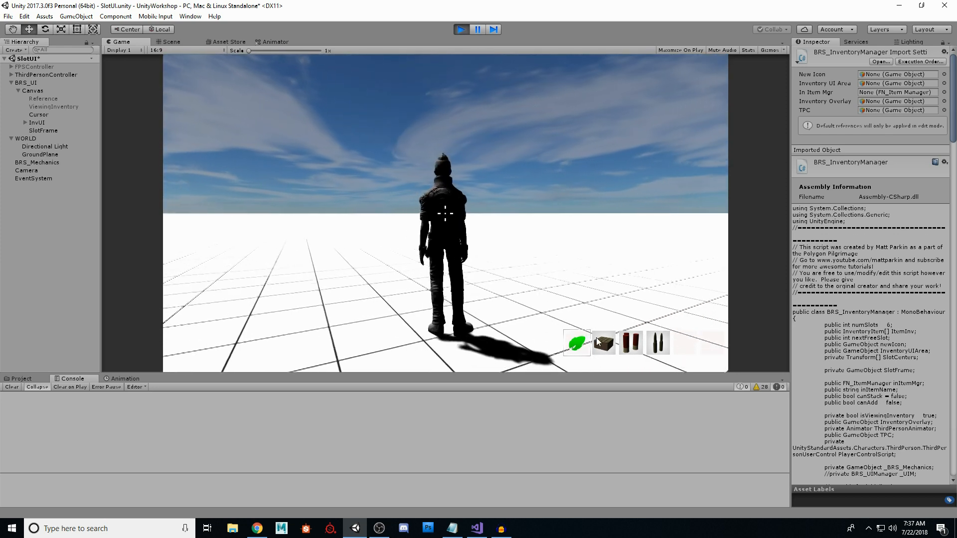
Step: Test the inventory by dropping the wood into the world, collecting it again and rearranging the items between slots
{"action": "mouse_move", "coordinate": [577, 343]}
{"action": "left_mouse_down"}
{"action": "mouse_move", "coordinate": [588, 311]}
{"action": "mouse_move", "coordinate": [551, 337]}
{"action": "mouse_move", "coordinate": [666, 312]}
{"action": "mouse_move", "coordinate": [725, 358]}
{"action": "mouse_move", "coordinate": [563, 355]}
{"action": "mouse_move", "coordinate": [657, 311]}
{"action": "mouse_move", "coordinate": [600, 298]}
{"action": "left_mouse_up"}
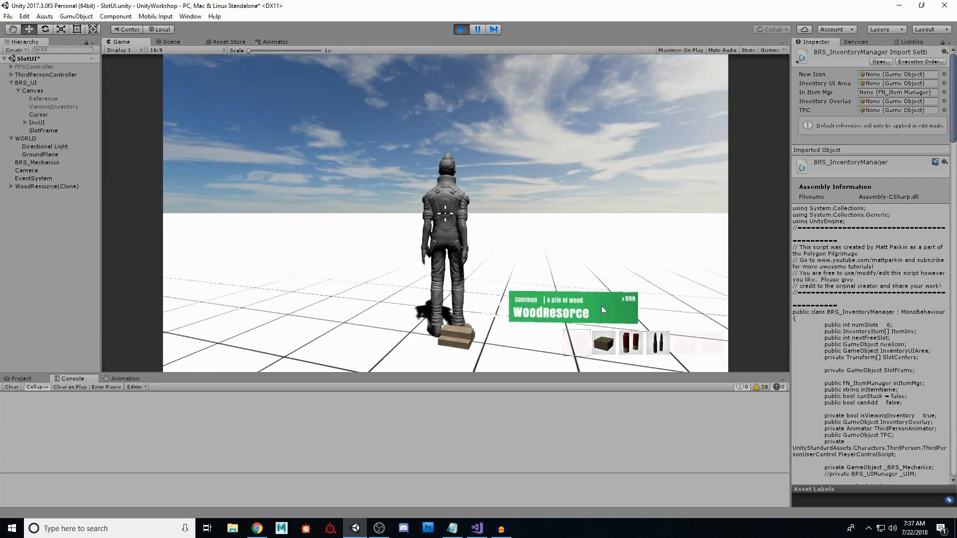
{"action": "key", "text": "e"}
{"action": "mouse_move", "coordinate": [578, 343]}
{"action": "left_mouse_down"}
{"action": "mouse_move", "coordinate": [624, 324]}
{"action": "mouse_move", "coordinate": [637, 345]}
{"action": "mouse_move", "coordinate": [713, 342]}
{"action": "mouse_move", "coordinate": [627, 318]}
{"action": "mouse_move", "coordinate": [578, 343]}
{"action": "mouse_move", "coordinate": [647, 323]}
{"action": "mouse_move", "coordinate": [660, 343]}
{"action": "mouse_move", "coordinate": [649, 325]}
{"action": "mouse_move", "coordinate": [658, 341]}
{"action": "mouse_move", "coordinate": [592, 333]}
{"action": "mouse_move", "coordinate": [578, 341]}
{"action": "left_mouse_up"}
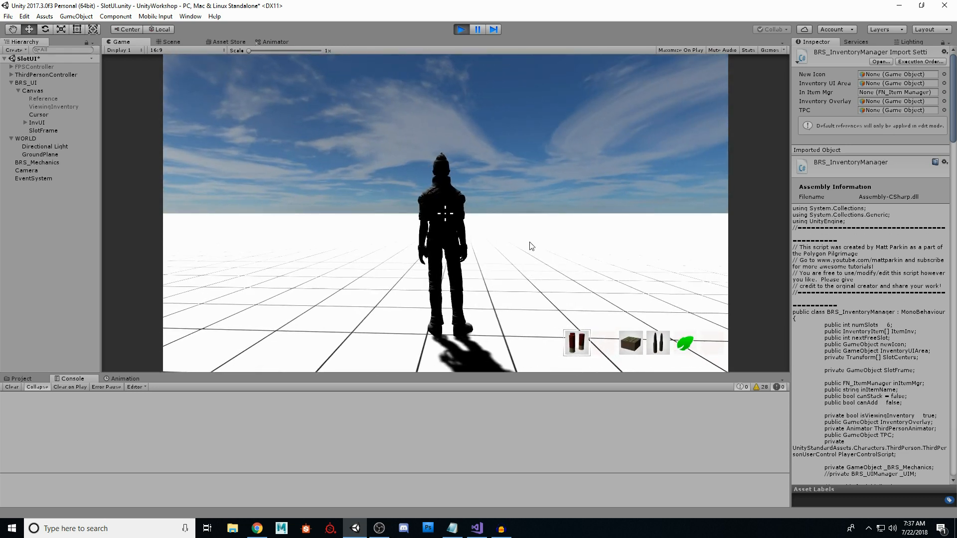
Step: Test the selection frame by cycling it back and forth through the inventory slots
{"action": "scroll", "coordinate": [583, 342], "scroll_direction": "up", "scroll_amount": 3}
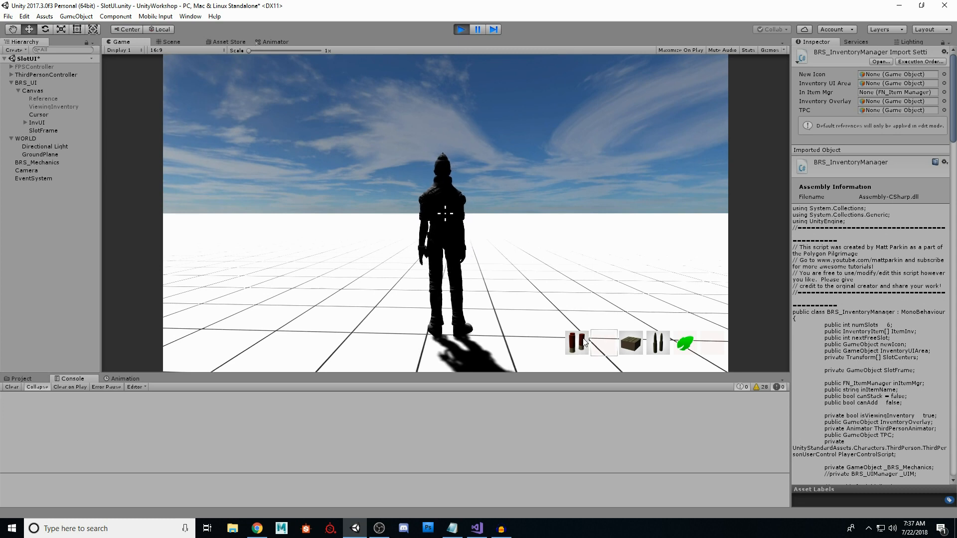
{"action": "scroll", "coordinate": [584, 342], "scroll_direction": "down", "scroll_amount": 2}
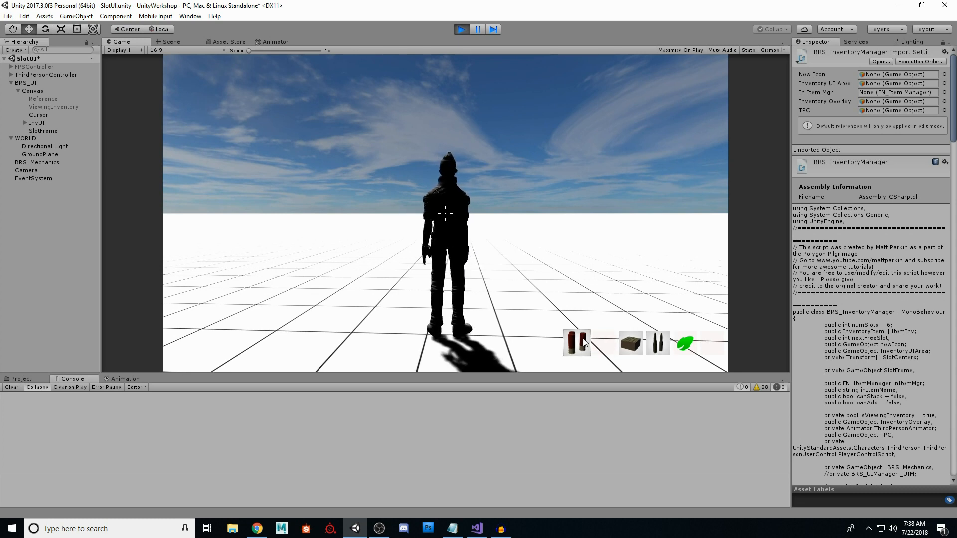
{"action": "scroll", "coordinate": [584, 342], "scroll_direction": "up", "scroll_amount": 3}
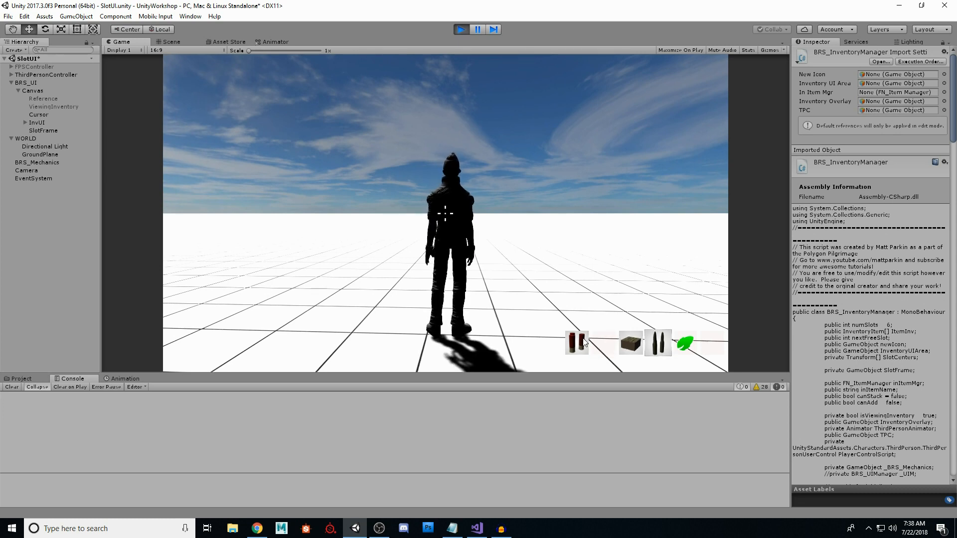
{"action": "scroll", "coordinate": [584, 342], "scroll_direction": "up", "scroll_amount": 1}
{"action": "scroll", "coordinate": [584, 342], "scroll_direction": "down", "scroll_amount": 1}
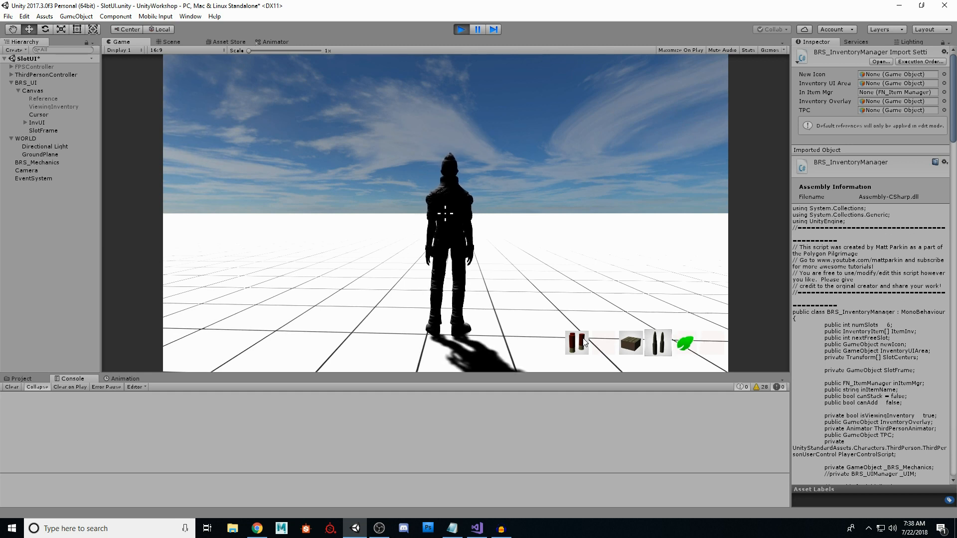
{"action": "scroll", "coordinate": [584, 342], "scroll_direction": "down", "scroll_amount": 2}
{"action": "scroll", "coordinate": [584, 342], "scroll_direction": "up", "scroll_amount": 1}
{"action": "scroll", "coordinate": [584, 341], "scroll_direction": "up", "scroll_amount": 2}
{"action": "scroll", "coordinate": [584, 342], "scroll_direction": "down", "scroll_amount": 1}
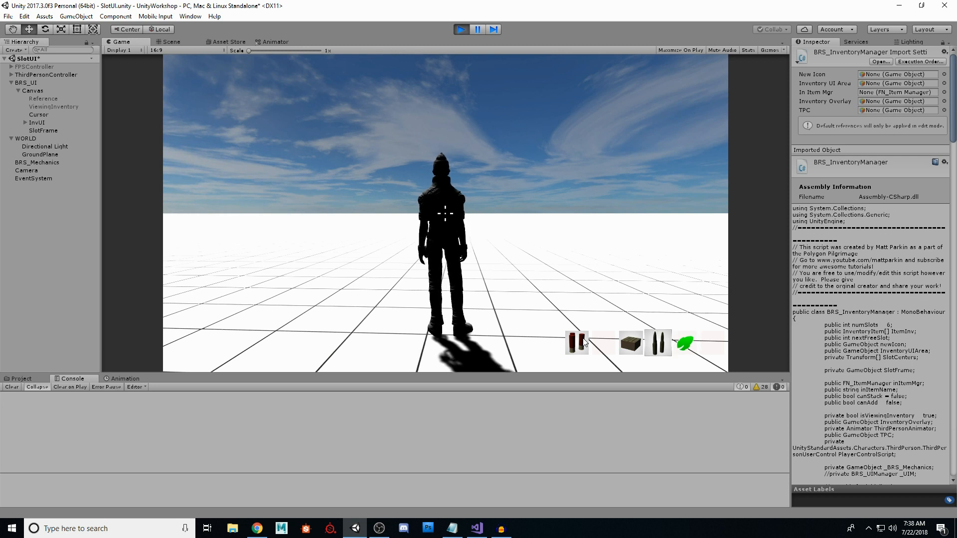
{"action": "scroll", "coordinate": [584, 342], "scroll_direction": "down", "scroll_amount": 3}
{"action": "scroll", "coordinate": [584, 342], "scroll_direction": "up", "scroll_amount": 1}
{"action": "scroll", "coordinate": [584, 343], "scroll_direction": "up", "scroll_amount": 5}
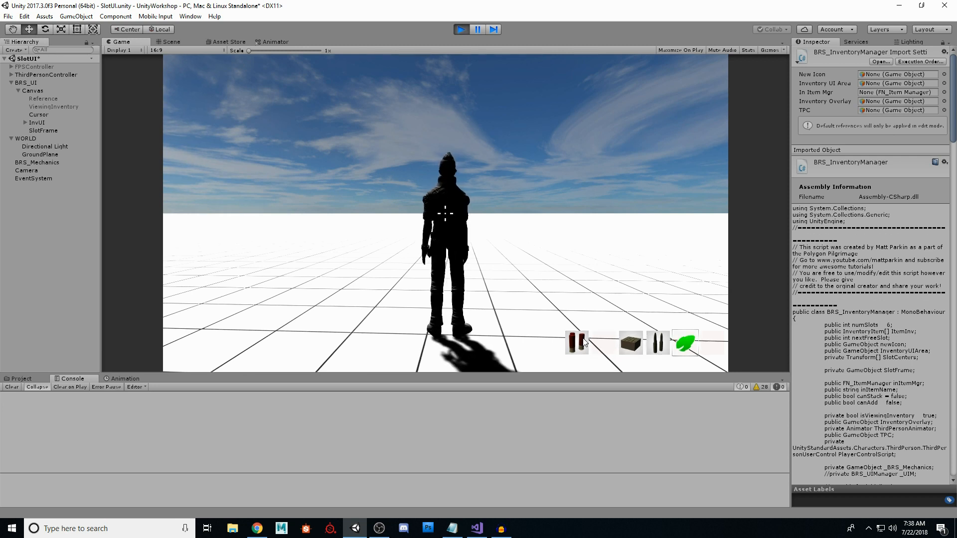
{"action": "scroll", "coordinate": [584, 342], "scroll_direction": "up", "scroll_amount": 4}
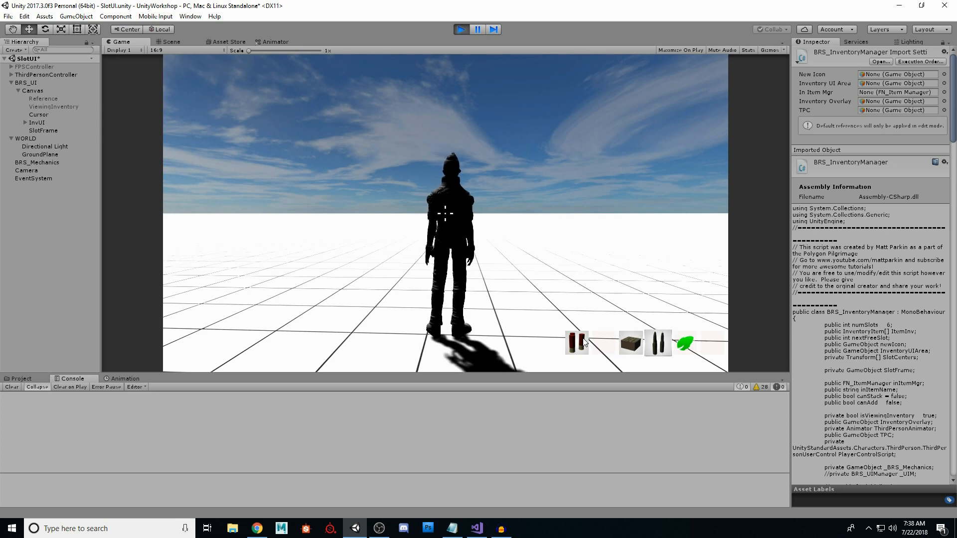
{"action": "scroll", "coordinate": [584, 343], "scroll_direction": "up", "scroll_amount": 1}
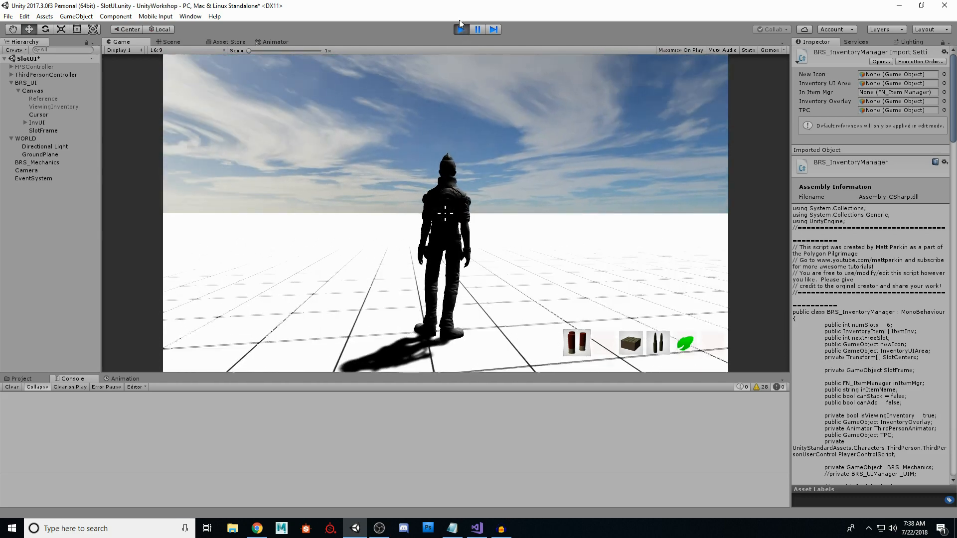
Step: Stop the play test and frame the character and the pickup items in the Scene view
{"action": "left_click", "coordinate": [460, 29]}
{"action": "left_click_drag", "start_coordinate": [434, 198], "coordinate": [501, 232], "text": "alt"}
{"action": "key", "text": "a"}
{"action": "mouse_move", "coordinate": [502, 231]}
{"action": "right_mouse_down"}
{"action": "mouse_move", "coordinate": [489, 237]}
{"action": "mouse_move", "coordinate": [500, 222]}
{"action": "right_mouse_up"}
{"action": "key", "text": "w"}
Step: Make the red image colour of InvSlot_0 through InvSlot_5 slightly more opaque, checking them in the Game view
{"action": "left_click", "coordinate": [25, 154]}
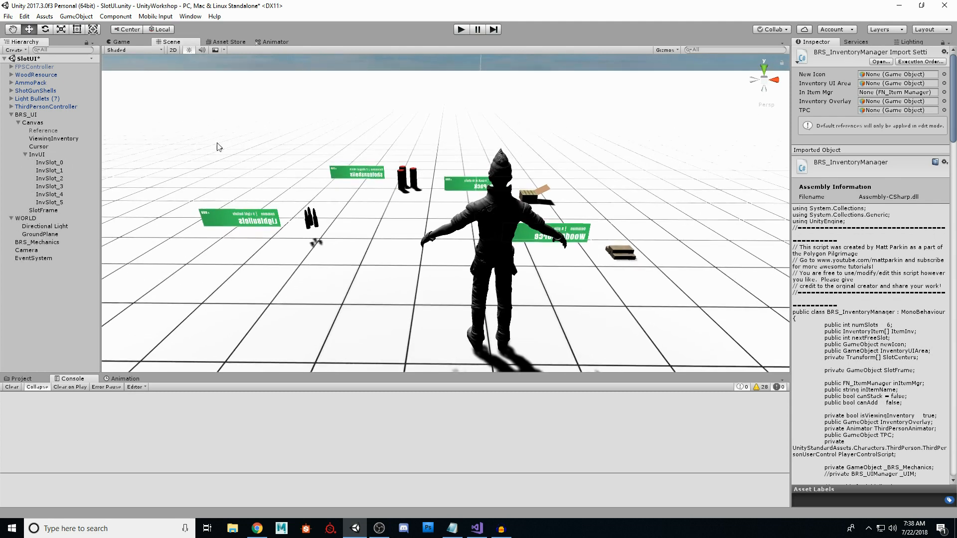
{"action": "left_click", "coordinate": [48, 163]}
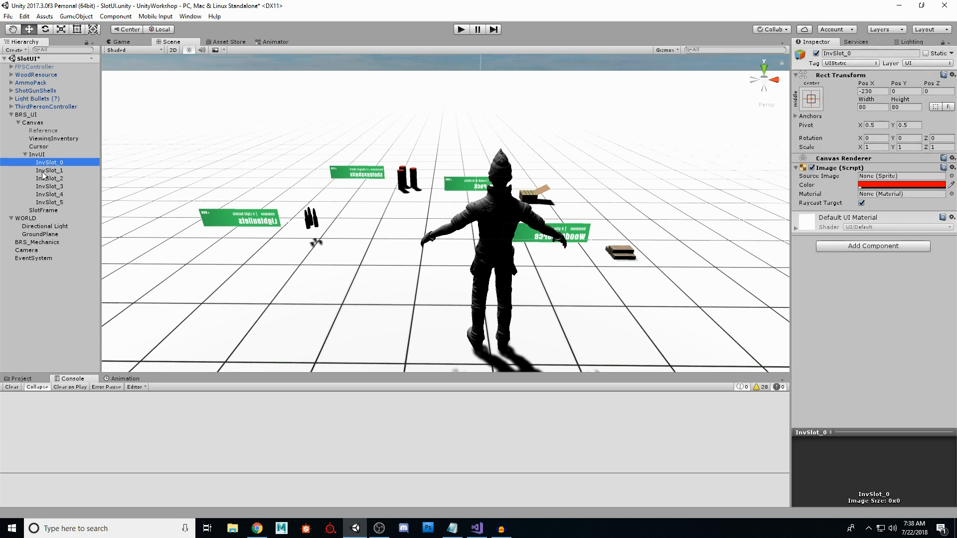
{"action": "left_click", "coordinate": [55, 200], "text": "shift"}
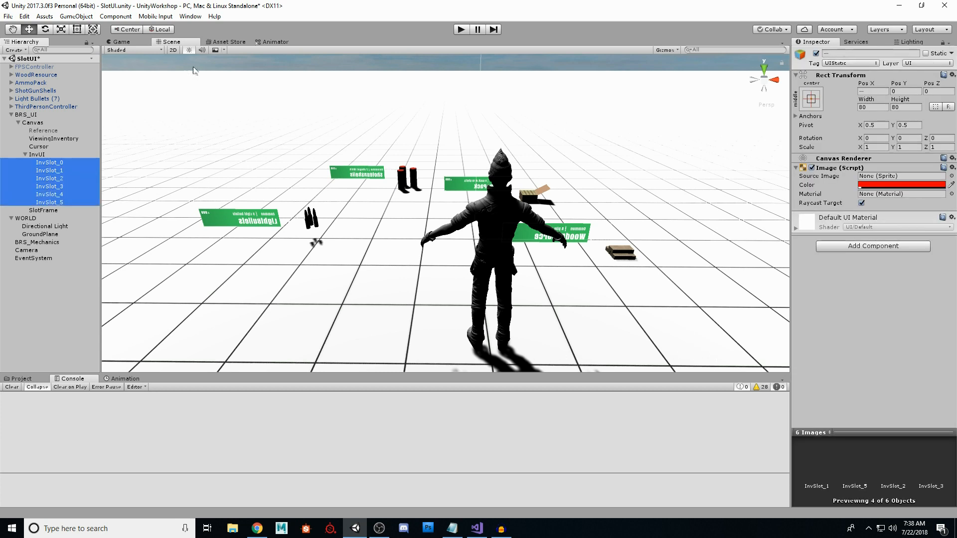
{"action": "left_click", "coordinate": [121, 42]}
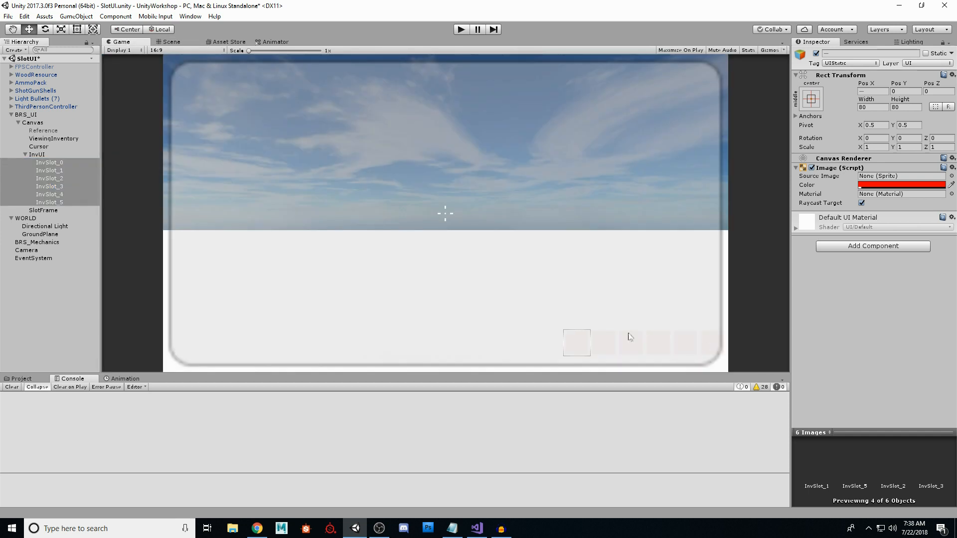
{"action": "left_click", "coordinate": [881, 184]}
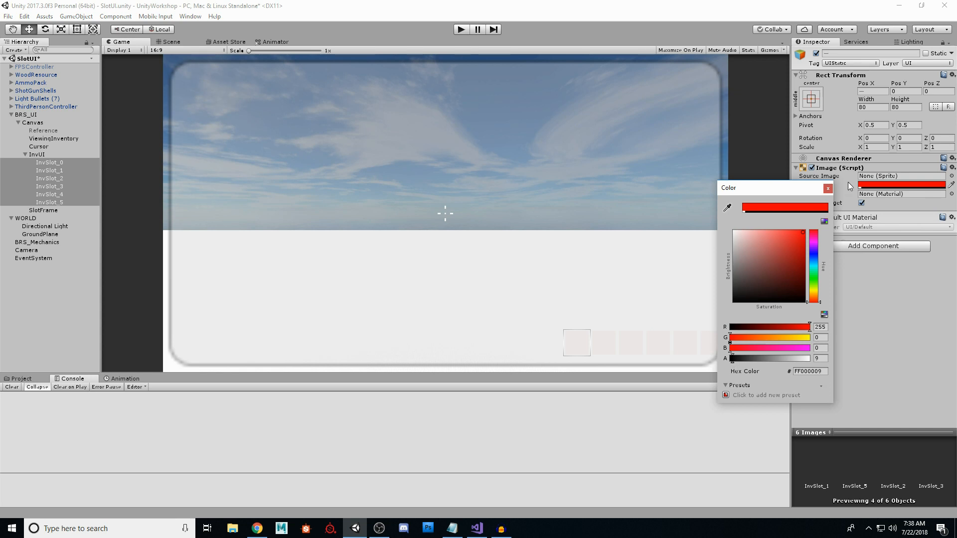
{"action": "left_click", "coordinate": [828, 188]}
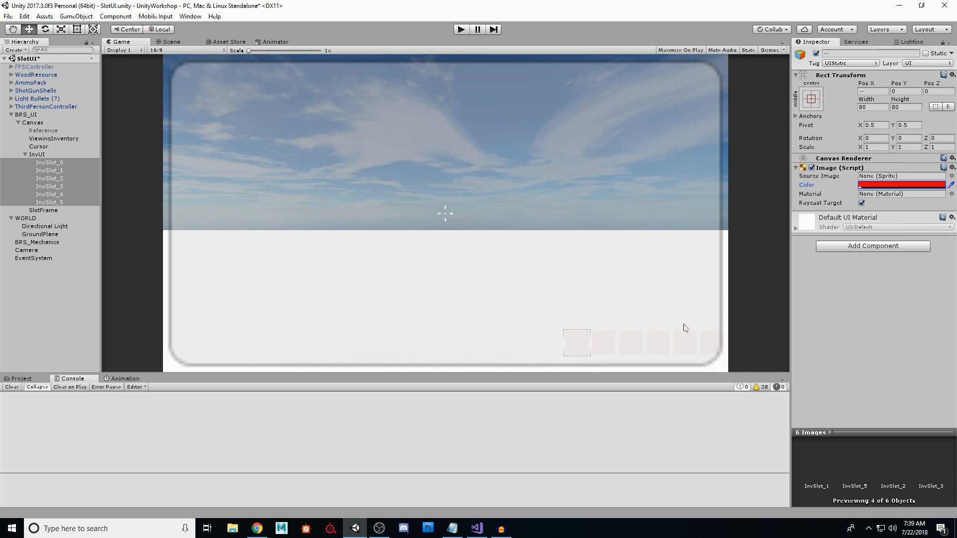
{"action": "left_click", "coordinate": [882, 185]}
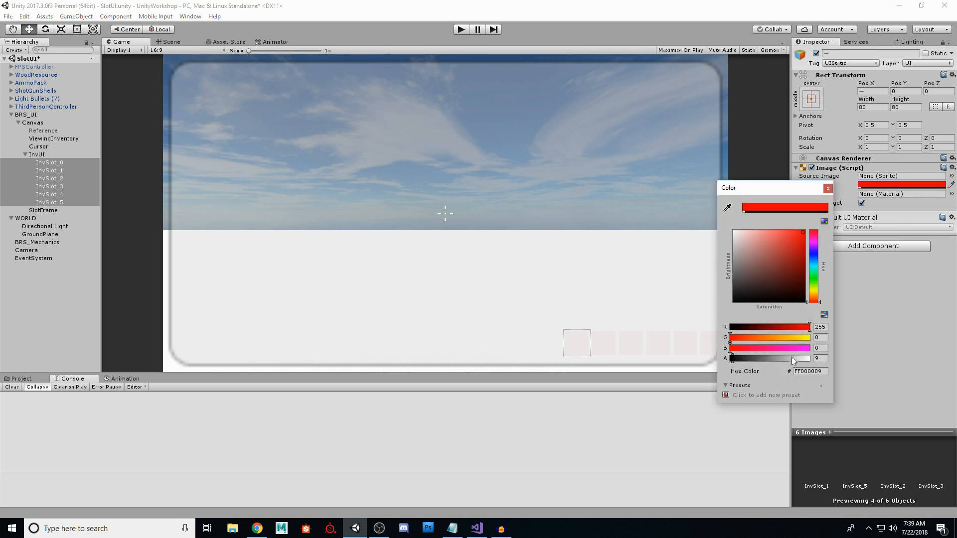
{"action": "left_click_drag", "start_coordinate": [745, 365], "coordinate": [735, 360]}
{"action": "left_click", "coordinate": [830, 190]}
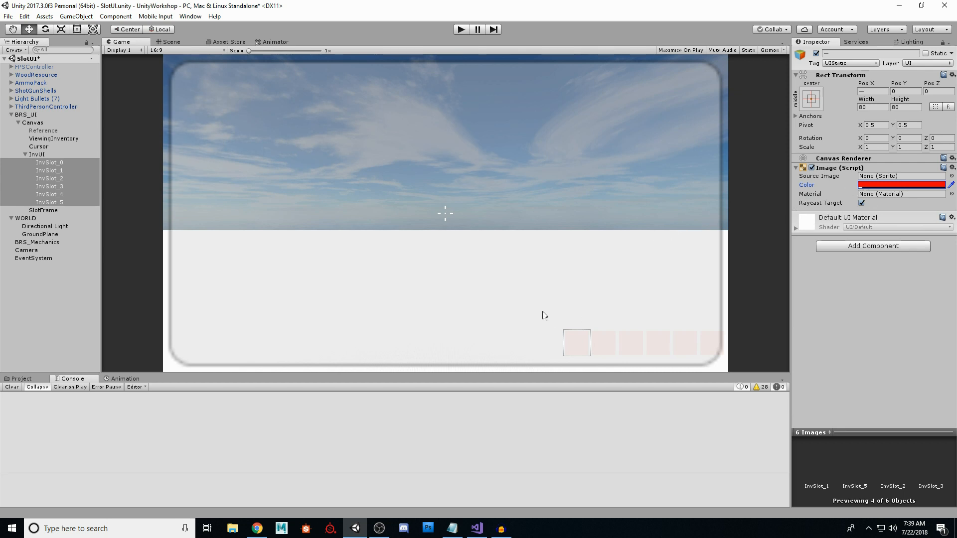
Step: Compare the transform and image settings of InvSlot_0, SlotFrame and the InvUI container within the Canvas
{"action": "left_click", "coordinate": [50, 162]}
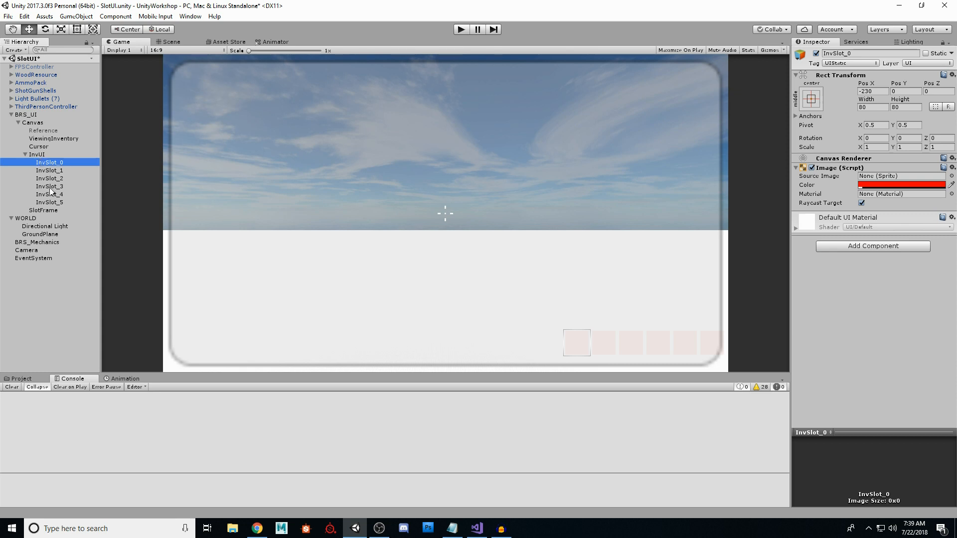
{"action": "left_click", "coordinate": [47, 210]}
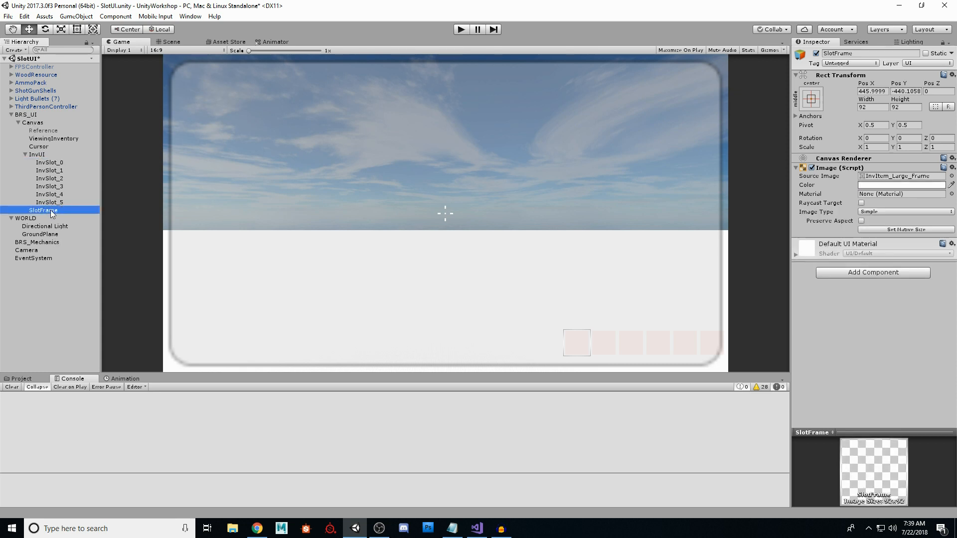
{"action": "left_click", "coordinate": [49, 163]}
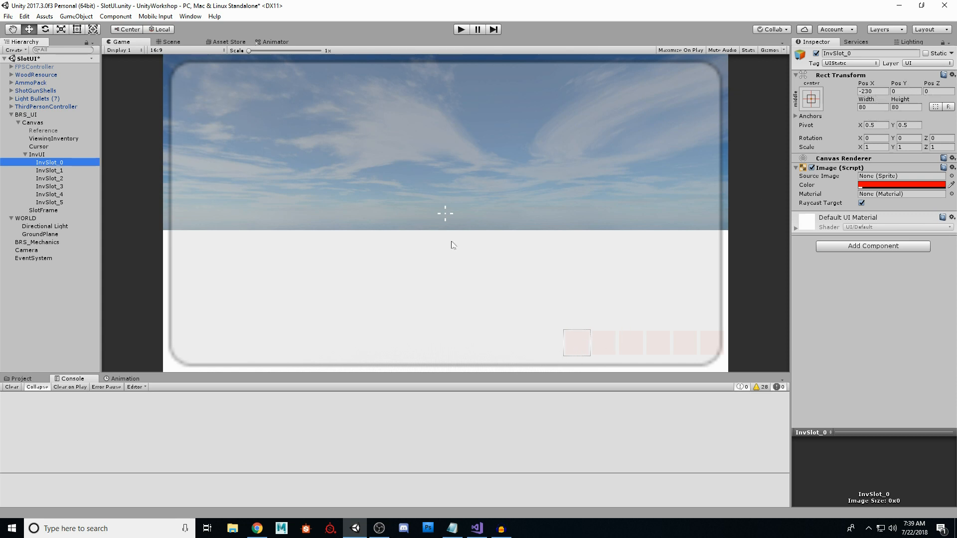
{"action": "left_click", "coordinate": [25, 155]}
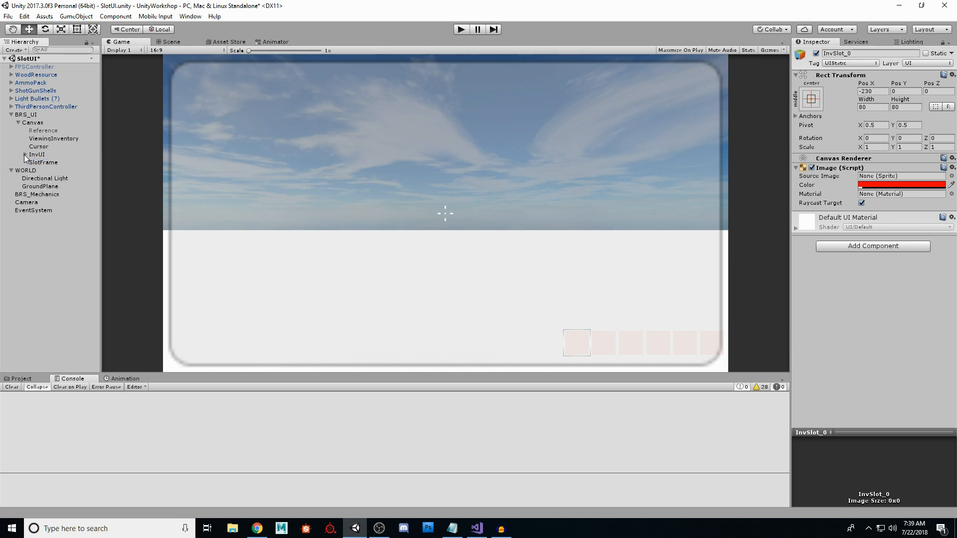
{"action": "left_click", "coordinate": [46, 163]}
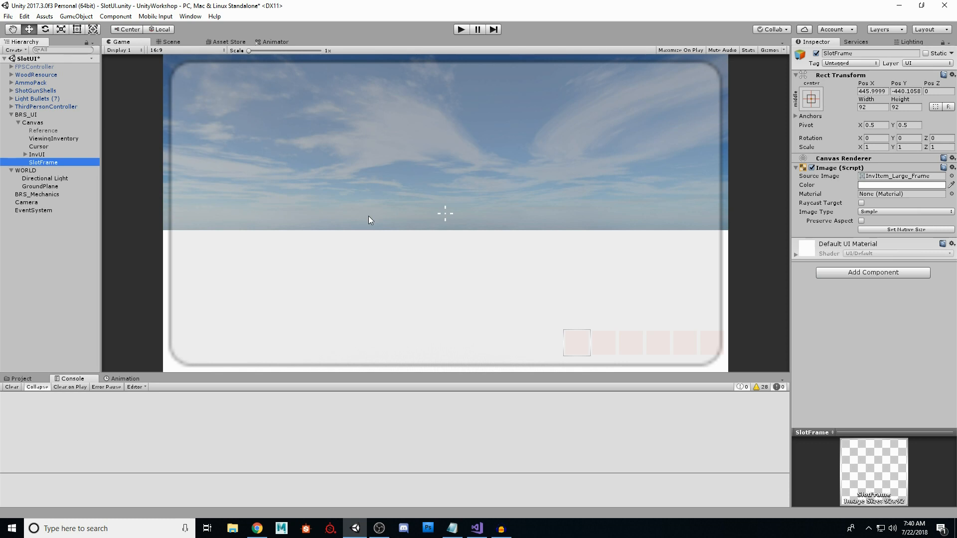
{"action": "left_click", "coordinate": [42, 155]}
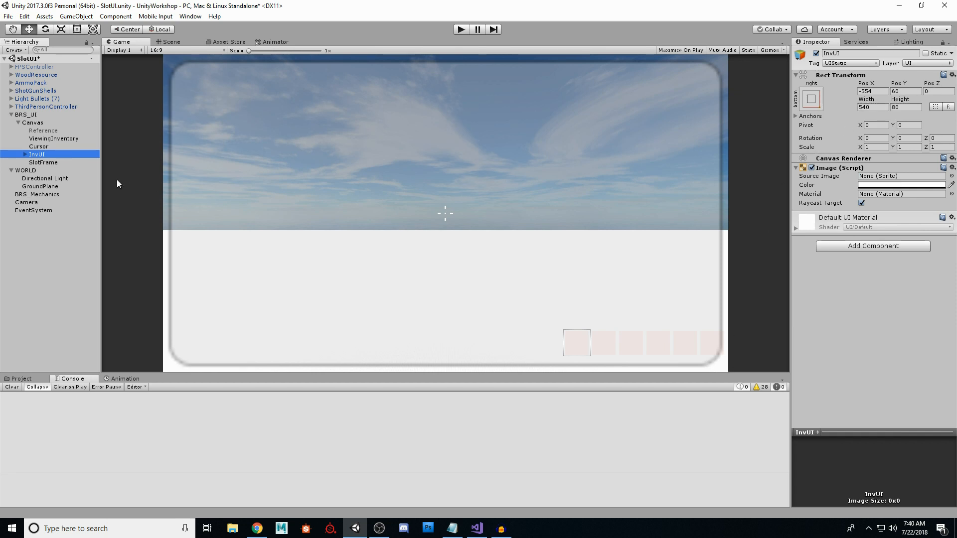
{"action": "left_click", "coordinate": [32, 123]}
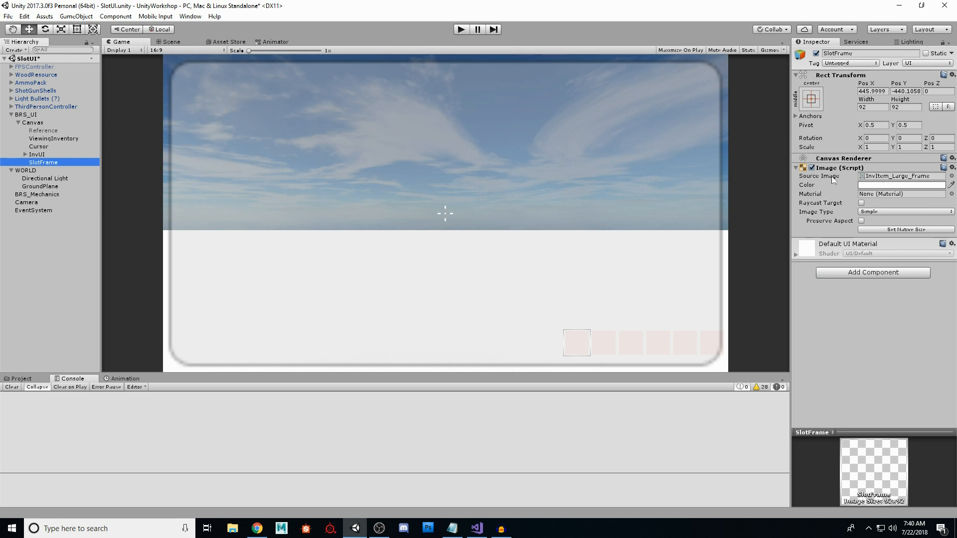
Step: Expand InvUI and review its slots one by one from InvSlot_5 up to InvSlot_0
{"action": "left_click", "coordinate": [26, 155]}
{"action": "left_click", "coordinate": [34, 158]}
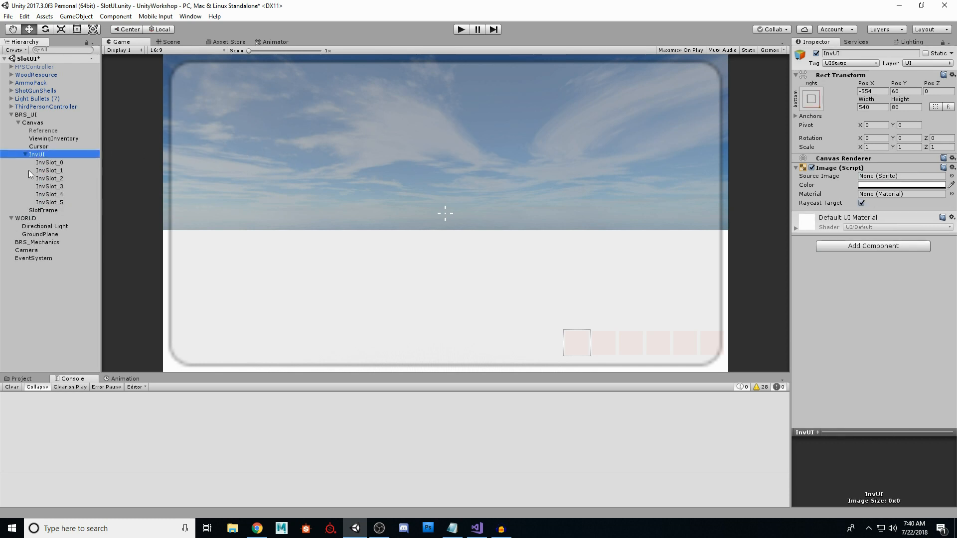
{"action": "left_click", "coordinate": [55, 203]}
{"action": "left_click", "coordinate": [54, 195]}
{"action": "left_click", "coordinate": [53, 186]}
{"action": "left_click", "coordinate": [52, 178]}
{"action": "left_click", "coordinate": [54, 171]}
{"action": "left_click", "coordinate": [54, 163]}
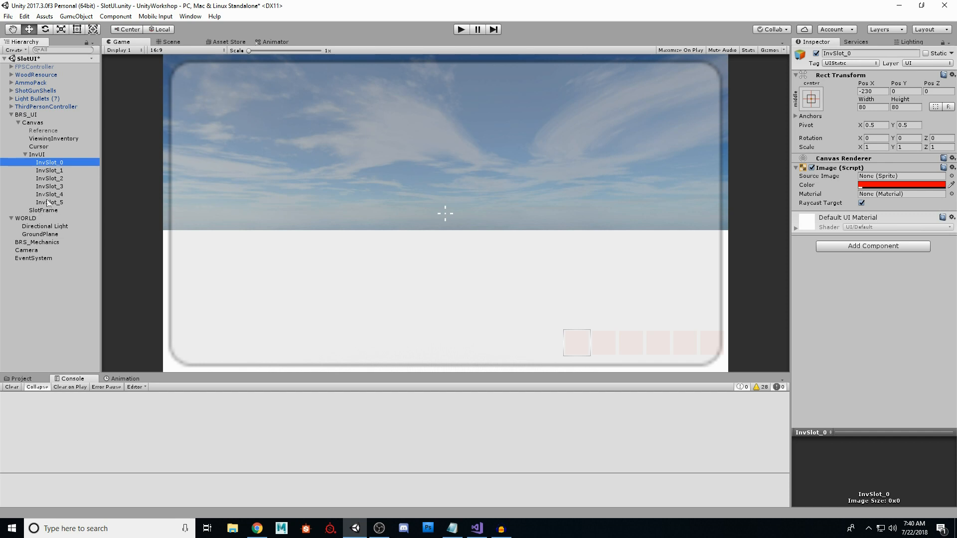
Step: Review the SlotFrame image settings, and show the inventory manager component of BRS_Mechanics with the Scene view open
{"action": "left_click", "coordinate": [26, 154]}
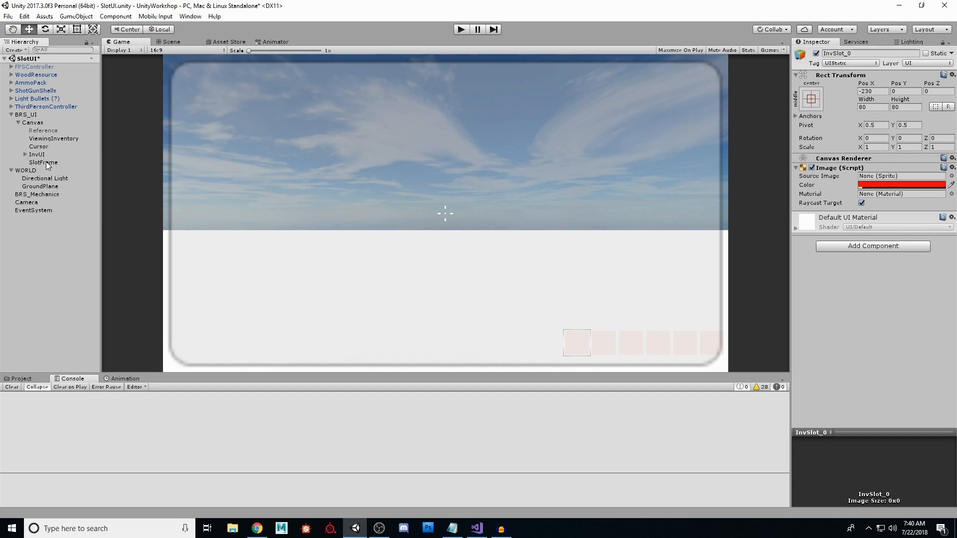
{"action": "left_click", "coordinate": [48, 163]}
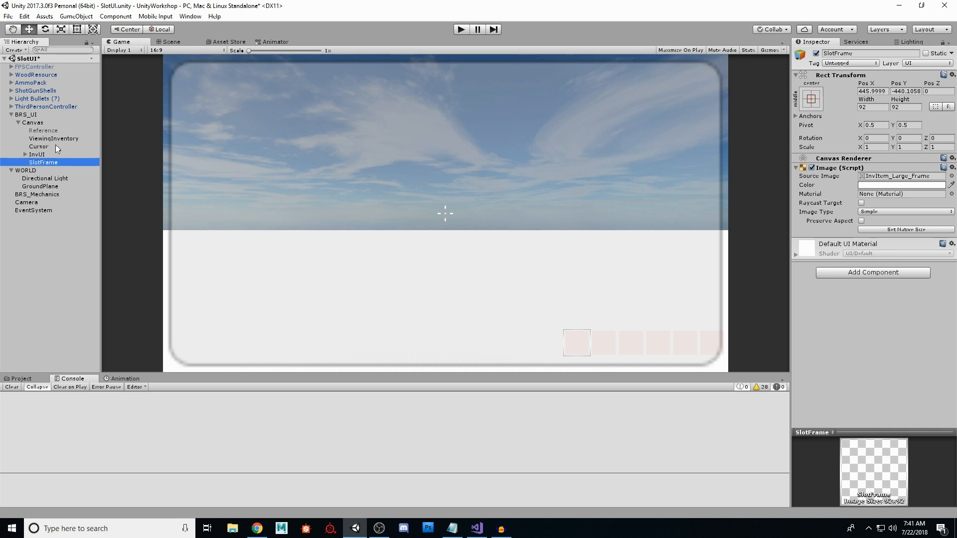
{"action": "left_click", "coordinate": [168, 42]}
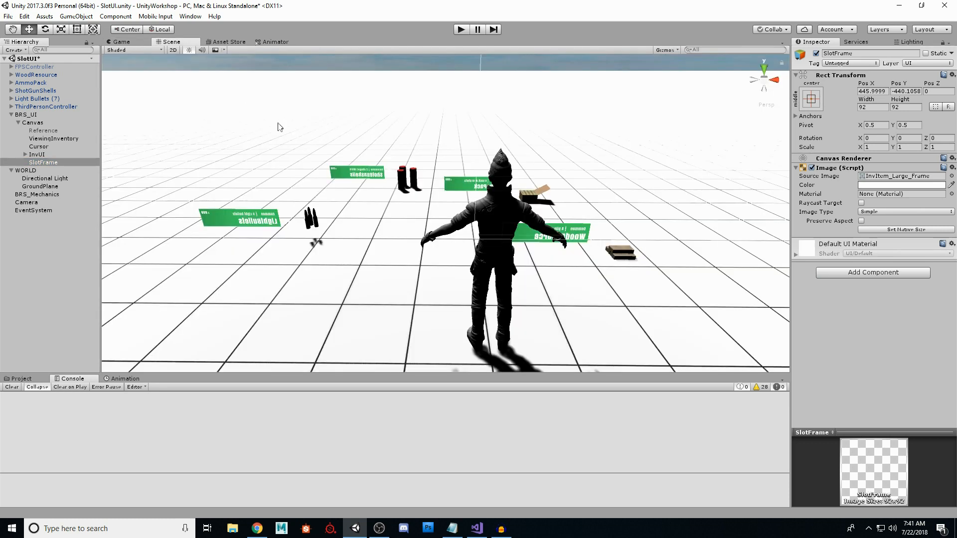
{"action": "left_click", "coordinate": [42, 194]}
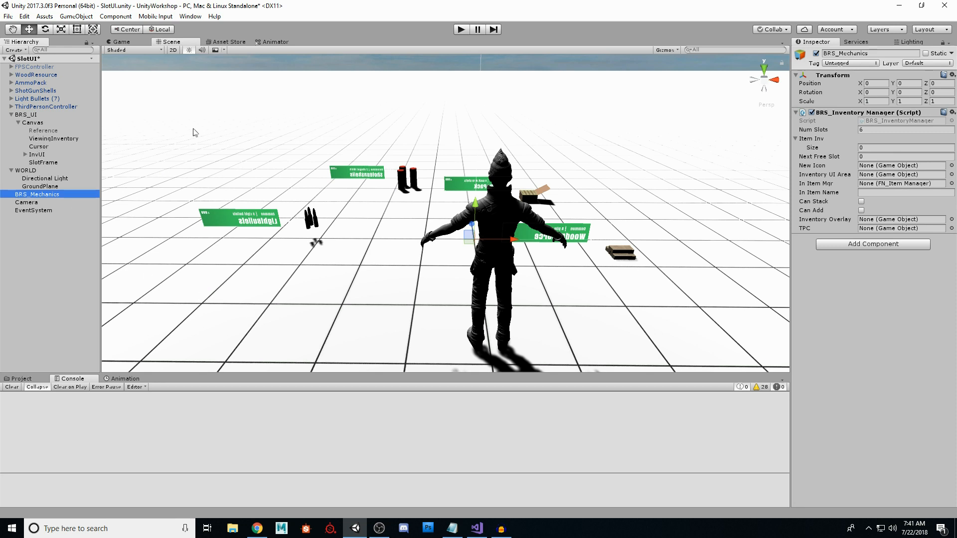
Step: Check the Camera's components, and review the fields and the Update drag handling of UIElementDragger.cs in Visual Studio
{"action": "left_click", "coordinate": [29, 203]}
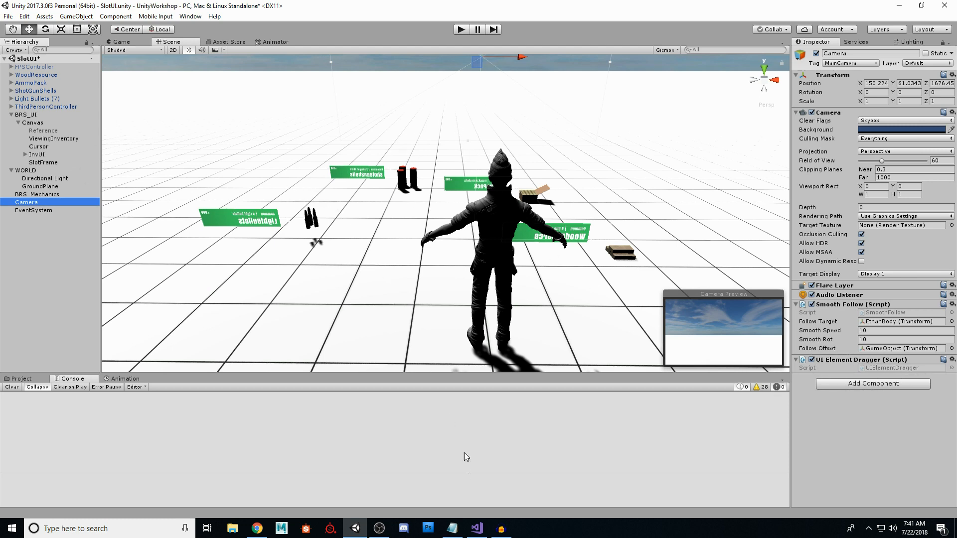
{"action": "left_click", "coordinate": [477, 528]}
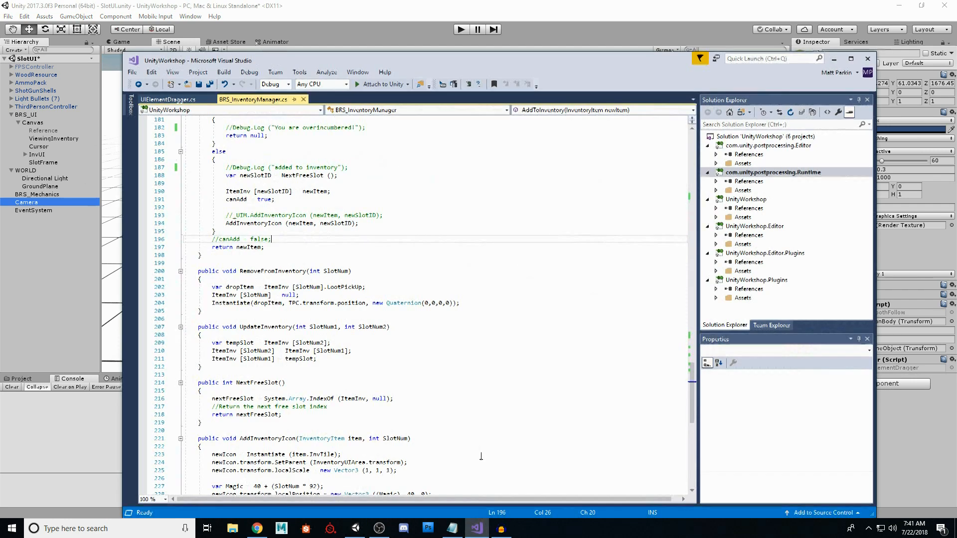
{"action": "left_click", "coordinate": [149, 99]}
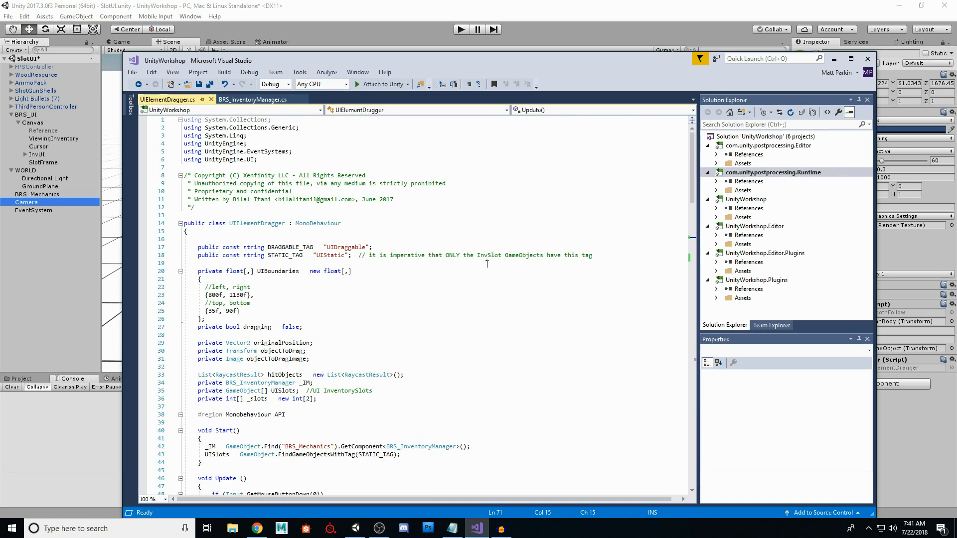
{"action": "scroll", "coordinate": [391, 223], "scroll_direction": "down", "scroll_amount": 2}
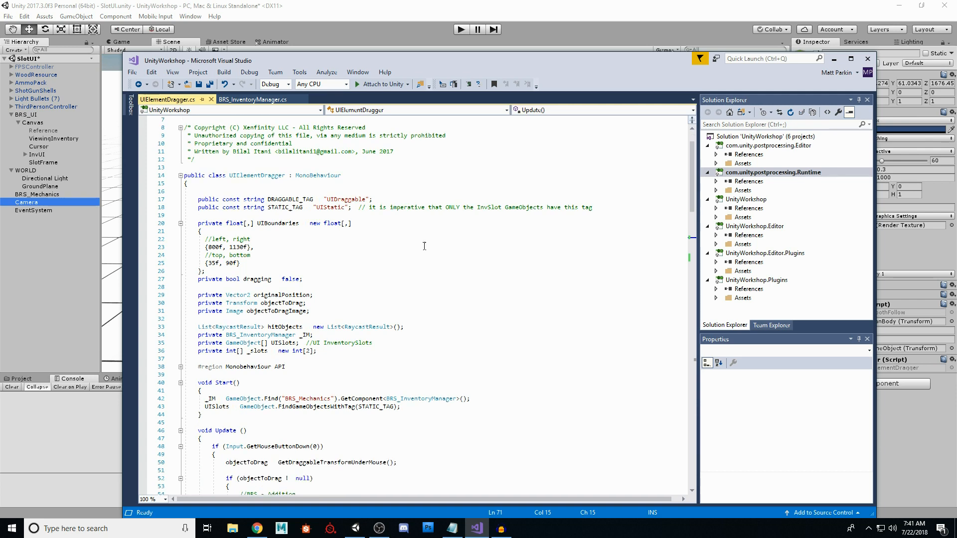
{"action": "scroll", "coordinate": [424, 246], "scroll_direction": "down", "scroll_amount": 3}
{"action": "left_click_drag", "start_coordinate": [690, 172], "coordinate": [693, 252]}
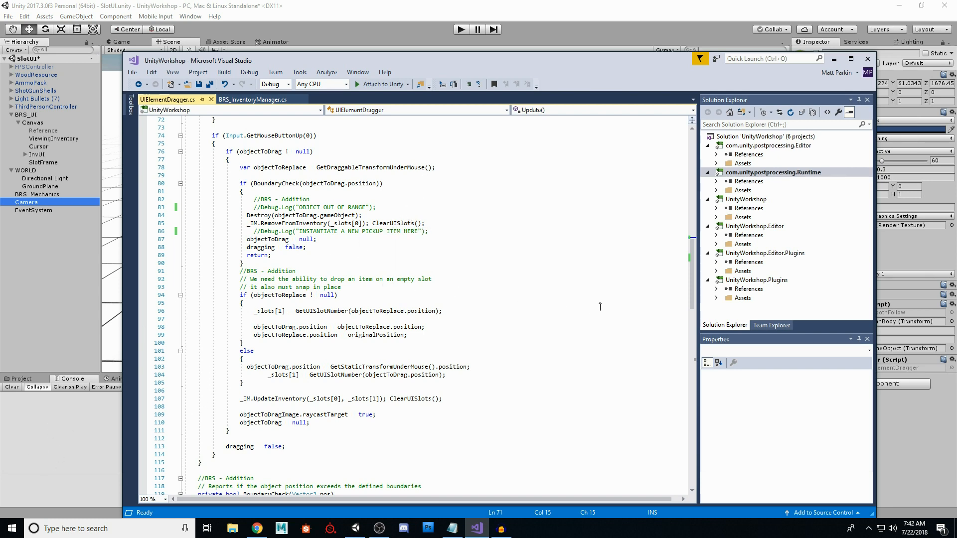
{"action": "scroll", "coordinate": [273, 171], "scroll_direction": "up", "scroll_amount": 1}
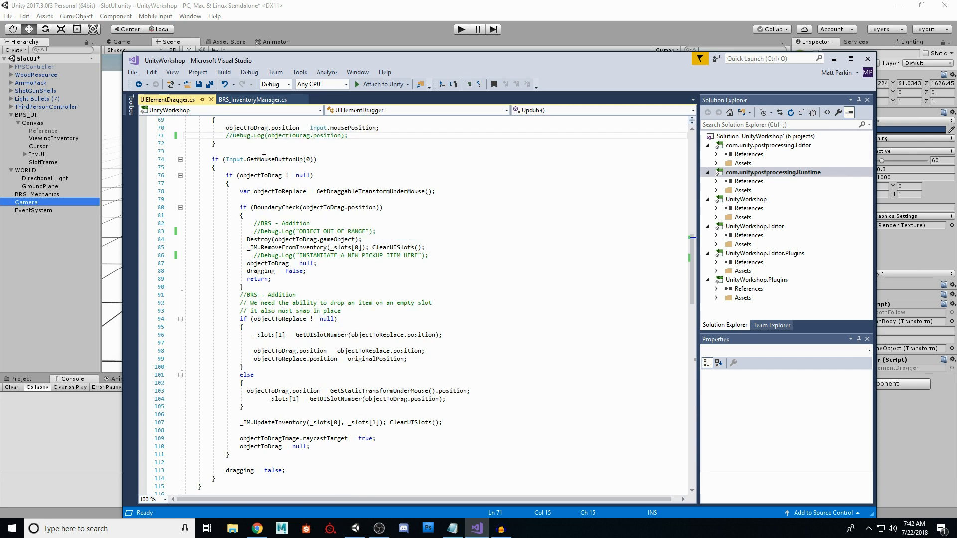
{"action": "scroll", "coordinate": [287, 222], "scroll_direction": "down", "scroll_amount": 2}
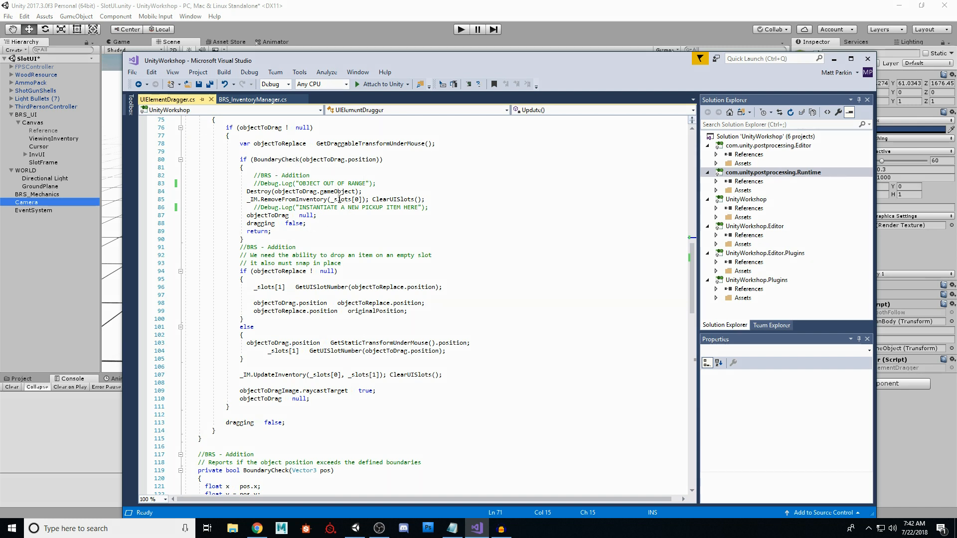
Step: Examine the RemoveFromInventory, GetUISlotNumber and UpdateInventory calls in the mouse-release block of Update
{"action": "left_click_drag", "start_coordinate": [245, 200], "coordinate": [427, 202]}
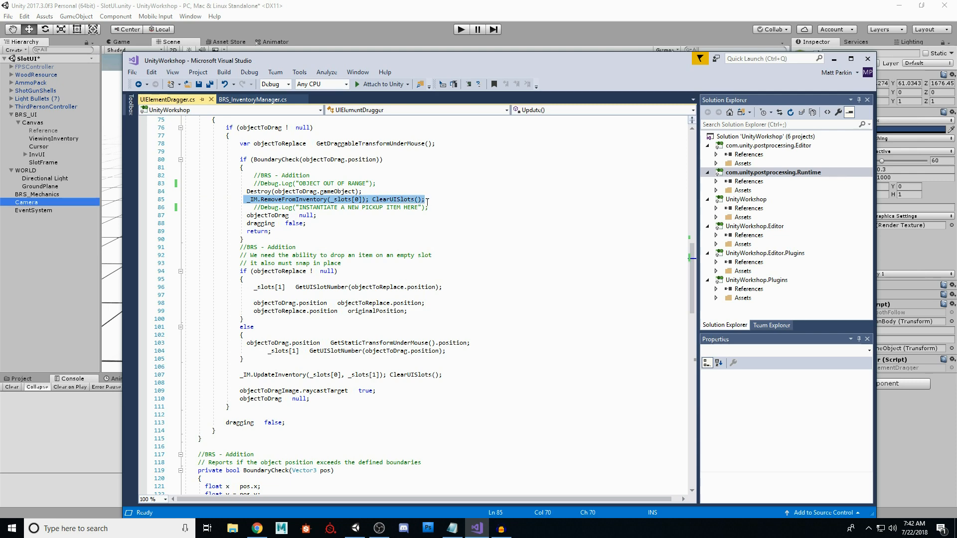
{"action": "scroll", "coordinate": [337, 237], "scroll_direction": "down", "scroll_amount": 1}
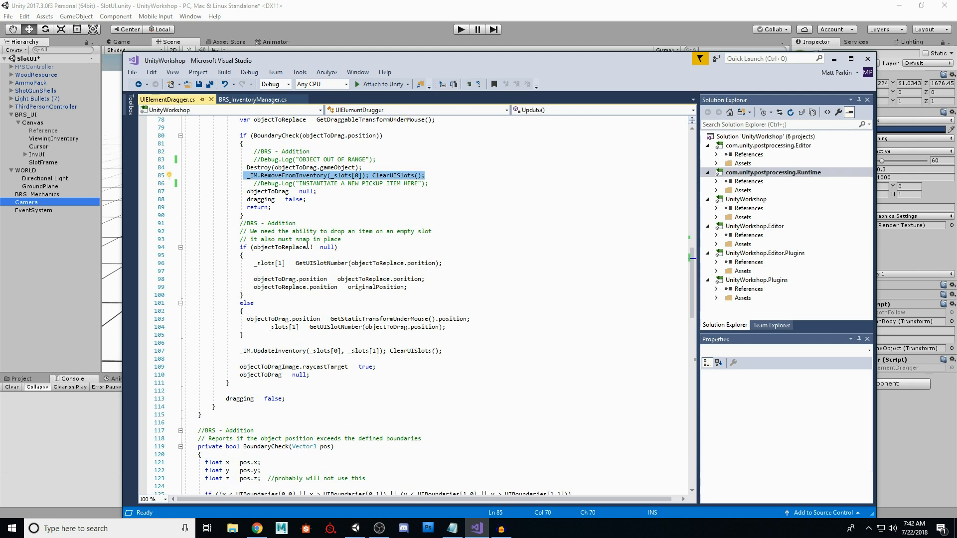
{"action": "scroll", "coordinate": [296, 278], "scroll_direction": "down", "scroll_amount": 1}
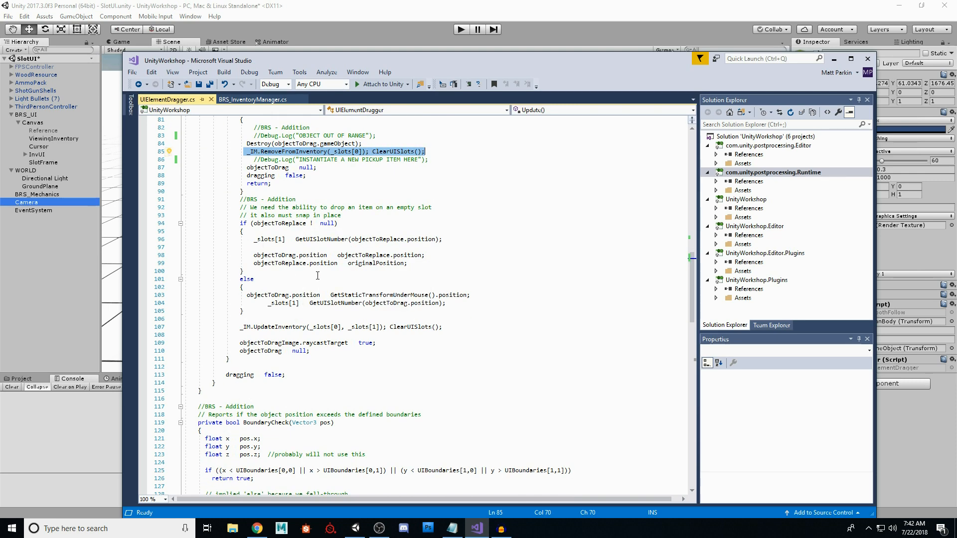
{"action": "left_click_drag", "start_coordinate": [245, 239], "coordinate": [420, 245]}
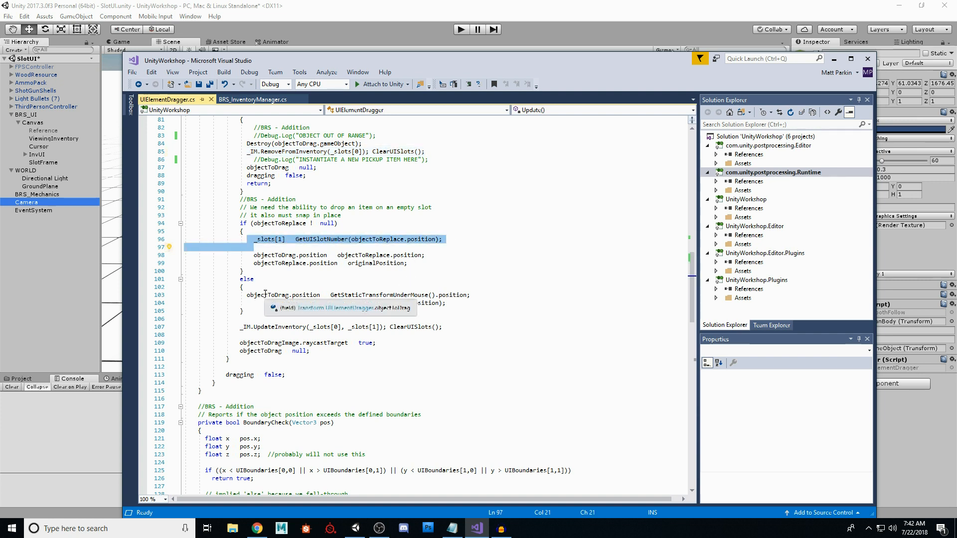
{"action": "left_click", "coordinate": [453, 302]}
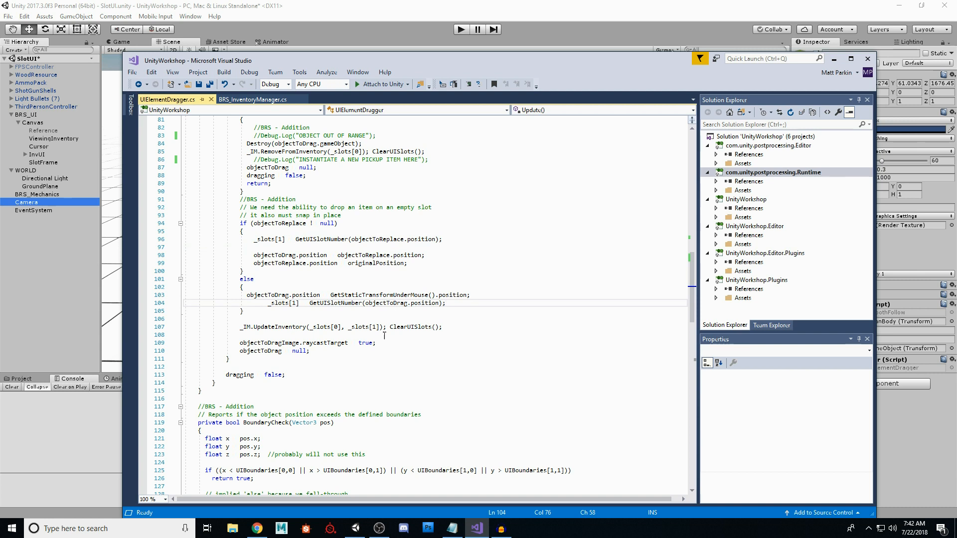
{"action": "left_click_drag", "start_coordinate": [239, 326], "coordinate": [450, 329]}
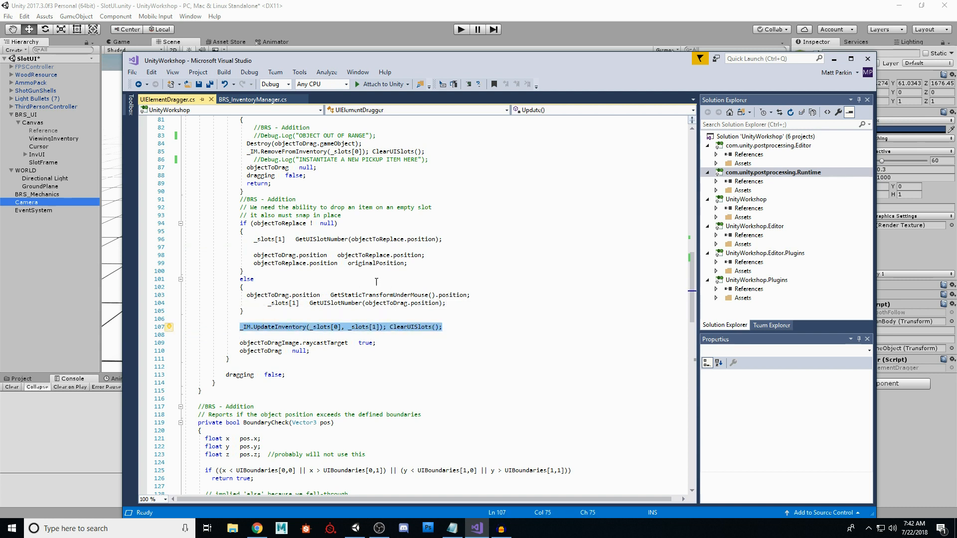
{"action": "left_click_drag", "start_coordinate": [244, 153], "coordinate": [432, 152]}
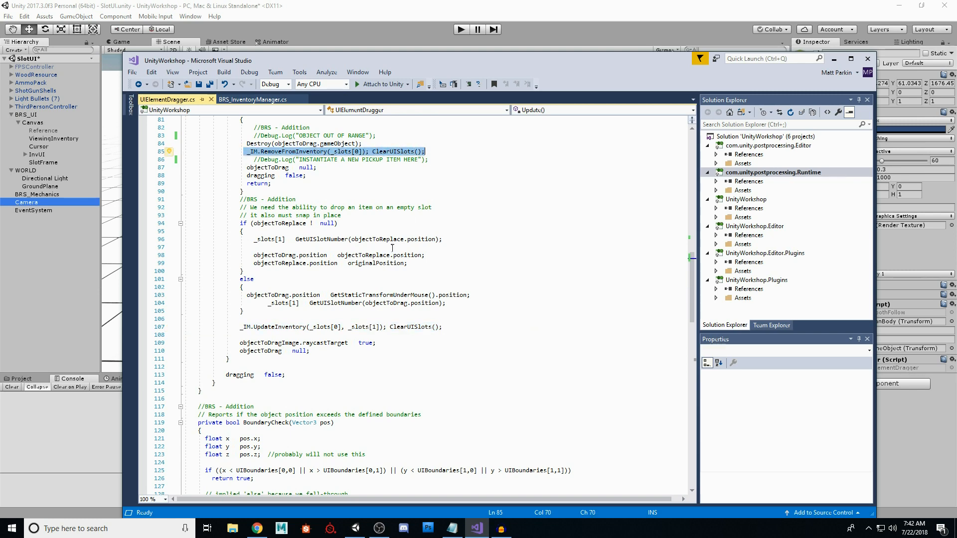
Step: Examine the BoundaryCheck method, where Update calls it, and the UIBoundaries limits it compares against
{"action": "scroll", "coordinate": [392, 248], "scroll_direction": "down", "scroll_amount": 8}
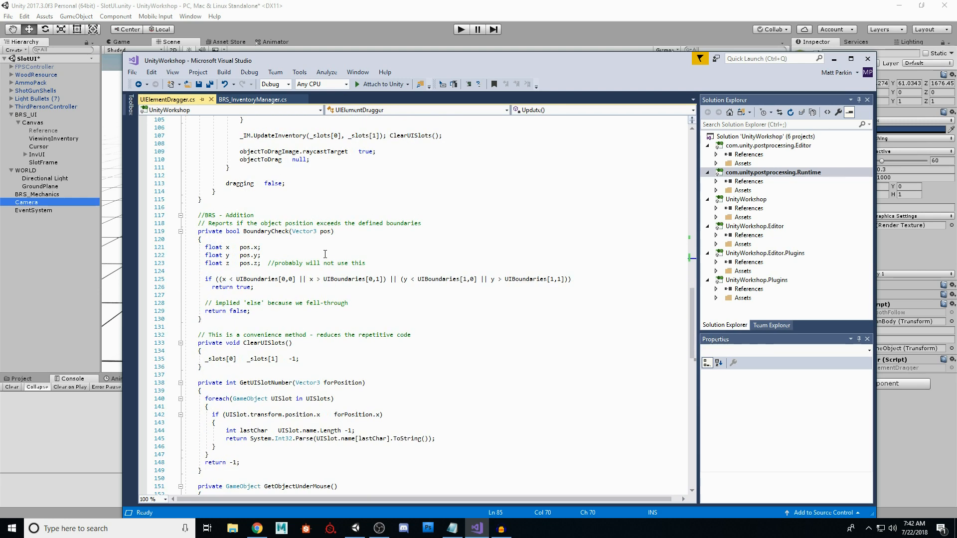
{"action": "scroll", "coordinate": [325, 254], "scroll_direction": "down", "scroll_amount": 1}
{"action": "left_click_drag", "start_coordinate": [242, 207], "coordinate": [334, 207]}
{"action": "left_click", "coordinate": [298, 223]}
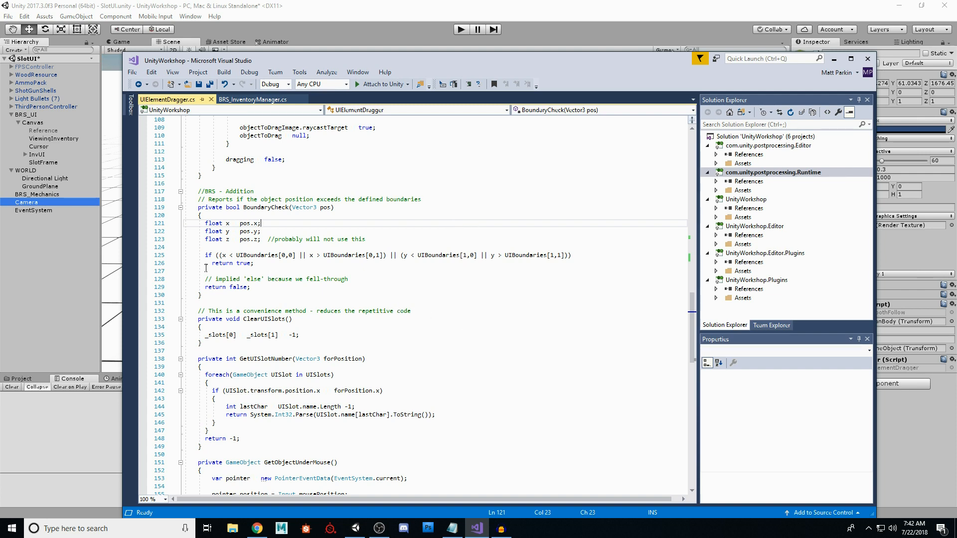
{"action": "scroll", "coordinate": [321, 262], "scroll_direction": "up", "scroll_amount": 19}
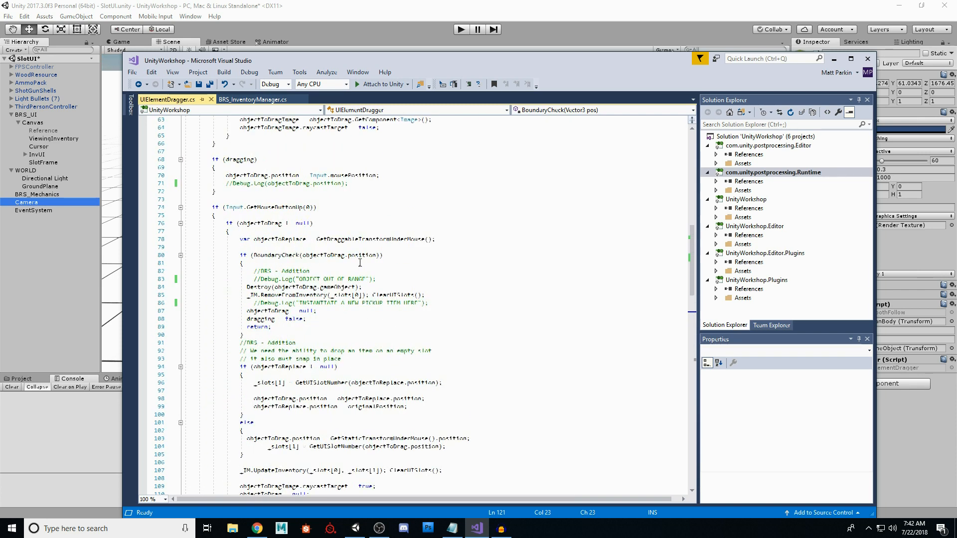
{"action": "scroll", "coordinate": [360, 263], "scroll_direction": "up", "scroll_amount": 14}
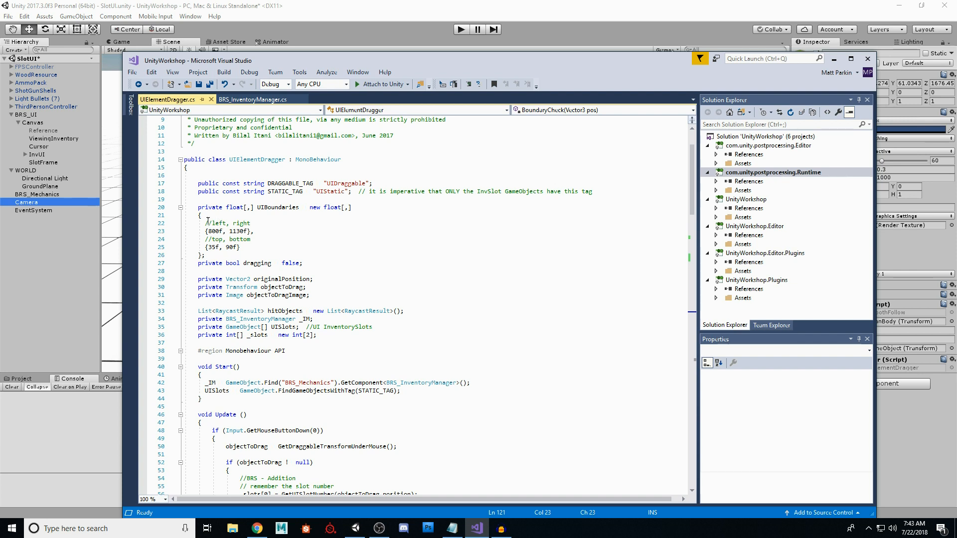
{"action": "left_click_drag", "start_coordinate": [205, 215], "coordinate": [330, 243]}
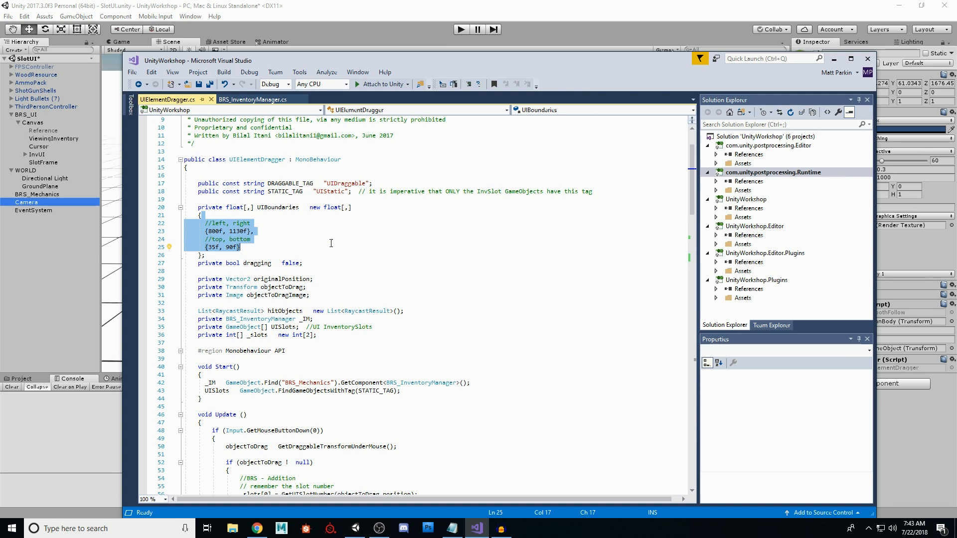
{"action": "left_click", "coordinate": [256, 232]}
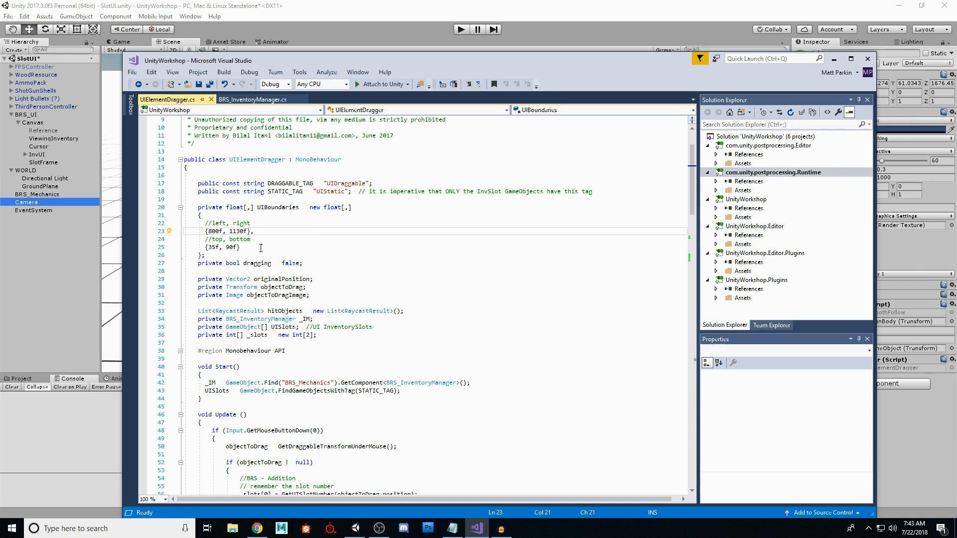
Step: Uncomment the Debug.Log(objectToDrag.position) line in the dragging block of Update and save the script
{"action": "scroll", "coordinate": [261, 248], "scroll_direction": "down", "scroll_amount": 6}
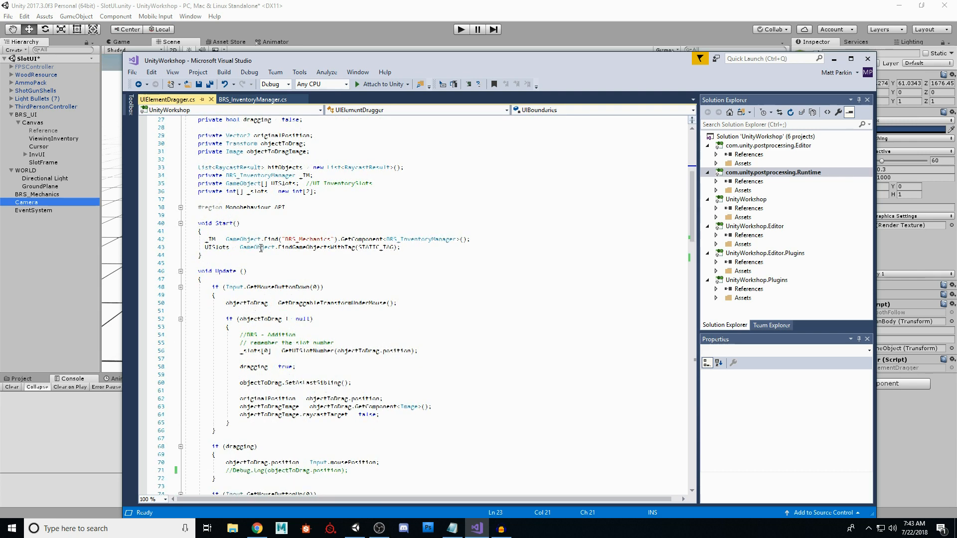
{"action": "scroll", "coordinate": [261, 248], "scroll_direction": "down", "scroll_amount": 8}
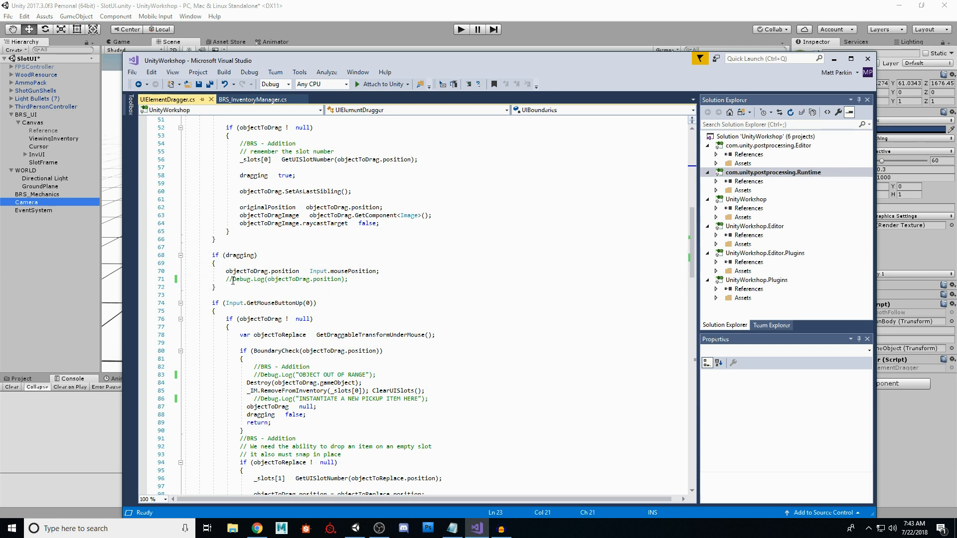
{"action": "left_click", "coordinate": [233, 279]}
{"action": "key", "text": "BackSpace"}
{"action": "key", "text": "BackSpace"}
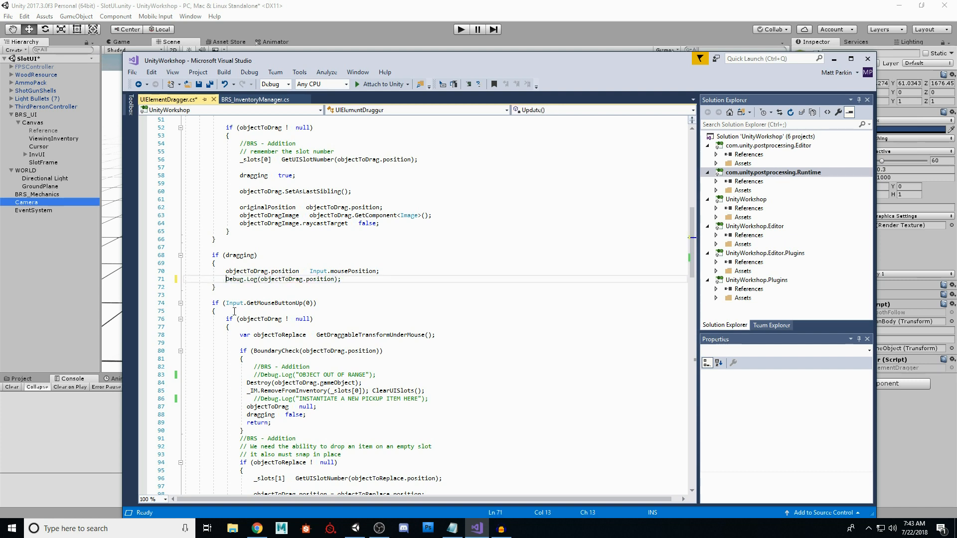
{"action": "left_click", "coordinate": [325, 239]}
{"action": "left_click", "coordinate": [209, 84]}
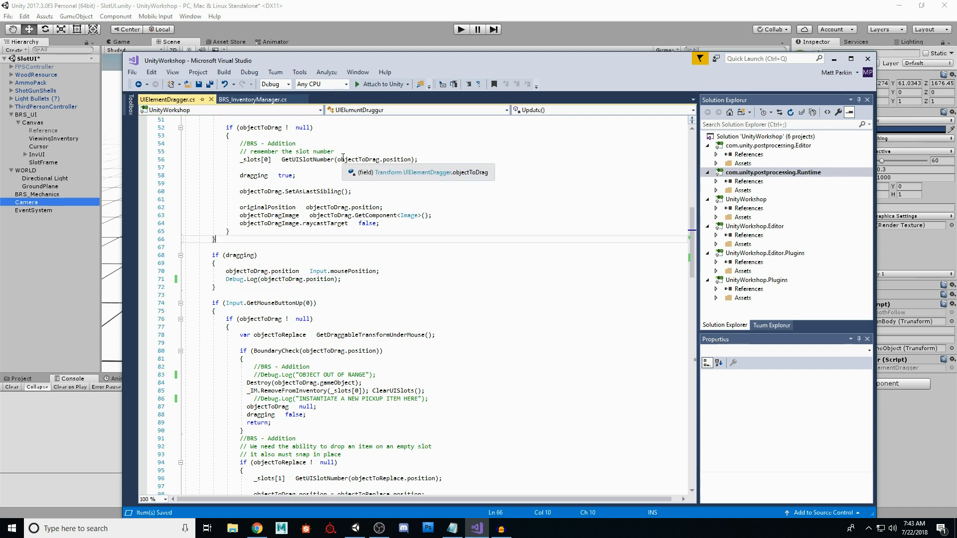
Step: Switch to Unity, run the scene, and walk the character to pick up the wood resource
{"action": "left_click", "coordinate": [417, 32]}
{"action": "left_click", "coordinate": [461, 29]}
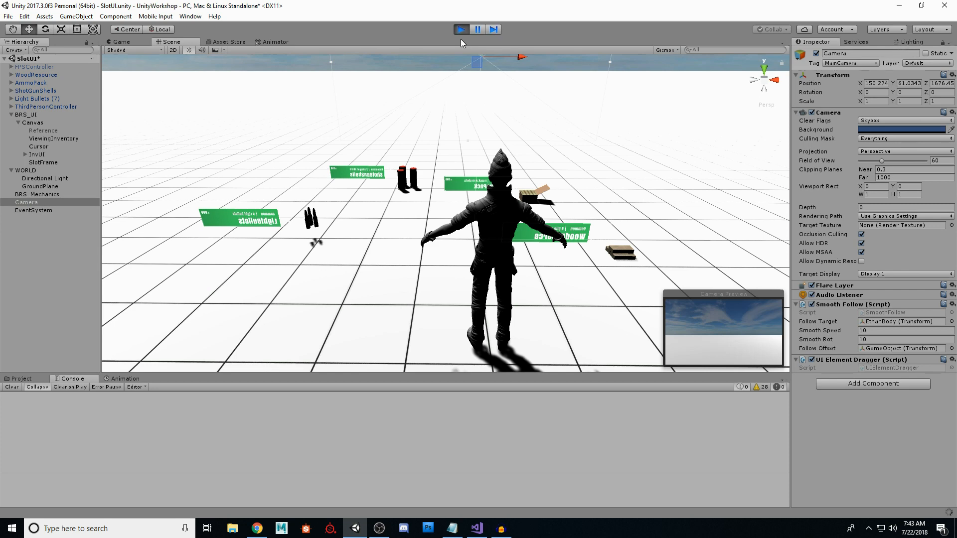
{"action": "key", "text": "w"}
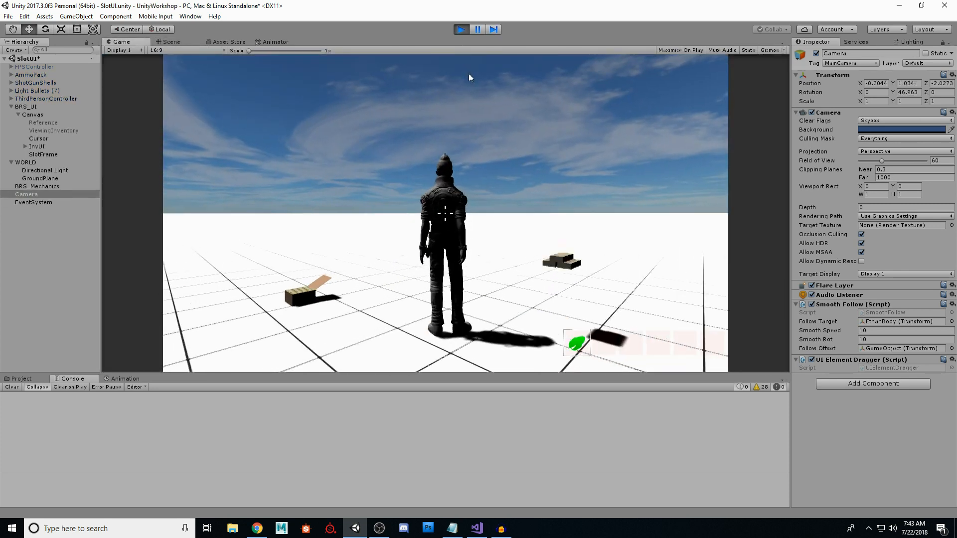
{"action": "key", "text": "a"}
Step: Move the green inventory icon past the left, upper and lower edges of its slot to log boundary positions, and stop the scene
{"action": "left_click_drag", "start_coordinate": [581, 340], "coordinate": [560, 342]}
{"action": "left_click_drag", "start_coordinate": [560, 344], "coordinate": [561, 343]}
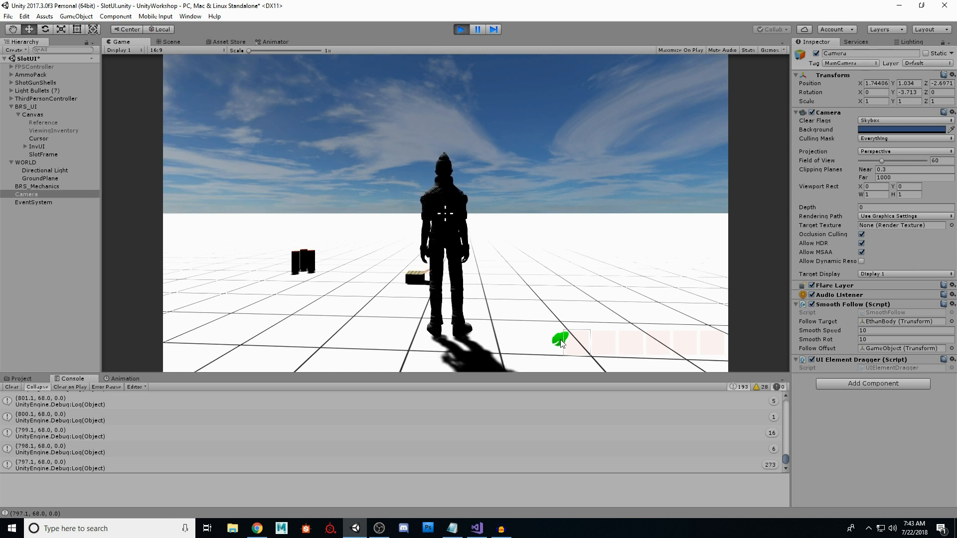
{"action": "mouse_move", "coordinate": [560, 340]}
{"action": "left_mouse_down"}
{"action": "mouse_move", "coordinate": [727, 340]}
{"action": "mouse_move", "coordinate": [578, 330]}
{"action": "mouse_move", "coordinate": [580, 363]}
{"action": "mouse_move", "coordinate": [579, 331]}
{"action": "mouse_move", "coordinate": [578, 362]}
{"action": "mouse_move", "coordinate": [561, 344]}
{"action": "left_mouse_up"}
{"action": "mouse_move", "coordinate": [564, 342]}
{"action": "left_mouse_down"}
{"action": "mouse_move", "coordinate": [726, 345]}
{"action": "mouse_move", "coordinate": [578, 331]}
{"action": "left_mouse_up"}
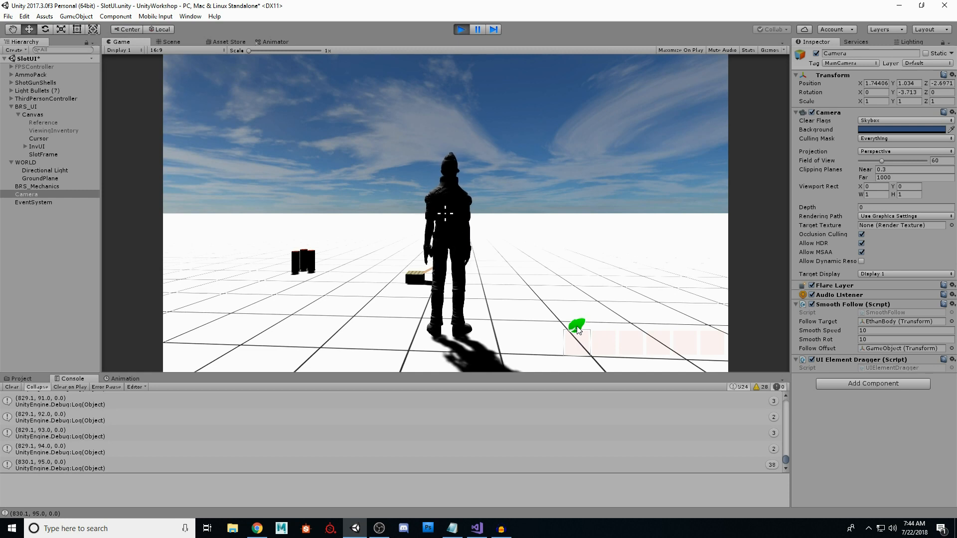
{"action": "left_click_drag", "start_coordinate": [578, 333], "coordinate": [579, 362]}
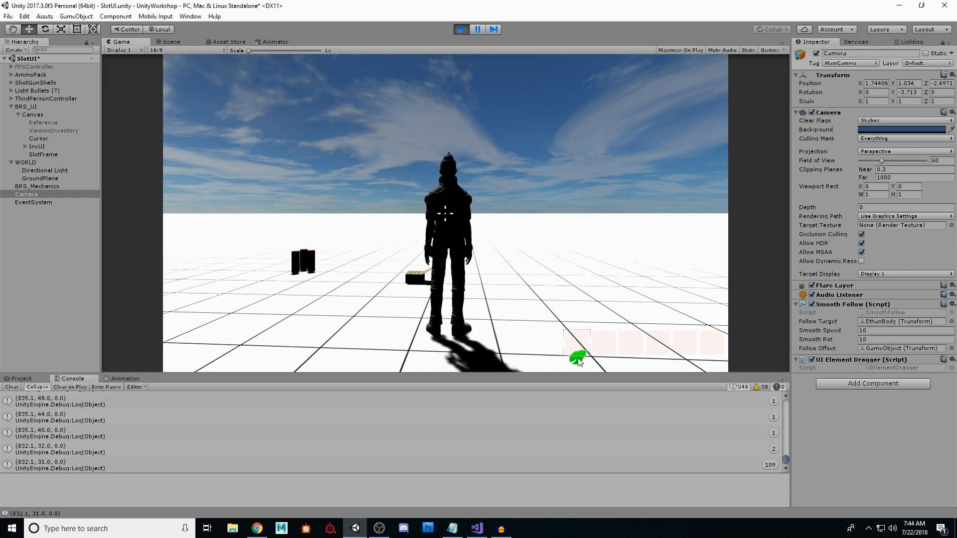
{"action": "left_click_drag", "start_coordinate": [579, 362], "coordinate": [577, 345]}
{"action": "left_click", "coordinate": [461, 29]}
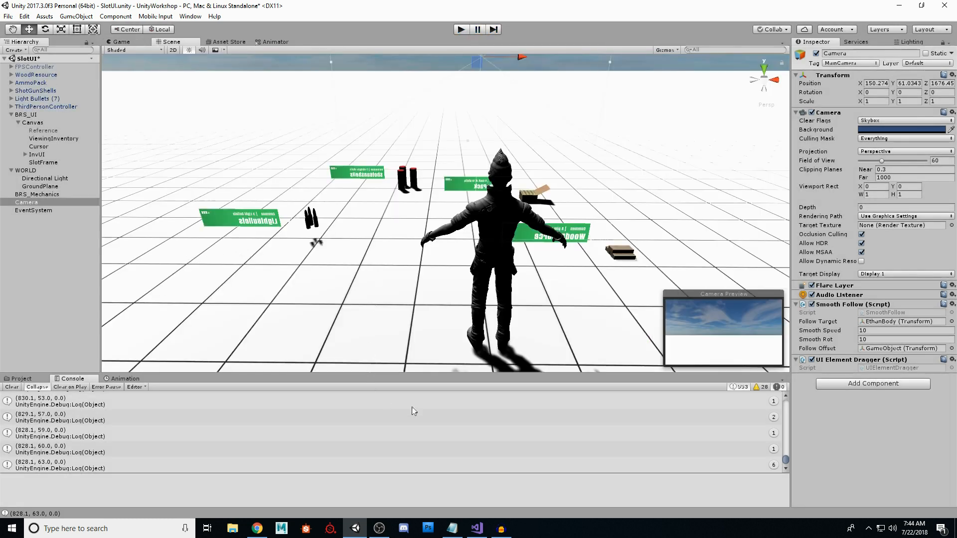
Step: In Visual Studio, change the comment above the second UIBoundaries row to "//bottom, top" and save UIElementDragger.cs
{"action": "left_click", "coordinate": [477, 528]}
{"action": "scroll", "coordinate": [253, 280], "scroll_direction": "up", "scroll_amount": 11}
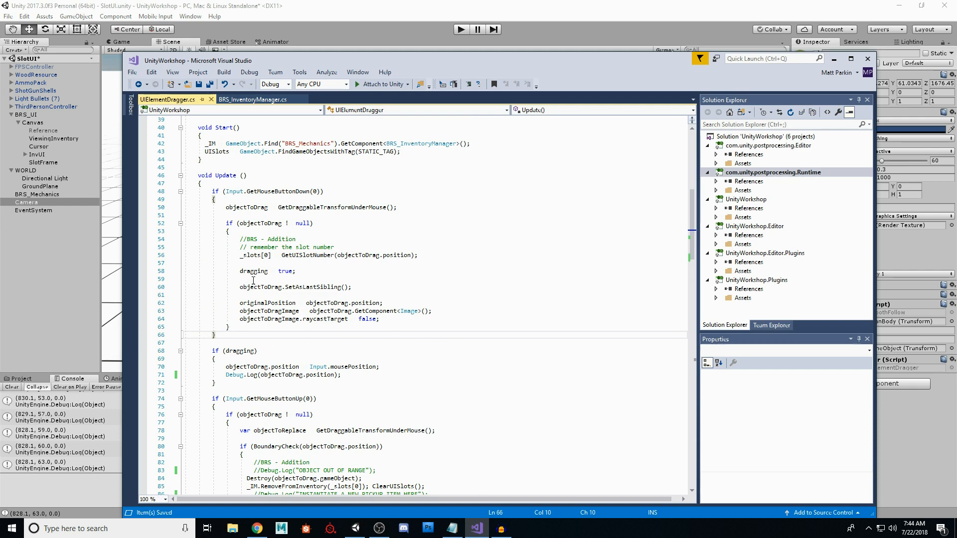
{"action": "scroll", "coordinate": [254, 281], "scroll_direction": "up", "scroll_amount": 4}
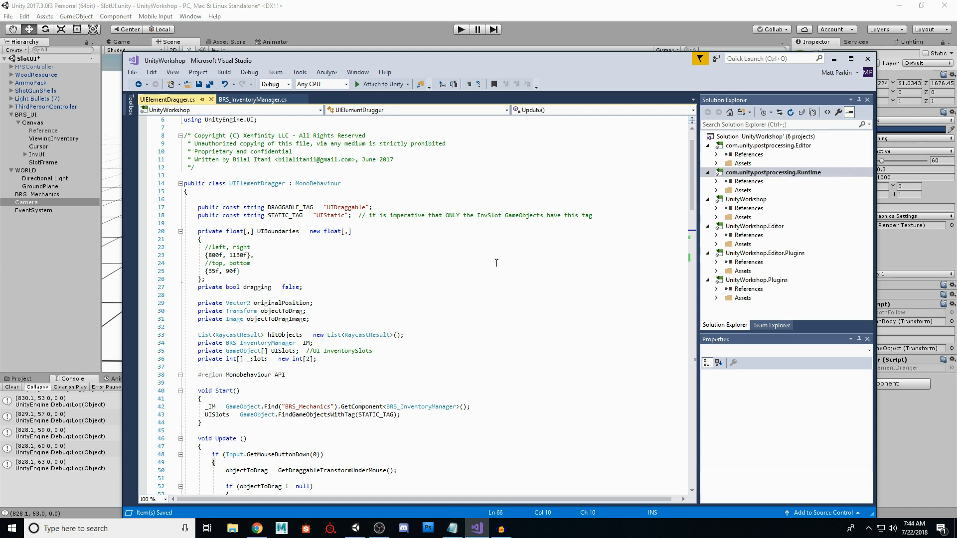
{"action": "double_click", "coordinate": [218, 263]}
{"action": "type", "text": "bottom"}
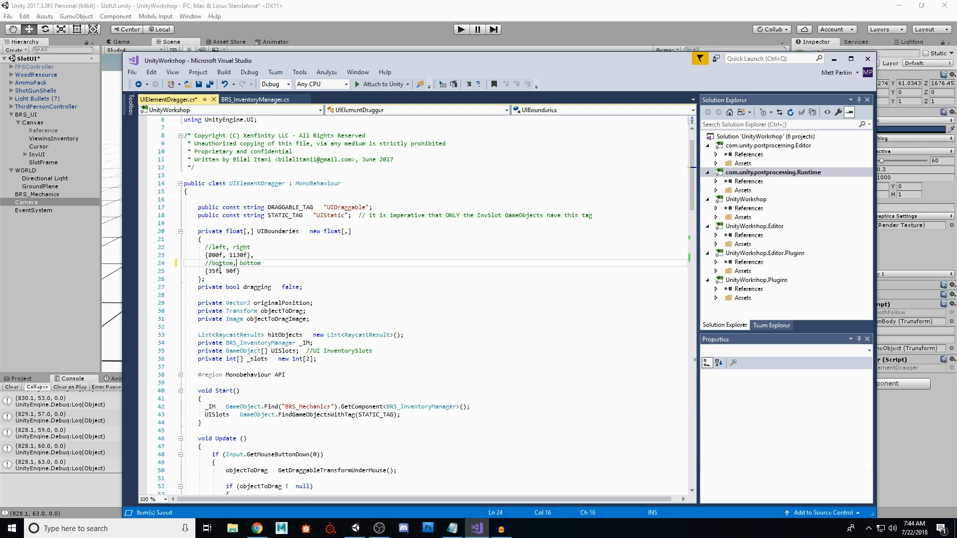
{"action": "key", "text": "Left"}
{"action": "key", "text": "shift+Right"}
{"action": "key", "text": "shift+Right"}
{"action": "key", "text": "shift+Right"}
{"action": "key", "text": "shift+Right"}
{"action": "type", "text": "top"}
{"action": "left_click", "coordinate": [389, 289]}
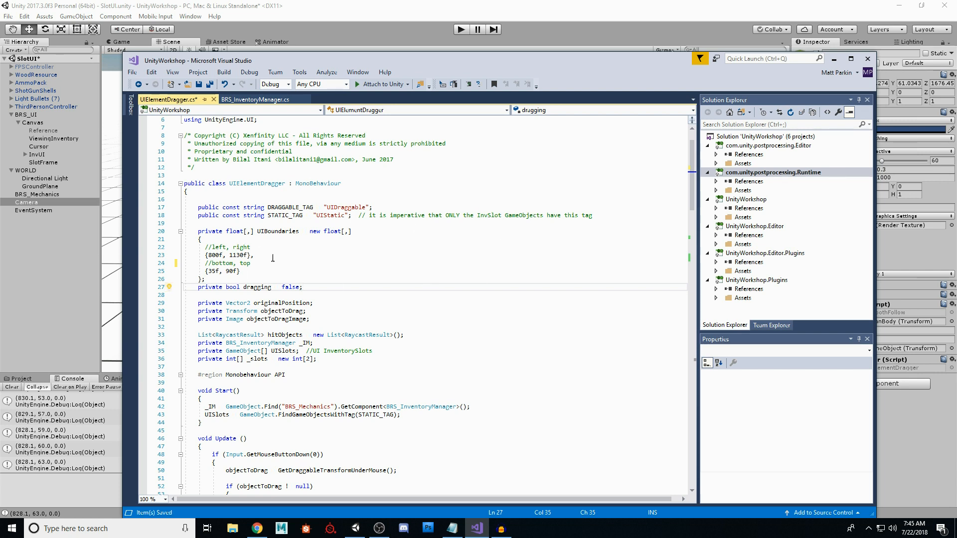
{"action": "key", "text": "ctrl+s"}
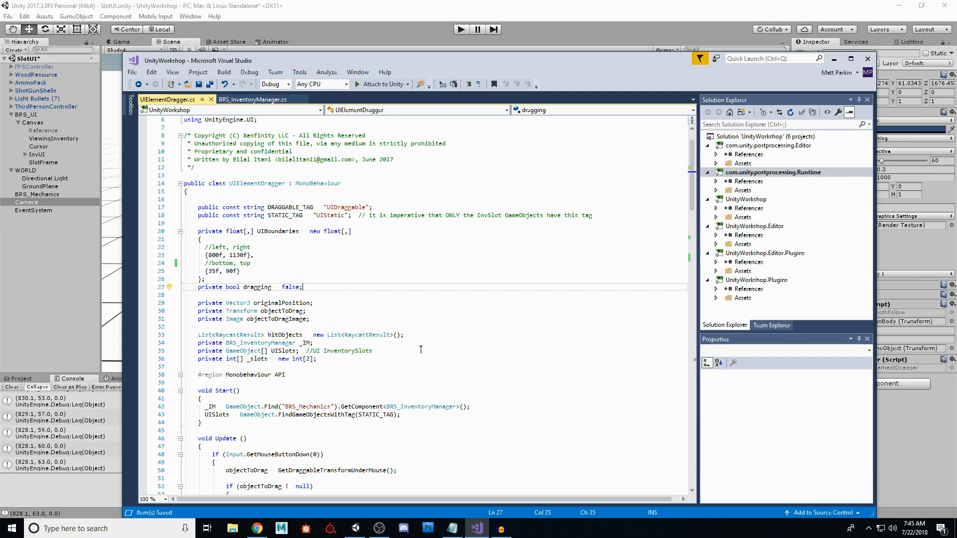
Step: Comment out the Debug.Log(objectToDrag.position) line in the dragging block of Update and save the script
{"action": "scroll", "coordinate": [423, 332], "scroll_direction": "down", "scroll_amount": 12}
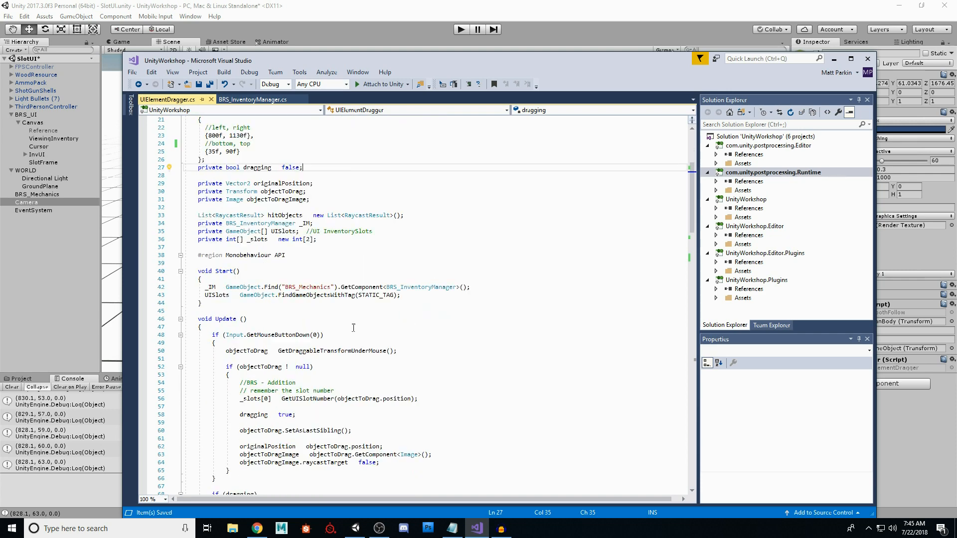
{"action": "scroll", "coordinate": [265, 339], "scroll_direction": "down", "scroll_amount": 2}
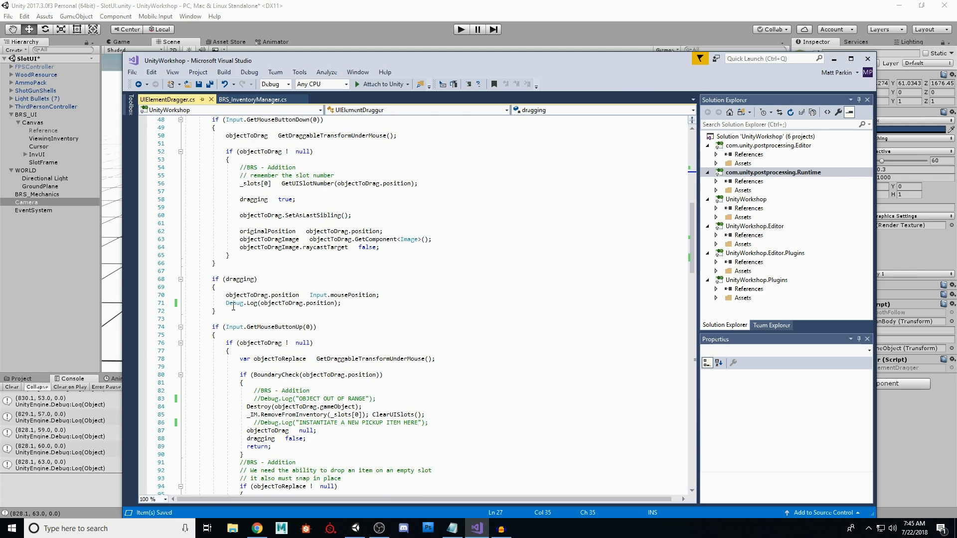
{"action": "left_click", "coordinate": [227, 303]}
{"action": "type", "text": "//"}
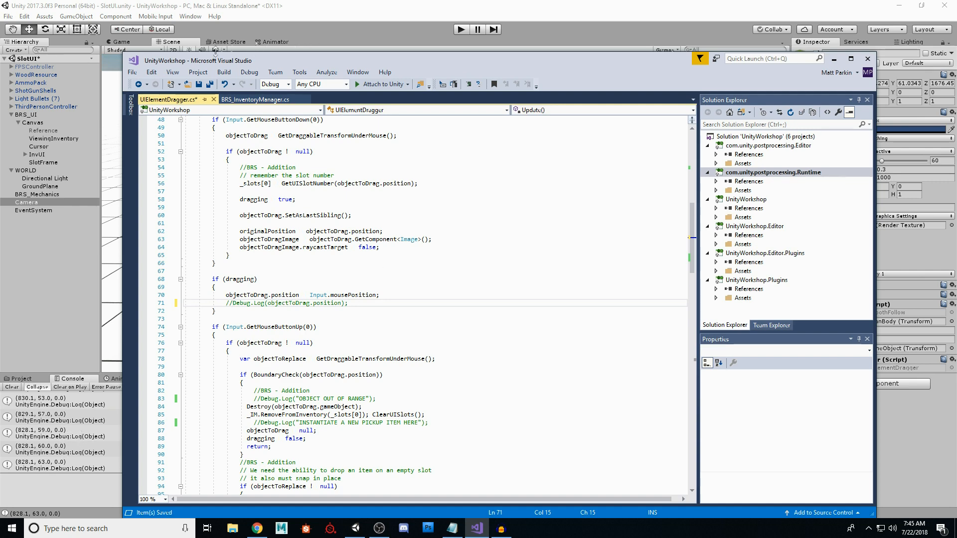
{"action": "left_click", "coordinate": [209, 85]}
Step: Switch to Unity, clear the console, run the scene and walk the character around to collect the pickups
{"action": "left_click", "coordinate": [399, 14]}
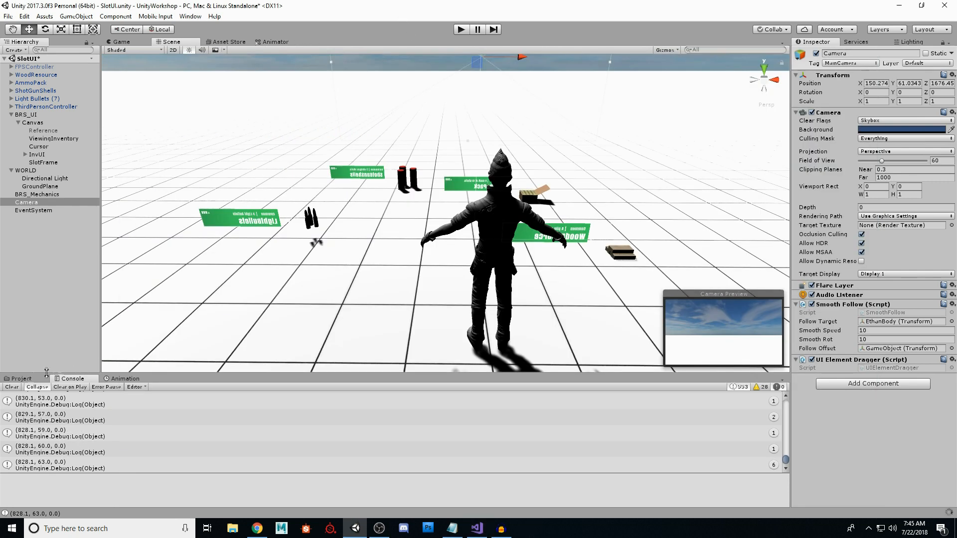
{"action": "left_click", "coordinate": [12, 387]}
{"action": "left_click", "coordinate": [460, 29]}
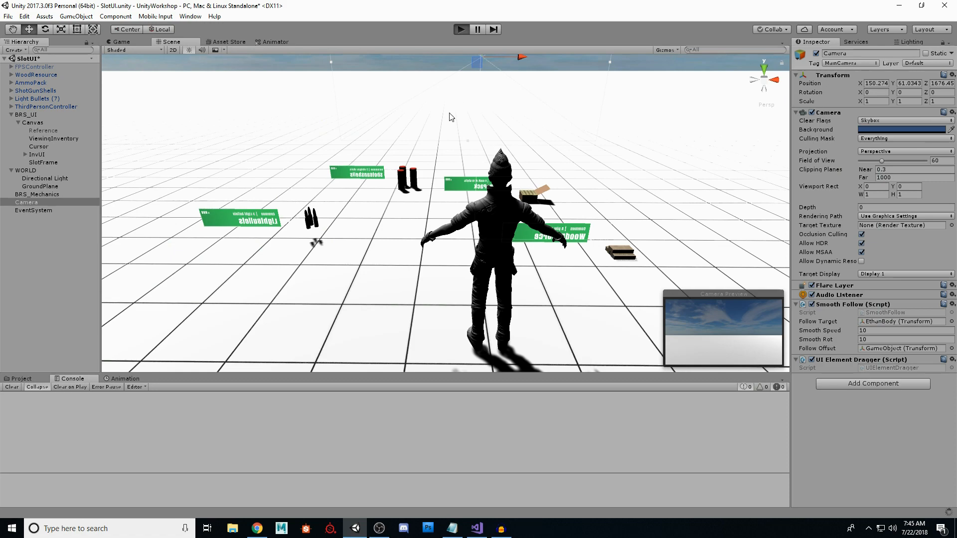
{"action": "key", "text": "w"}
{"action": "key", "text": "d"}
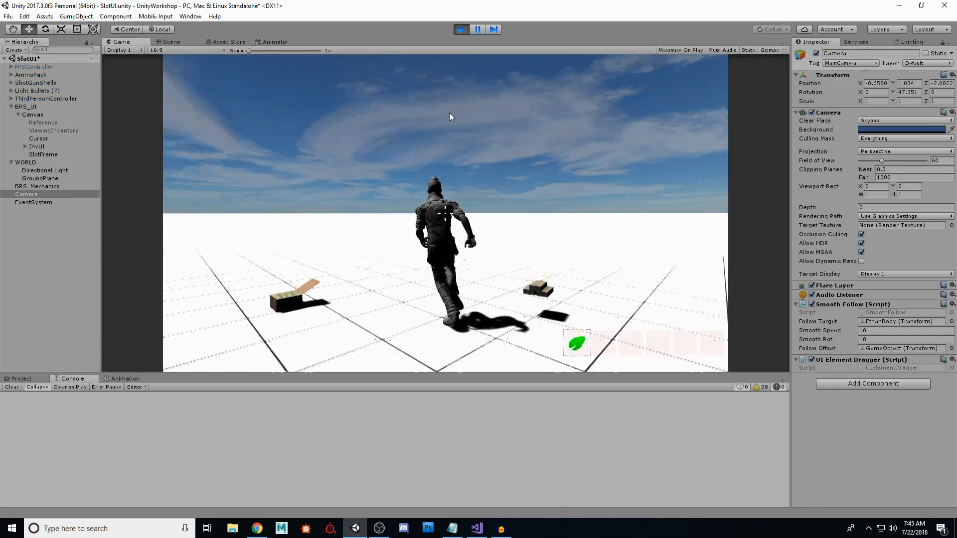
{"action": "key", "text": "a"}
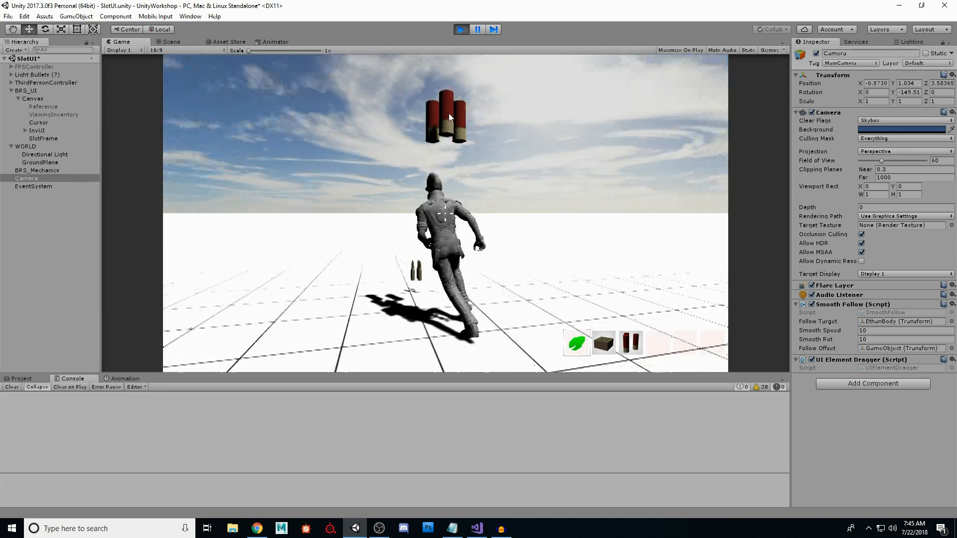
Step: Rearrange the inventory icons, drop the wood resource onto the ground, and select BRS_Mechanics to inspect its item array
{"action": "mouse_move", "coordinate": [604, 343]}
{"action": "left_mouse_down"}
{"action": "mouse_move", "coordinate": [635, 341]}
{"action": "mouse_move", "coordinate": [629, 325]}
{"action": "mouse_move", "coordinate": [604, 342]}
{"action": "mouse_move", "coordinate": [457, 266]}
{"action": "left_mouse_up"}
{"action": "key", "text": "d"}
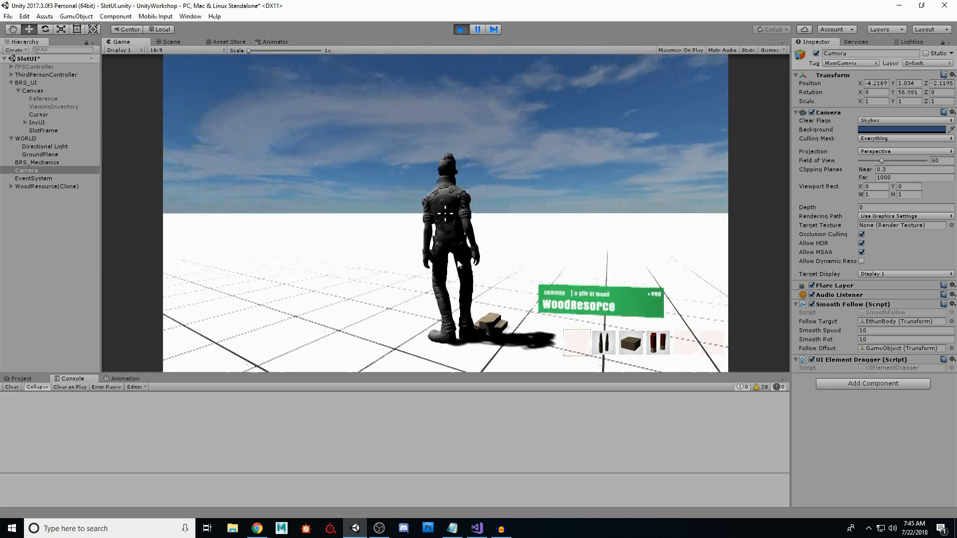
{"action": "left_click", "coordinate": [44, 162]}
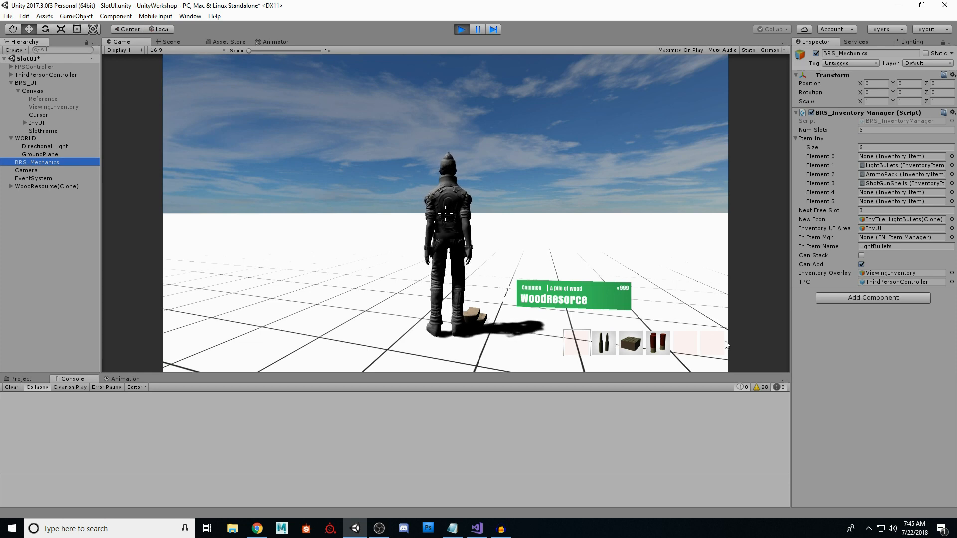
Step: Return to the running game and pick the dropped wood resource back up into the inventory
{"action": "left_click", "coordinate": [509, 216]}
{"action": "key", "text": "d"}
{"action": "key", "text": "e"}
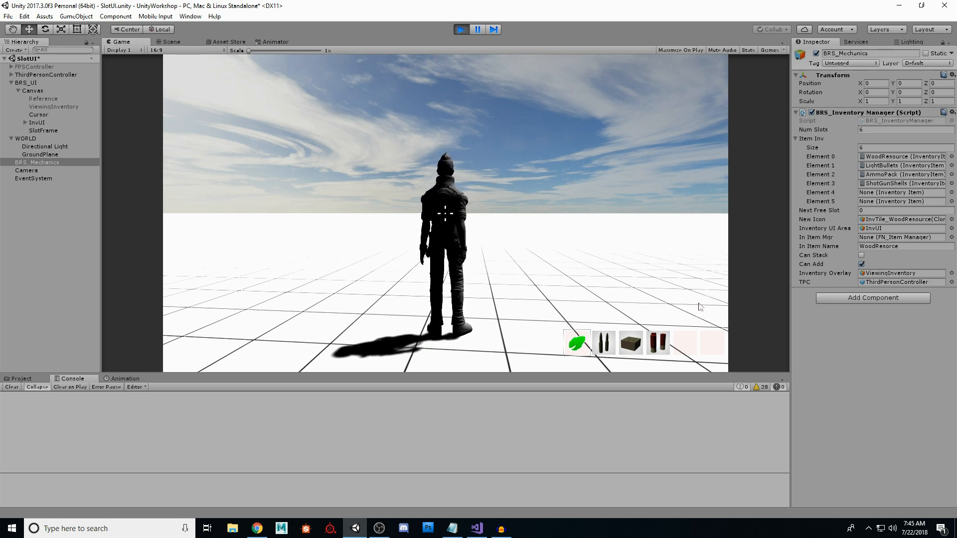
{"action": "key", "text": "d"}
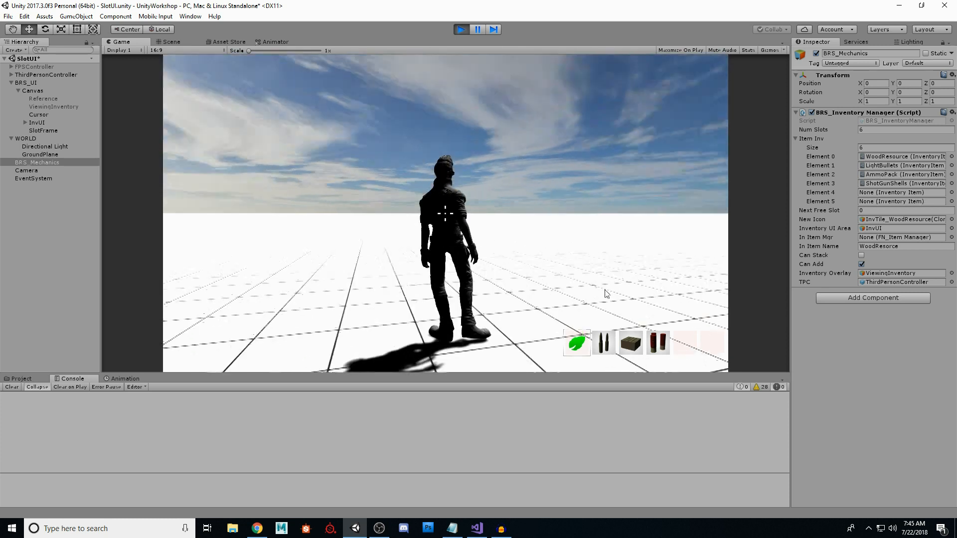
Step: Test swapping icons between inventory slots and dropping and re-collecting the wood resource, and stop the scene
{"action": "left_click_drag", "start_coordinate": [577, 343], "coordinate": [768, 256]}
{"action": "left_click_drag", "start_coordinate": [850, 176], "coordinate": [655, 344]}
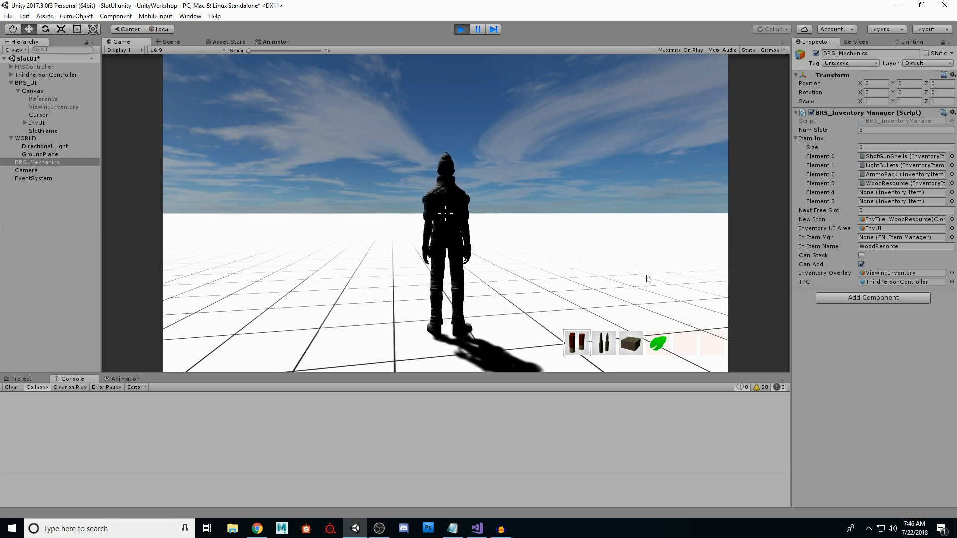
{"action": "mouse_move", "coordinate": [631, 344]}
{"action": "left_mouse_down"}
{"action": "mouse_move", "coordinate": [637, 326]}
{"action": "mouse_move", "coordinate": [659, 344]}
{"action": "mouse_move", "coordinate": [604, 344]}
{"action": "mouse_move", "coordinate": [630, 293]}
{"action": "mouse_move", "coordinate": [785, 233]}
{"action": "left_mouse_up"}
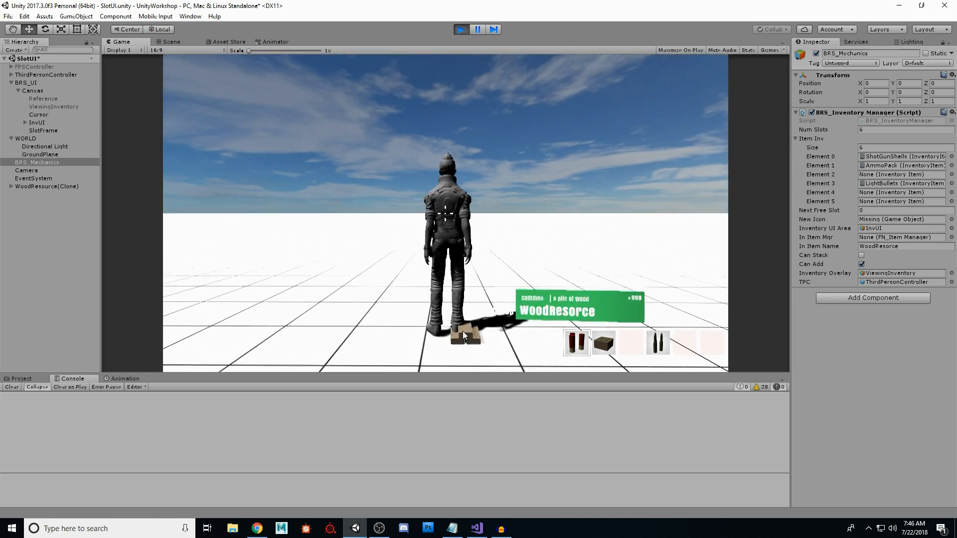
{"action": "left_click", "coordinate": [462, 331]}
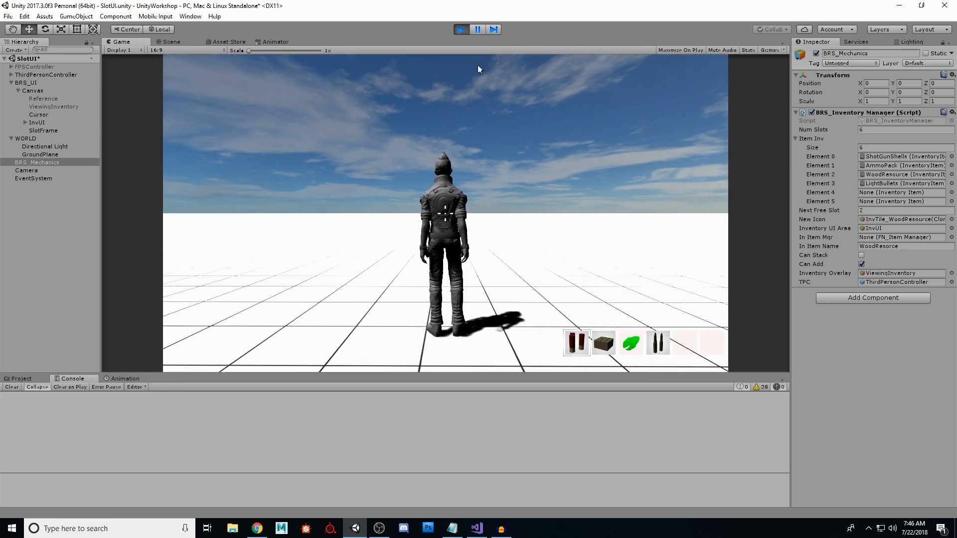
{"action": "left_click", "coordinate": [461, 29]}
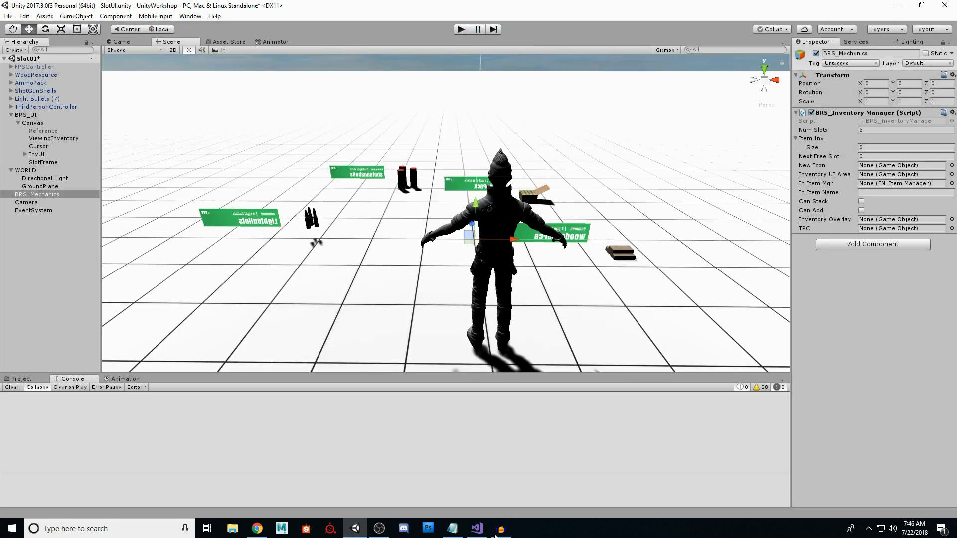
Step: Switch to Visual Studio, open BRS_InventoryManager.cs and locate the RemoveFromInventory and UpdateInventory methods
{"action": "left_click", "coordinate": [477, 529]}
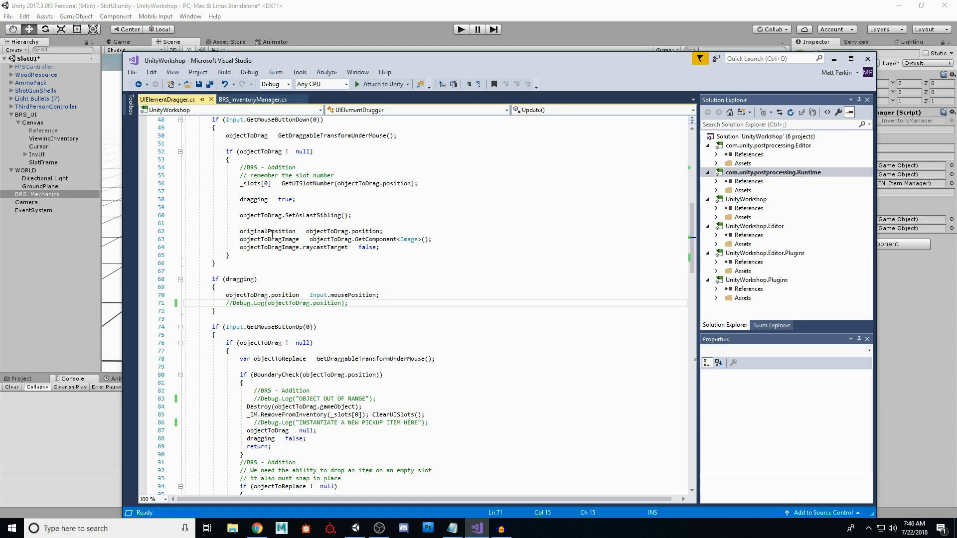
{"action": "left_click", "coordinate": [253, 99]}
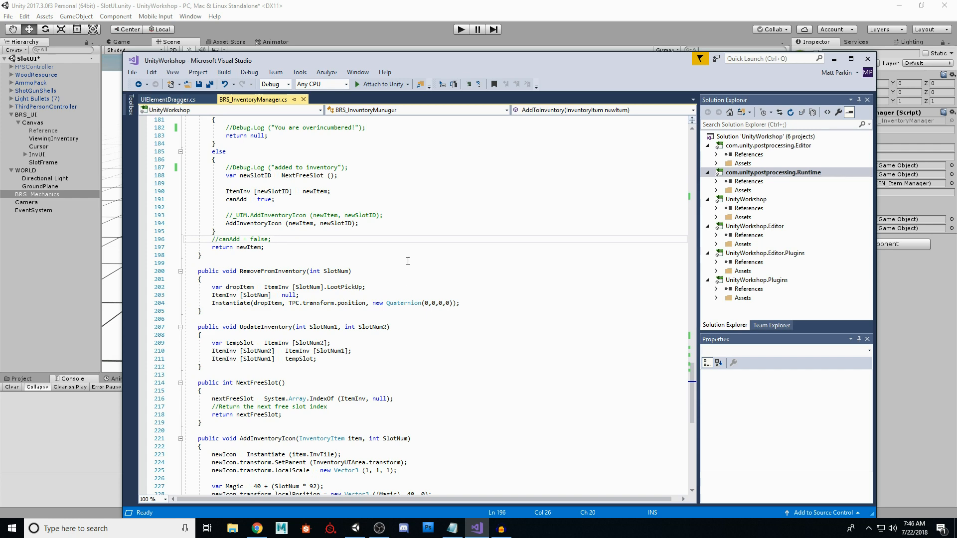
{"action": "scroll", "coordinate": [411, 263], "scroll_direction": "up", "scroll_amount": 4}
{"action": "scroll", "coordinate": [417, 265], "scroll_direction": "down", "scroll_amount": 4}
{"action": "scroll", "coordinate": [452, 243], "scroll_direction": "down", "scroll_amount": 1}
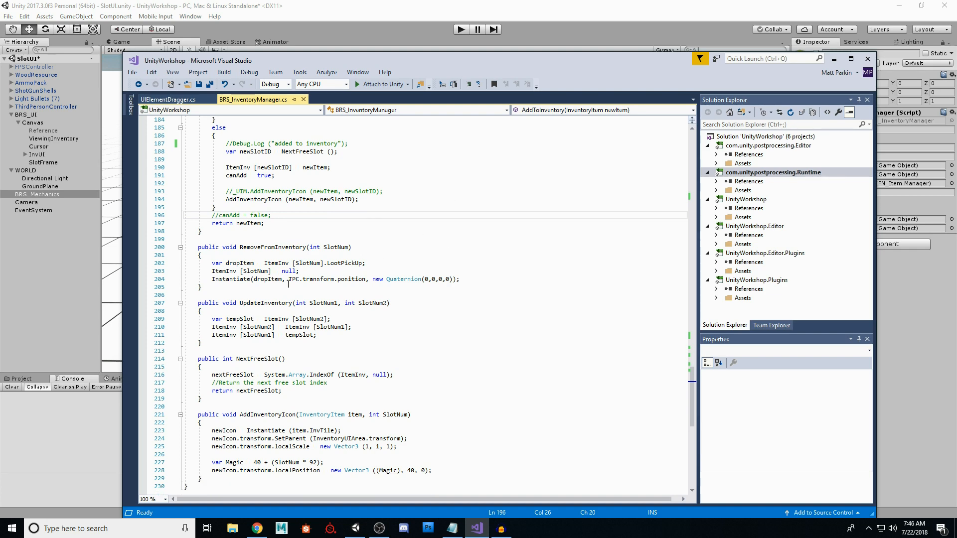
{"action": "scroll", "coordinate": [298, 279], "scroll_direction": "down", "scroll_amount": 2}
{"action": "left_click_drag", "start_coordinate": [200, 192], "coordinate": [441, 334]}
{"action": "left_click", "coordinate": [405, 292]}
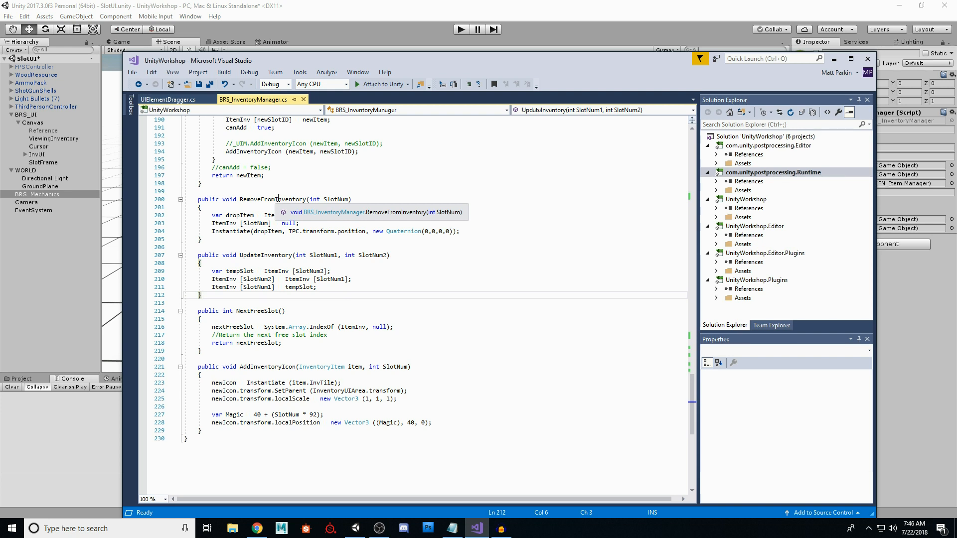
Step: Examine how RemoveFromInventory stores the slot's LootPickUp, clears the slot and instantiates the dropped item at the character's position
{"action": "left_click", "coordinate": [299, 184]}
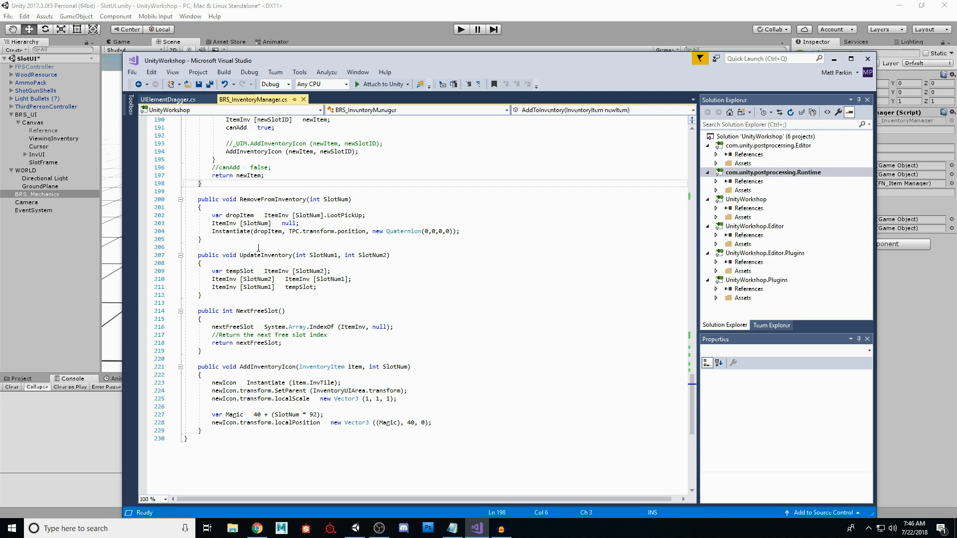
{"action": "left_click", "coordinate": [227, 227]}
{"action": "key", "text": "End"}
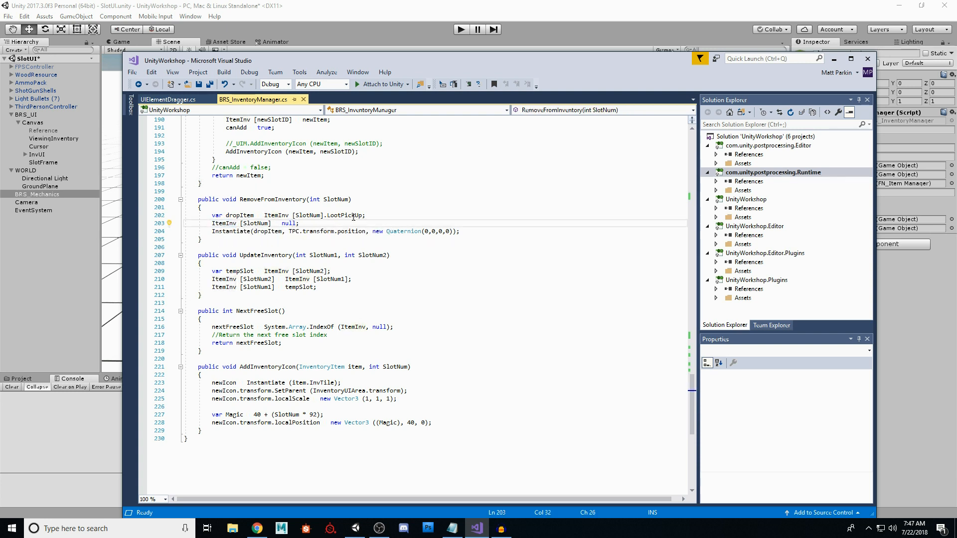
{"action": "left_click", "coordinate": [384, 208]}
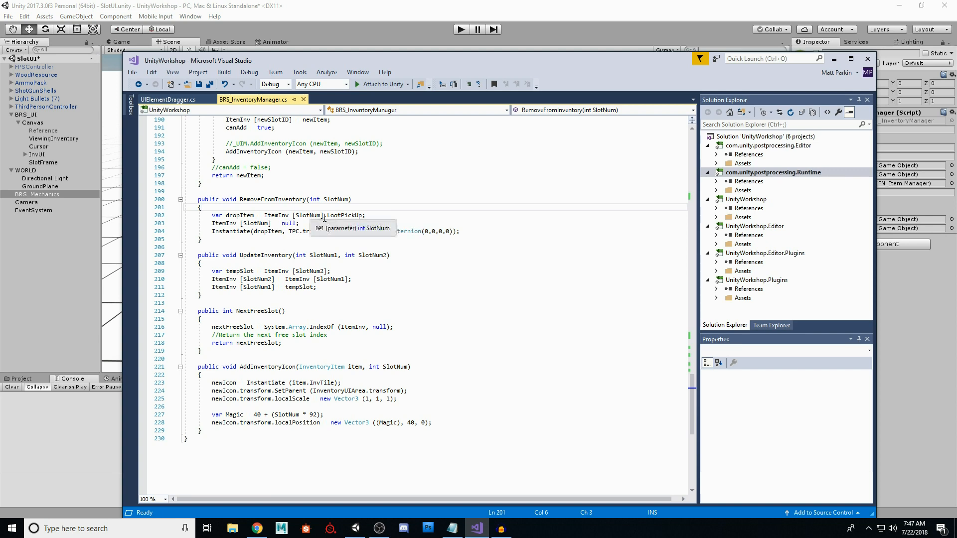
{"action": "double_click", "coordinate": [348, 215]}
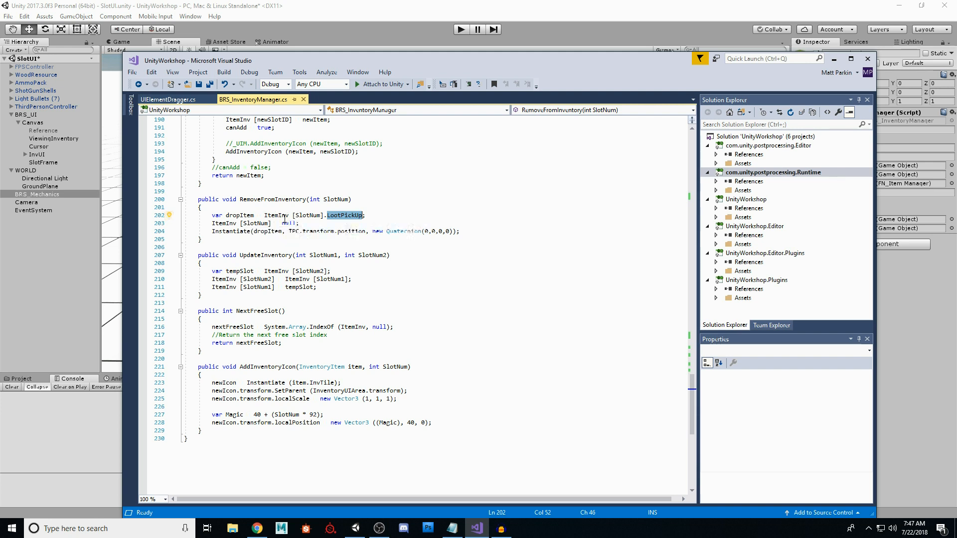
{"action": "double_click", "coordinate": [256, 223]}
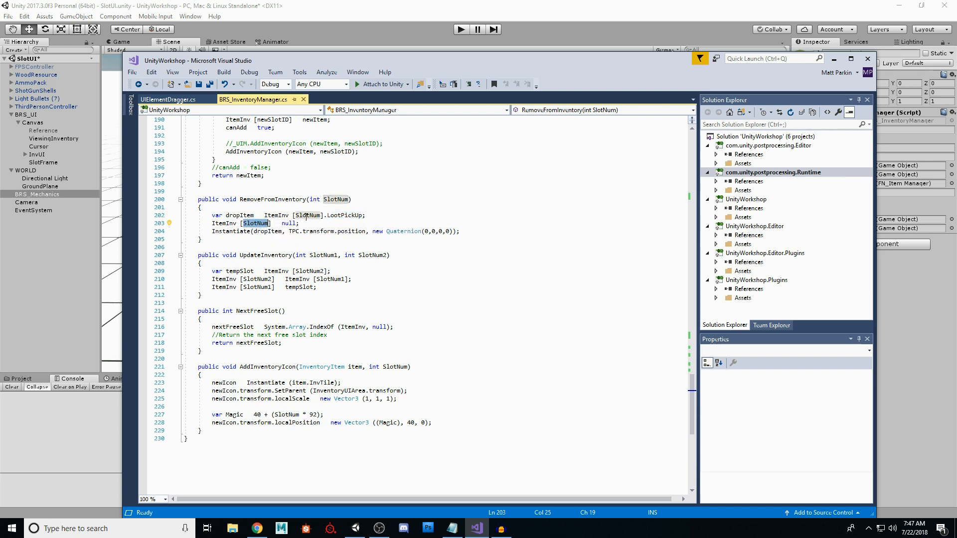
{"action": "left_click", "coordinate": [225, 231]}
{"action": "double_click", "coordinate": [225, 232]}
{"action": "double_click", "coordinate": [268, 231]}
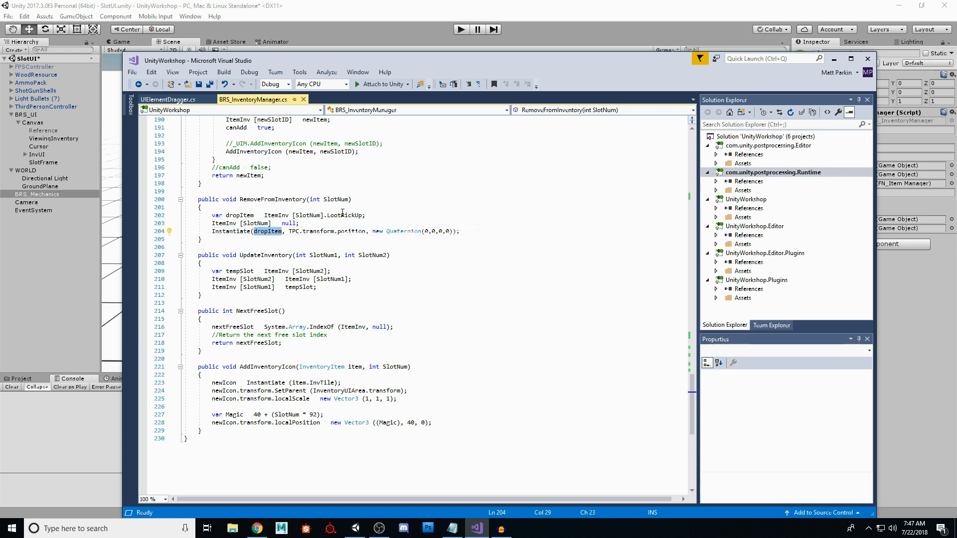
{"action": "double_click", "coordinate": [351, 232]}
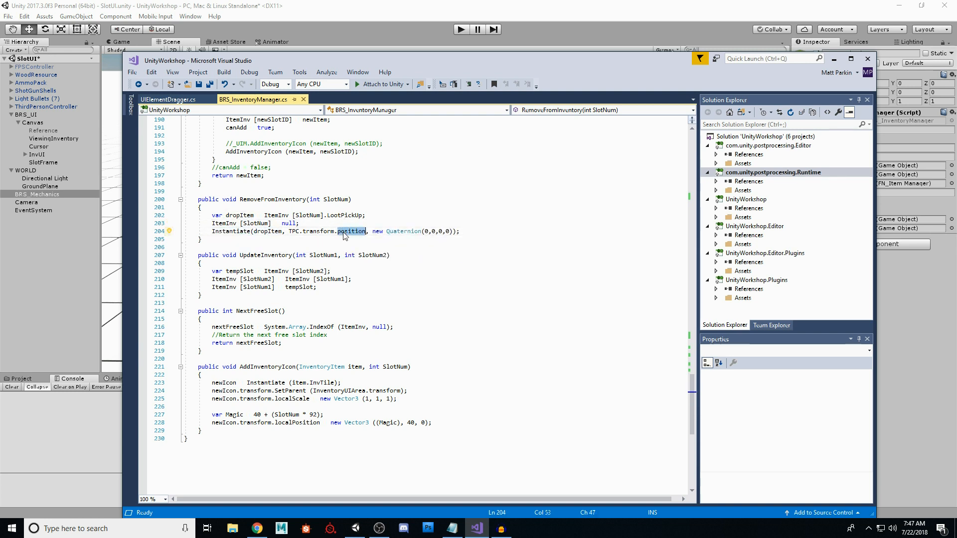
{"action": "left_click_drag", "start_coordinate": [462, 232], "coordinate": [336, 232]}
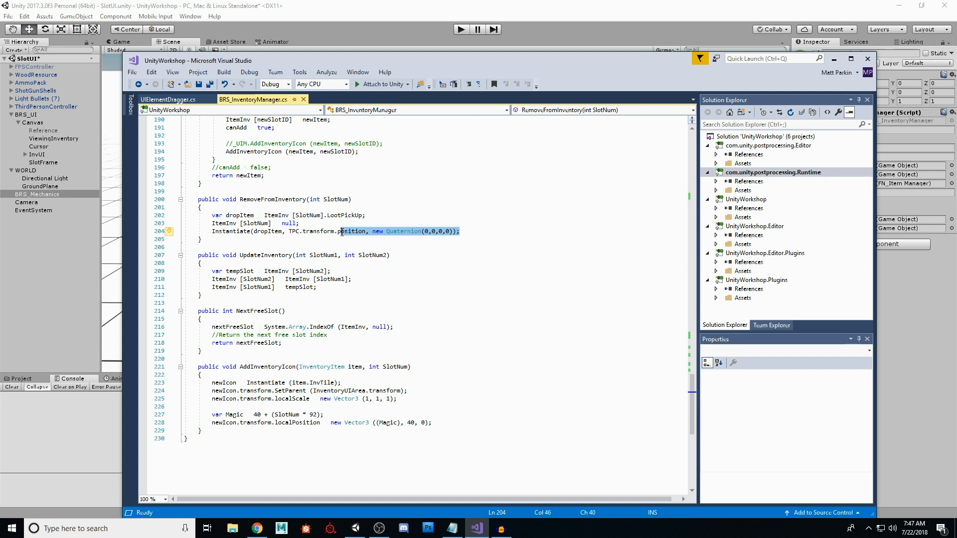
{"action": "left_click", "coordinate": [402, 214]}
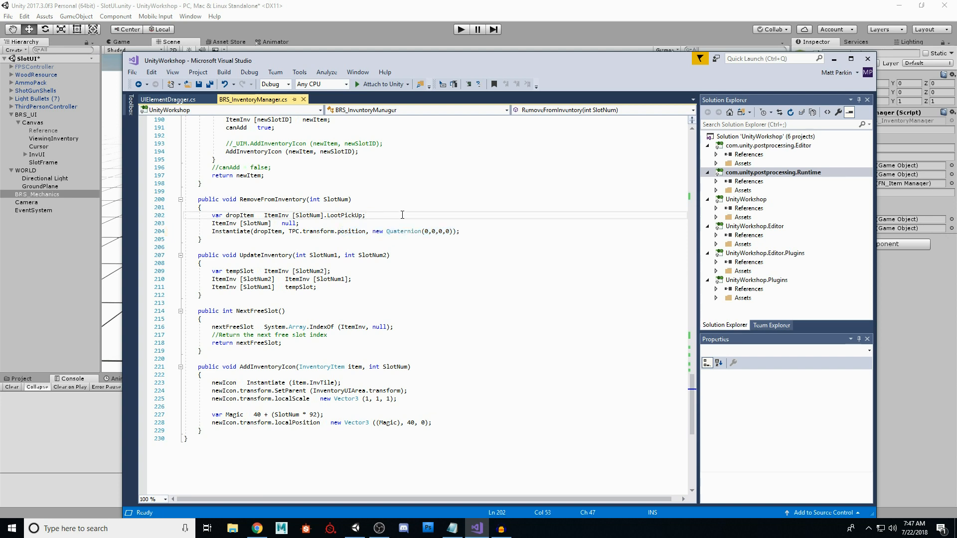
Step: Examine how UpdateInventory swaps the items of SlotNum1 and SlotNum2 through the tempSlot variable
{"action": "left_click", "coordinate": [345, 285]}
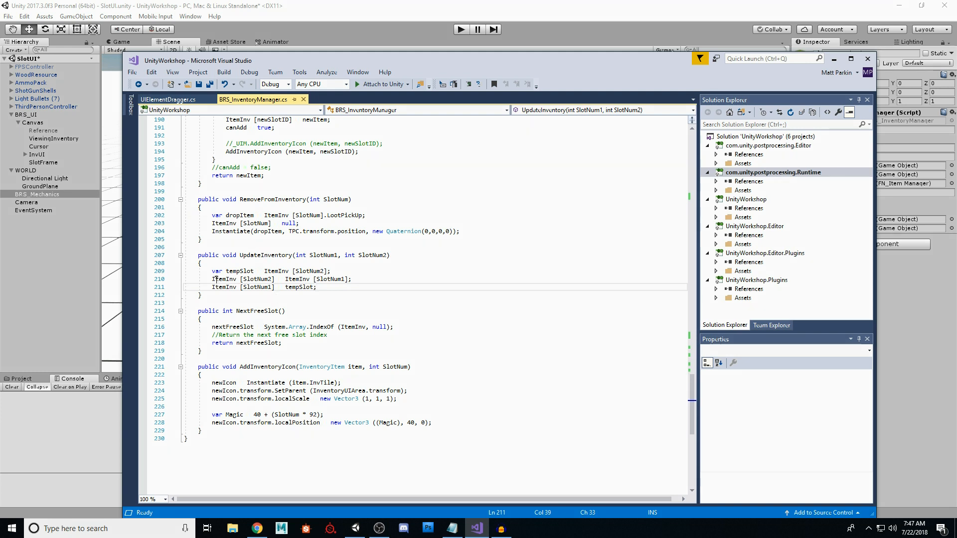
{"action": "left_click_drag", "start_coordinate": [212, 271], "coordinate": [317, 287]}
{"action": "left_click", "coordinate": [333, 304]}
{"action": "left_click", "coordinate": [240, 271]}
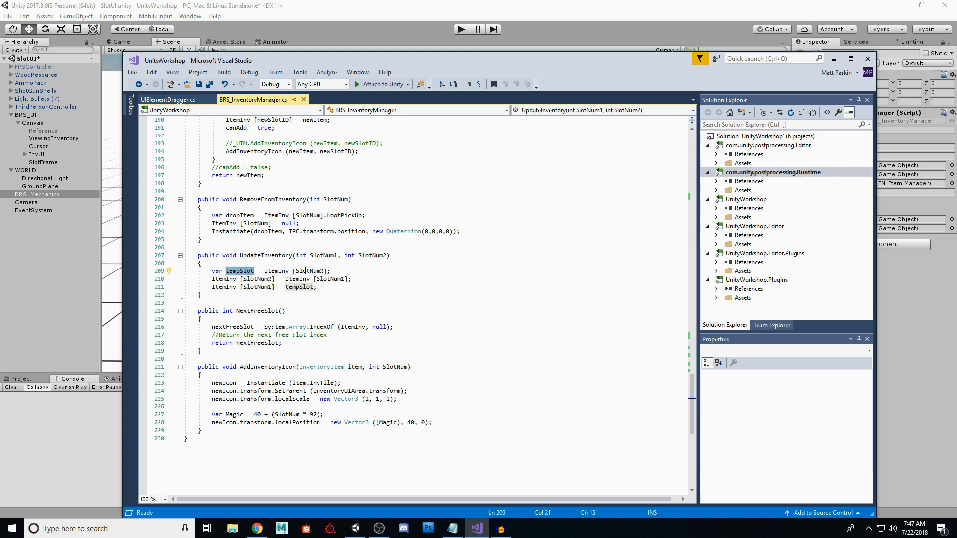
{"action": "left_click", "coordinate": [322, 271]}
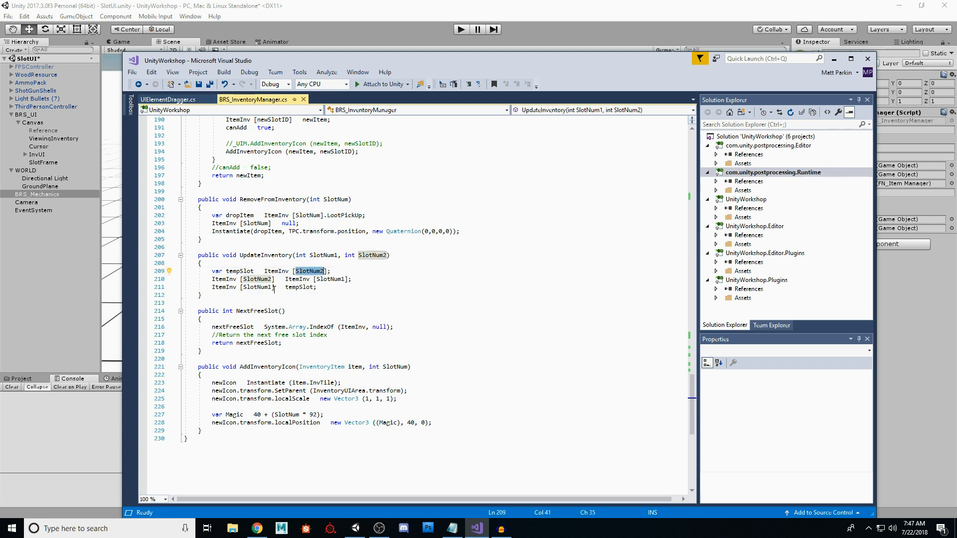
{"action": "double_click", "coordinate": [258, 279]}
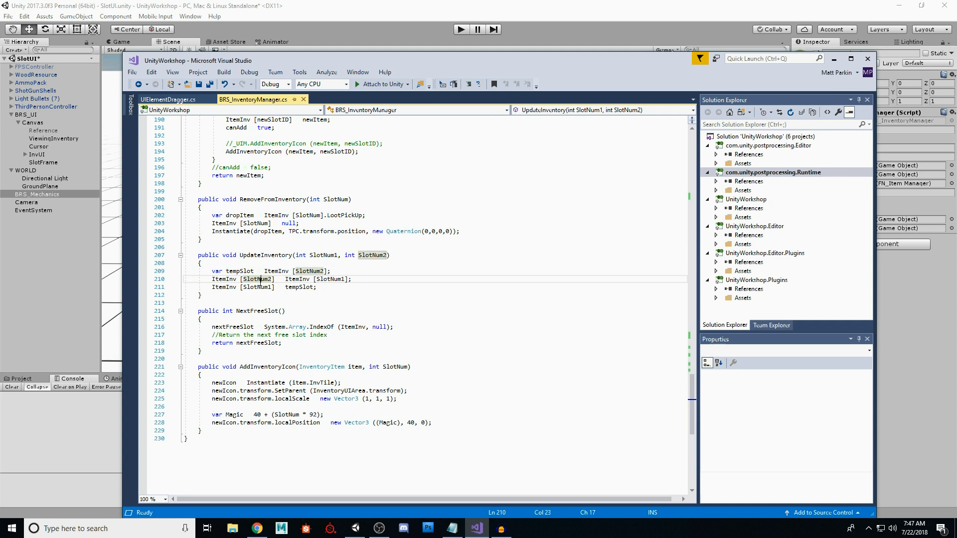
{"action": "double_click", "coordinate": [330, 279]}
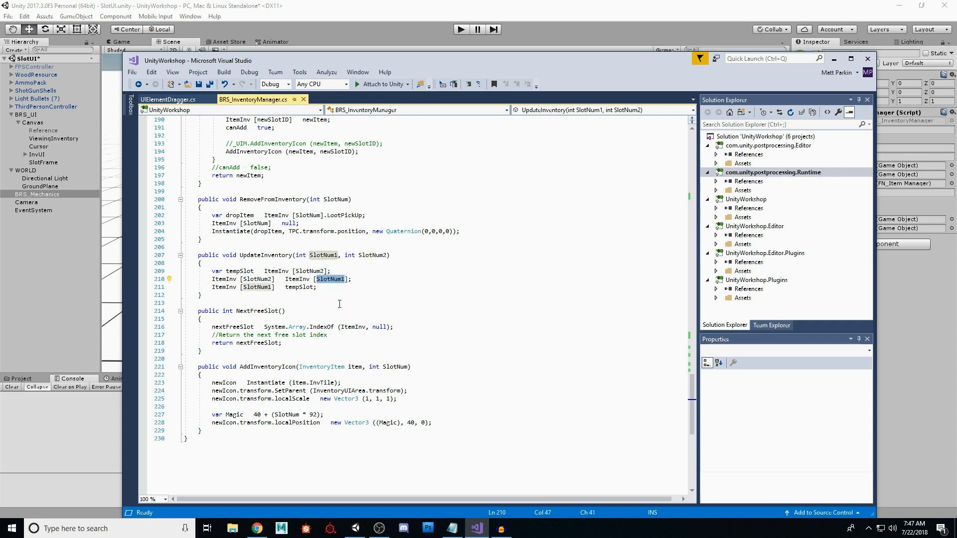
{"action": "double_click", "coordinate": [255, 287]}
{"action": "double_click", "coordinate": [299, 287]}
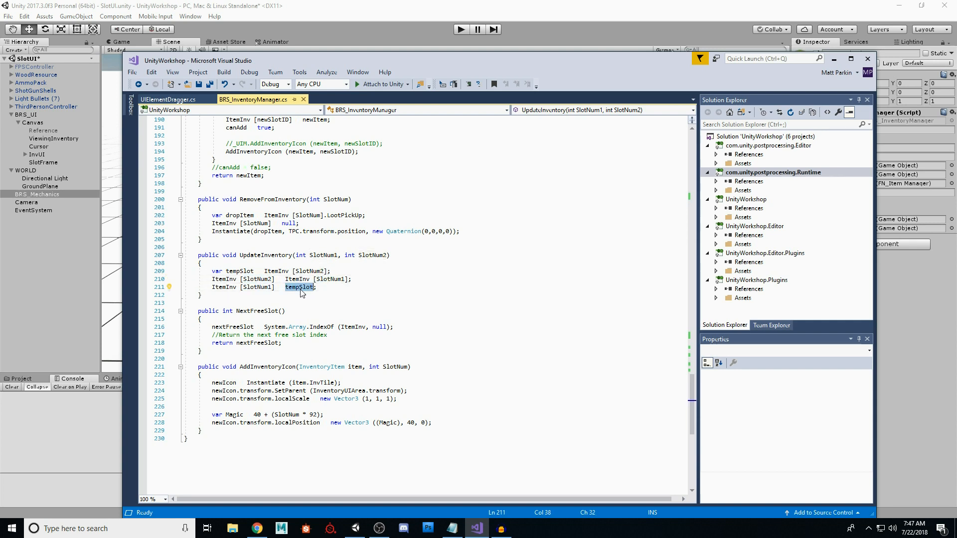
{"action": "left_click", "coordinate": [326, 288]}
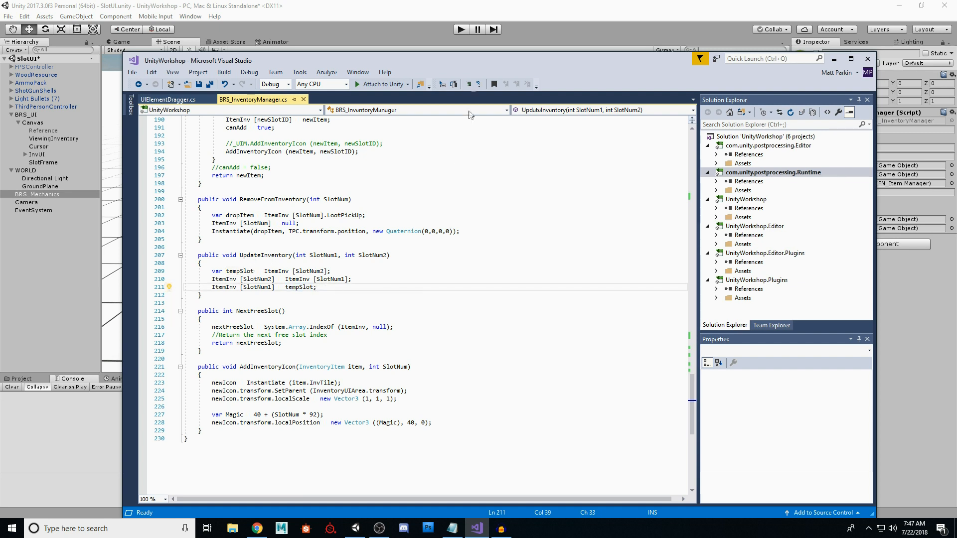
Step: Switch to Unity, play the scene and walk the character over the wood, ammo pack, shotgun shells and light bullets to collect them
{"action": "left_click", "coordinate": [455, 10]}
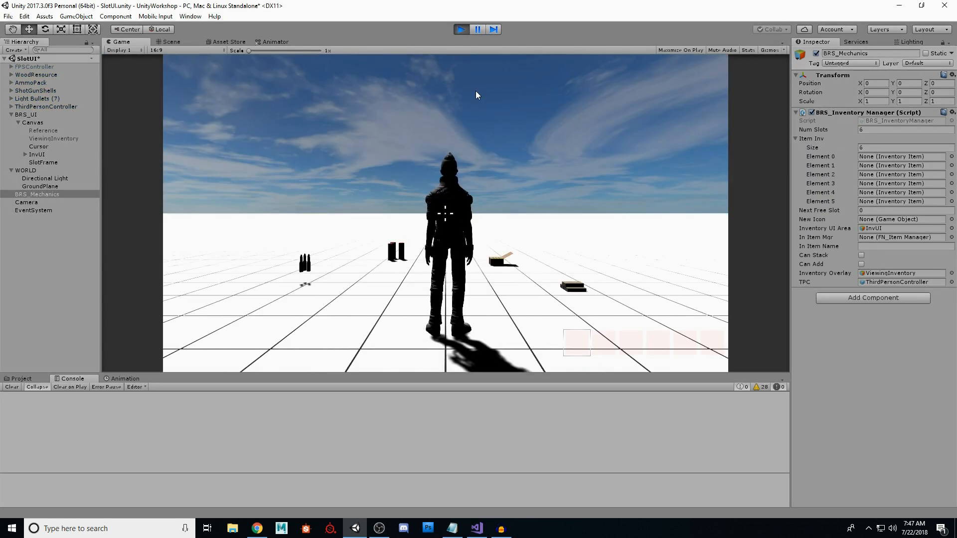
{"action": "key", "text": "w"}
{"action": "key", "text": "w"}
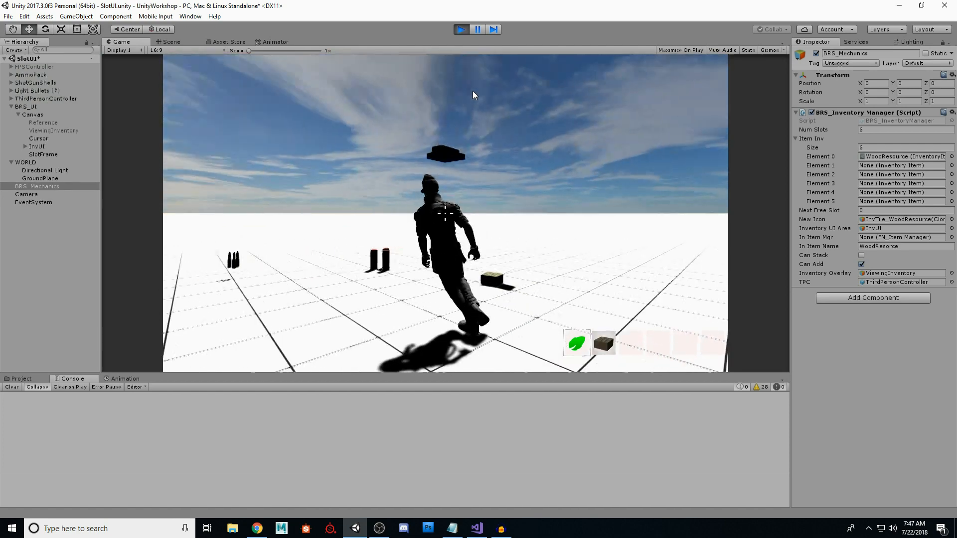
{"action": "key", "text": "w"}
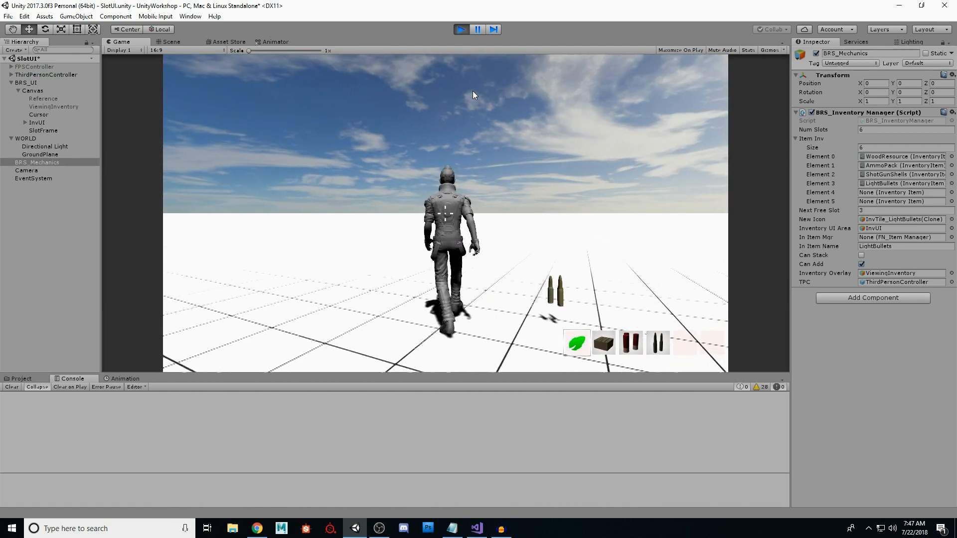
Step: Expand InvUI and the Selected and UnSelected children of InvTile_WoodResource(Clone), and widen the Hierarchy so full object names fit
{"action": "left_click", "coordinate": [25, 122]}
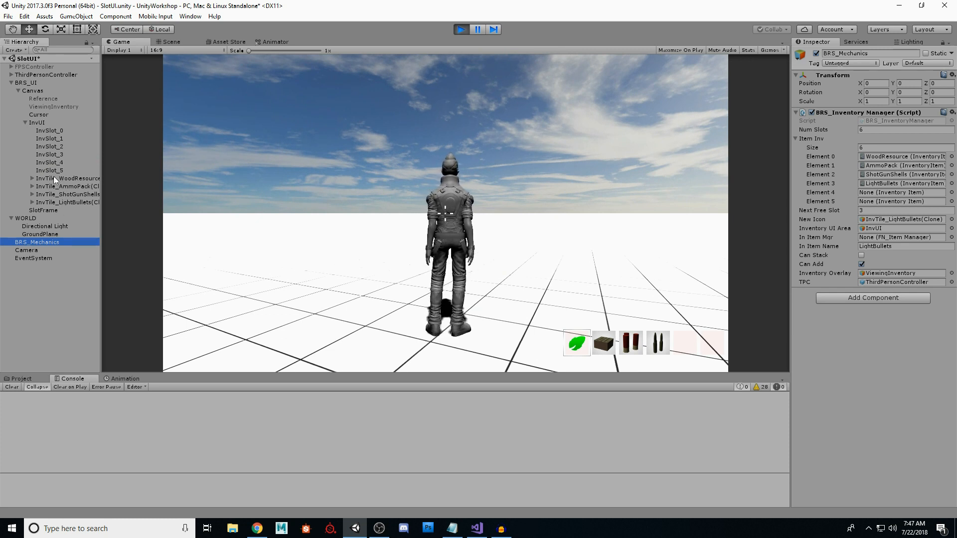
{"action": "left_click", "coordinate": [31, 178]}
{"action": "left_click", "coordinate": [38, 194]}
{"action": "left_click", "coordinate": [38, 186]}
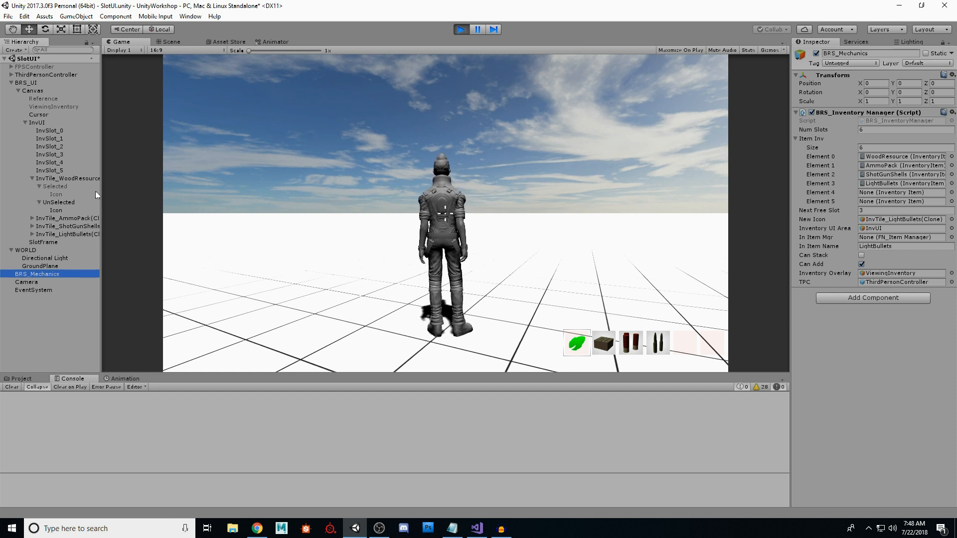
{"action": "left_click_drag", "start_coordinate": [101, 193], "coordinate": [127, 196]}
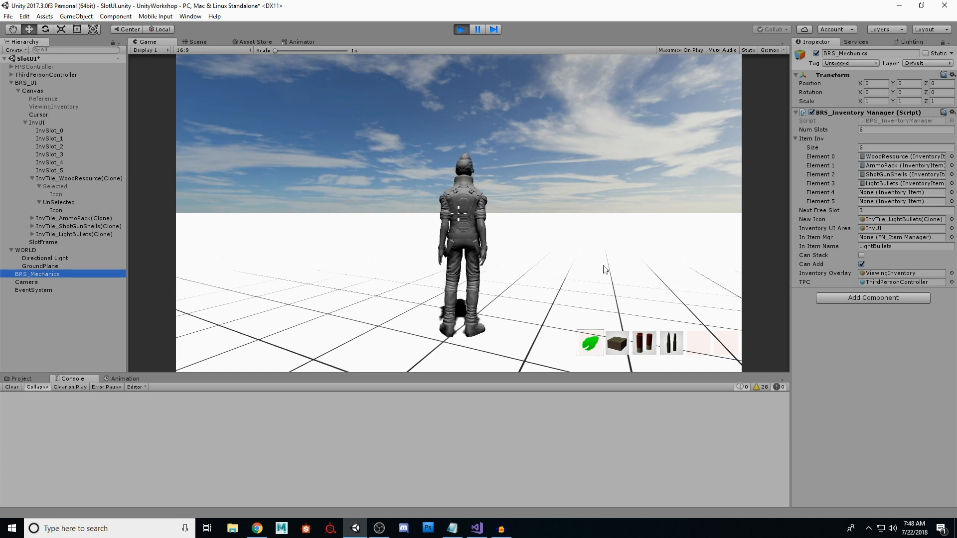
Step: Inspect InvTile_WoodResource(Clone) and compare the Rect Transform and Image settings of its Selected and UnSelected children
{"action": "left_click", "coordinate": [60, 179]}
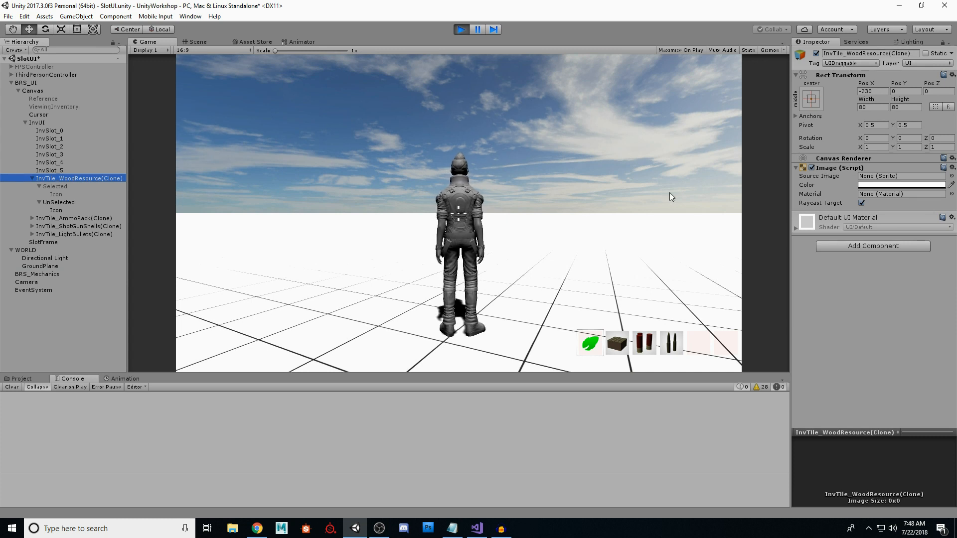
{"action": "left_click", "coordinate": [63, 186]}
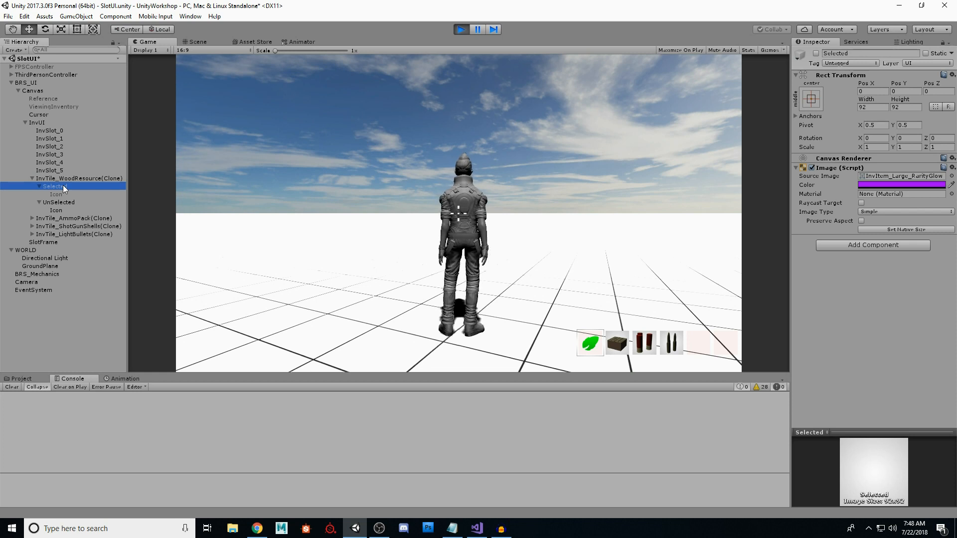
{"action": "left_click", "coordinate": [62, 195]}
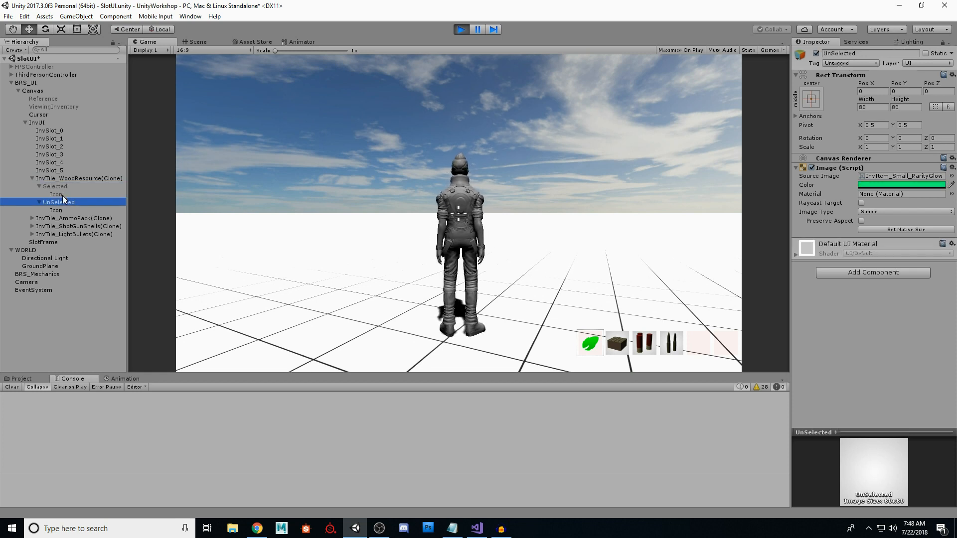
{"action": "left_click", "coordinate": [62, 187]}
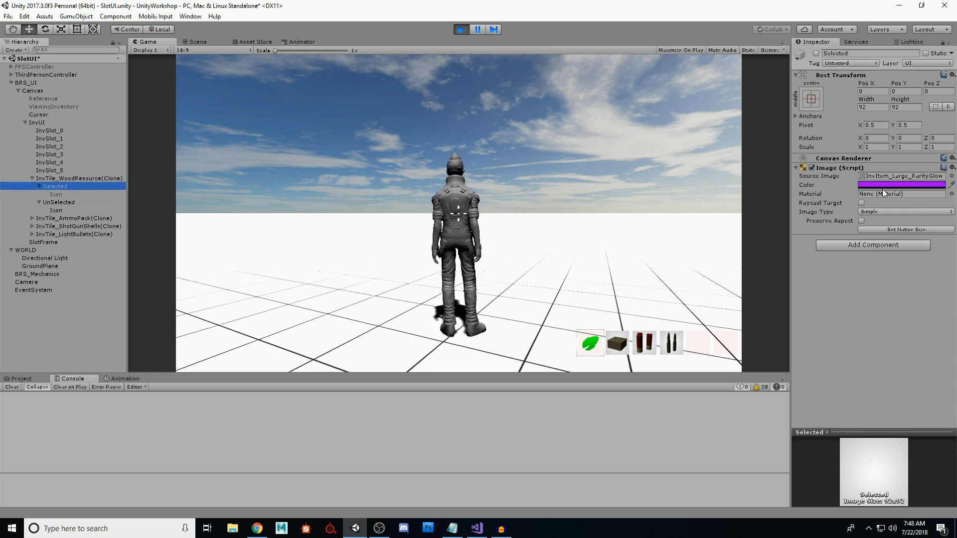
{"action": "left_click", "coordinate": [65, 203]}
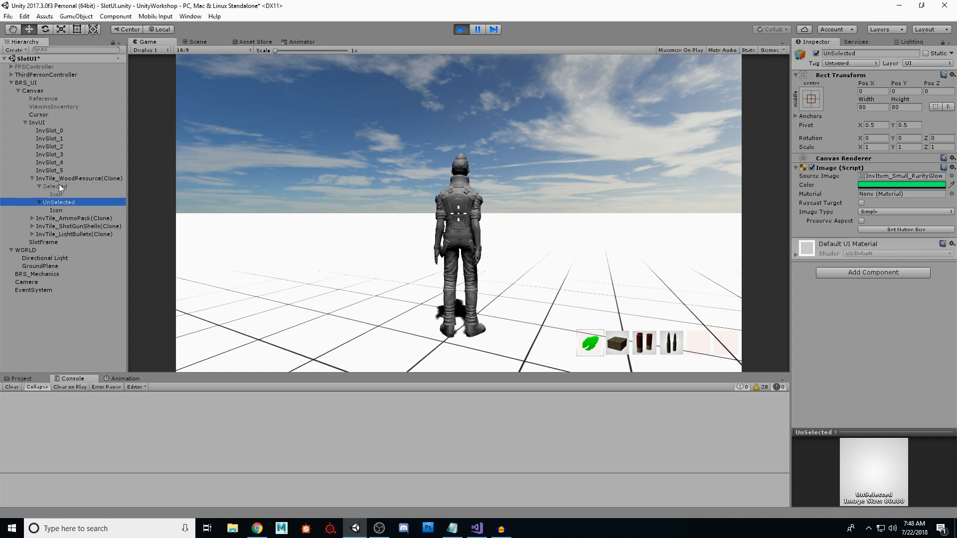
Step: Compare the Icon images under the wood tile's Selected and UnSelected objects, including their two parent objects
{"action": "left_click", "coordinate": [57, 195]}
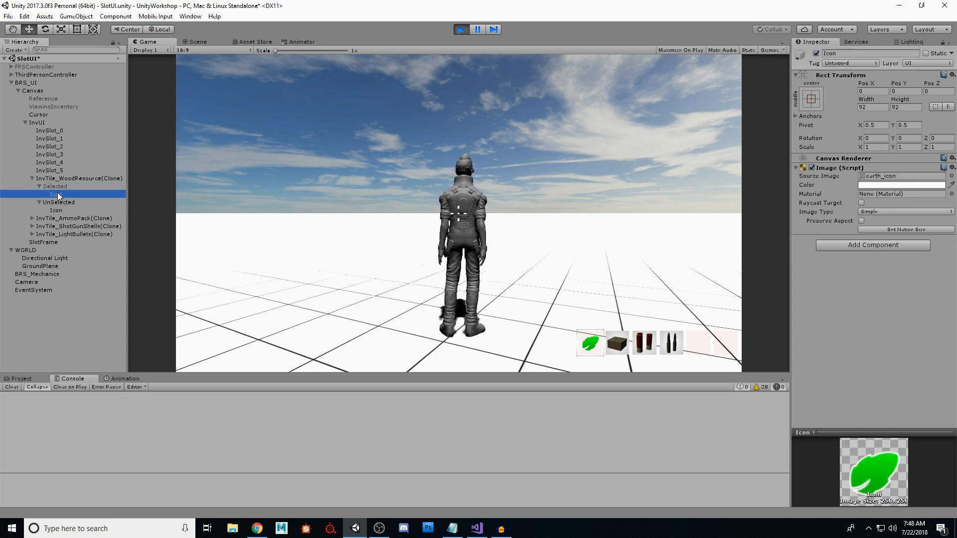
{"action": "left_click", "coordinate": [59, 209]}
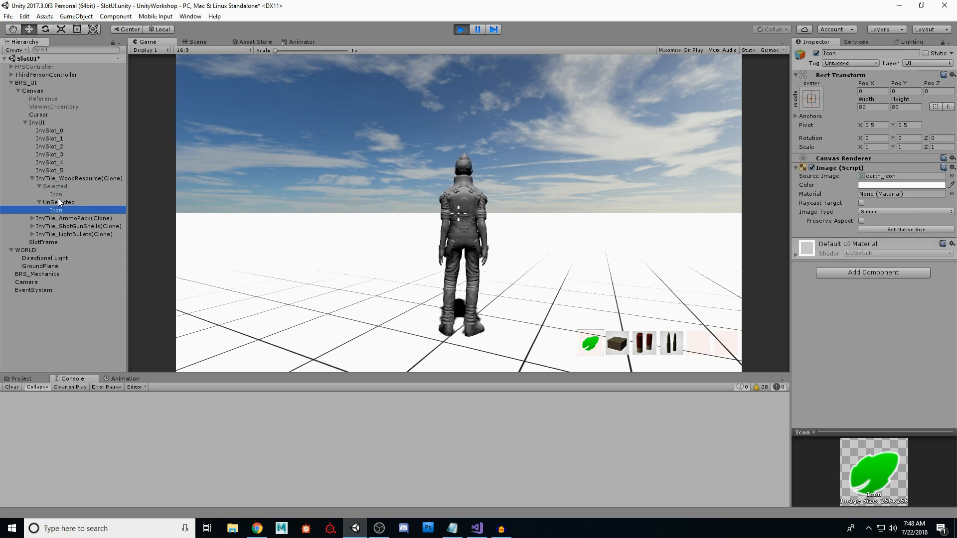
{"action": "left_click", "coordinate": [61, 194]}
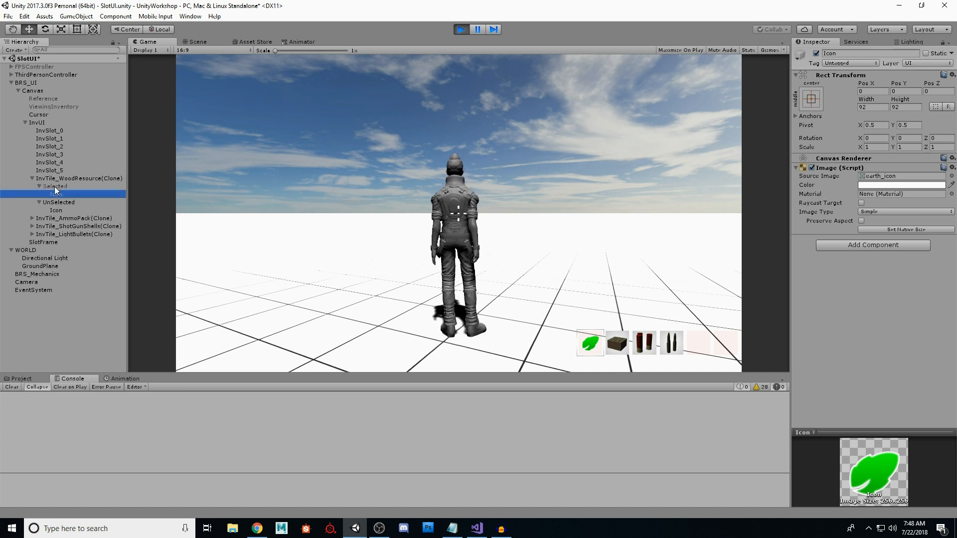
{"action": "left_click", "coordinate": [55, 186]}
{"action": "left_click", "coordinate": [65, 203]}
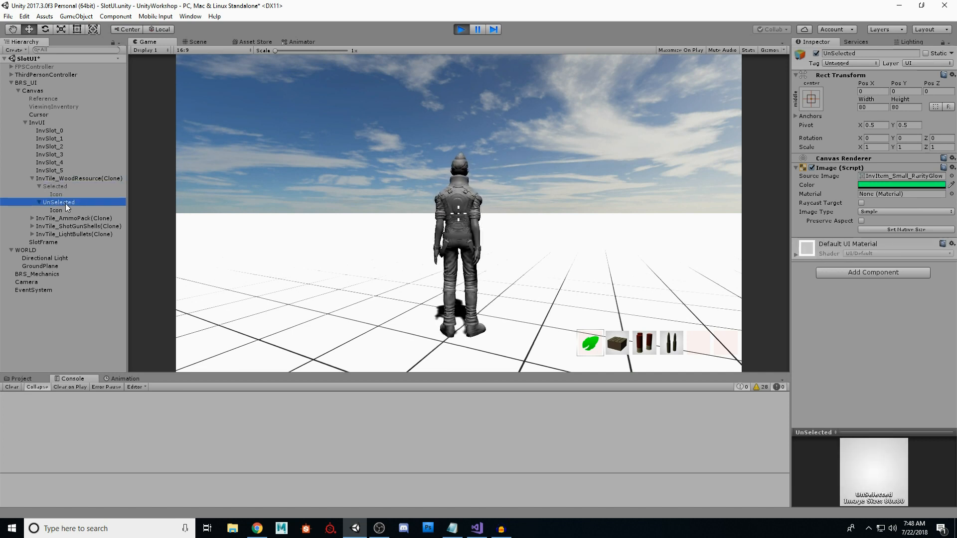
Step: Inspect the wood tile's root object against SlotFrame, and check the active state of its Selected and UnSelected children
{"action": "left_click", "coordinate": [72, 177]}
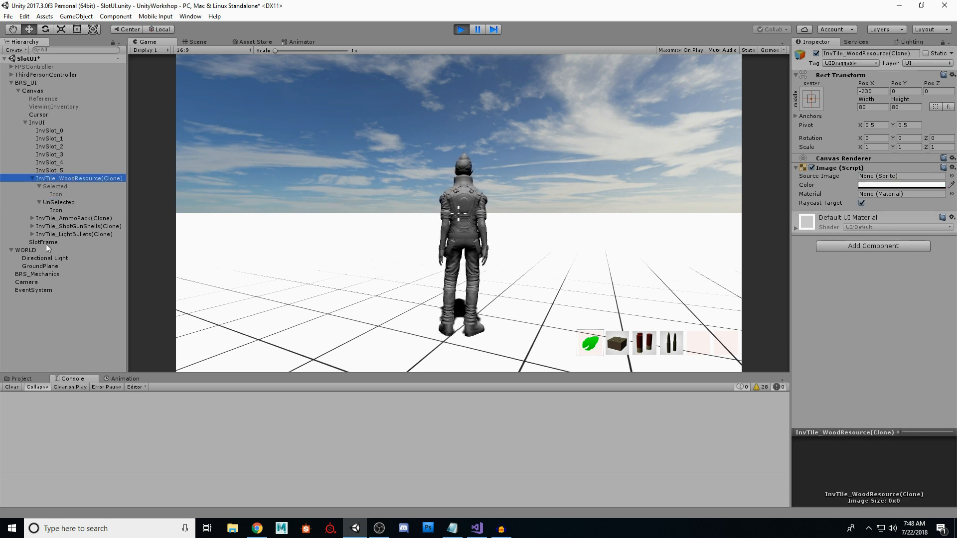
{"action": "left_click", "coordinate": [45, 243]}
{"action": "left_click", "coordinate": [71, 178]}
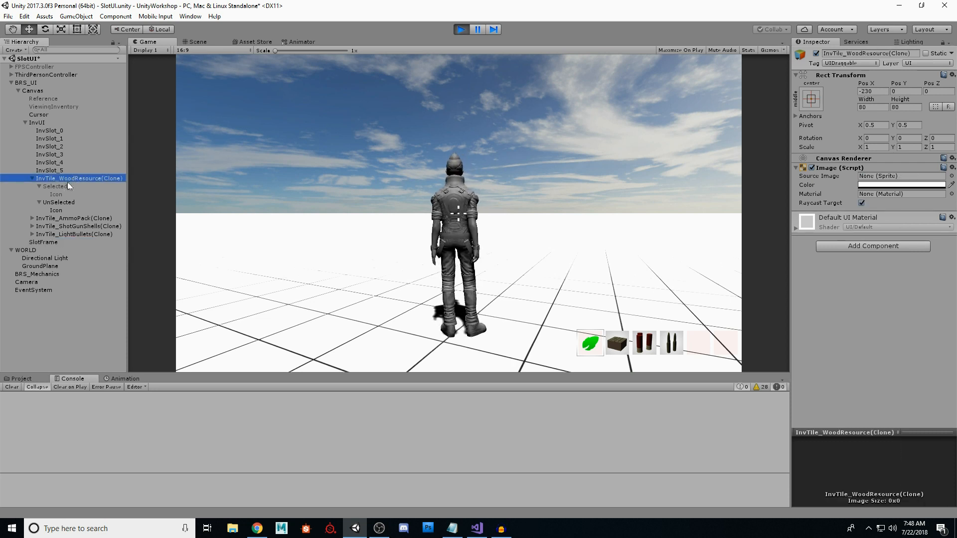
{"action": "left_click", "coordinate": [61, 187]}
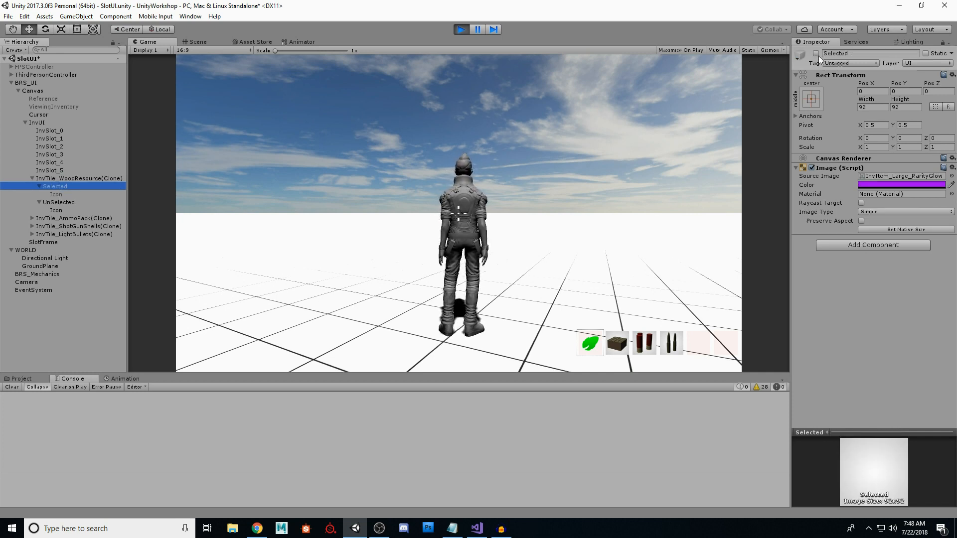
{"action": "left_click", "coordinate": [66, 203]}
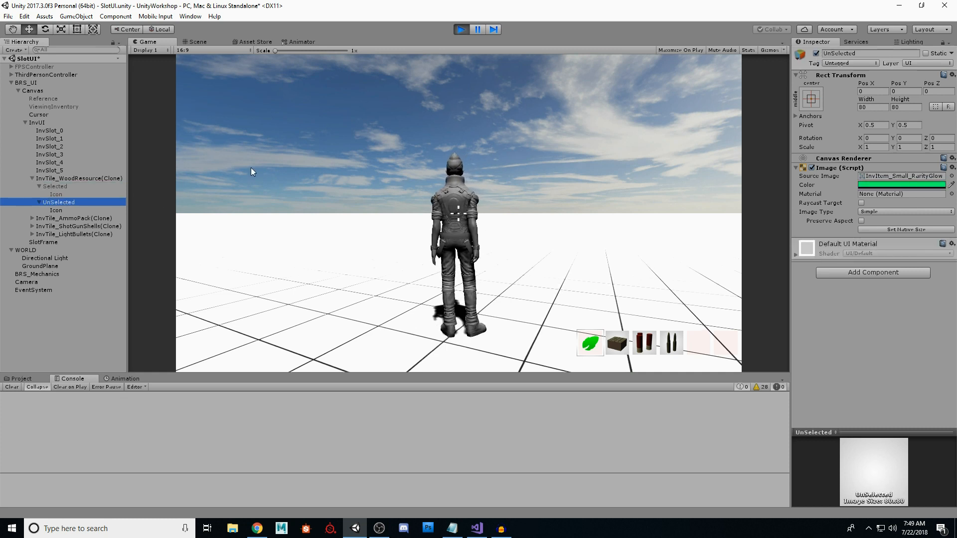
Step: Check the wood tile's Selected object and its Icon, and select inventory slot 1 in the running game
{"action": "left_click", "coordinate": [63, 187]}
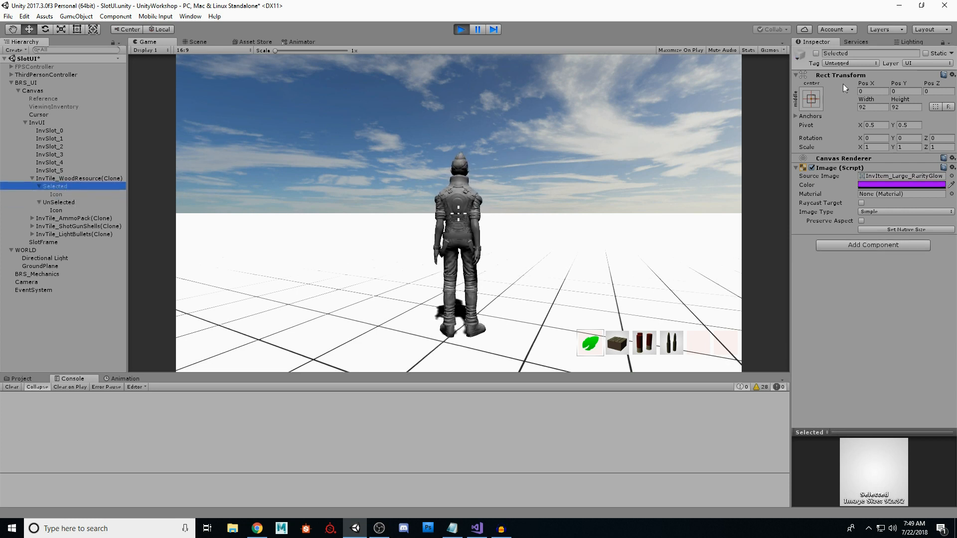
{"action": "left_click", "coordinate": [57, 194]}
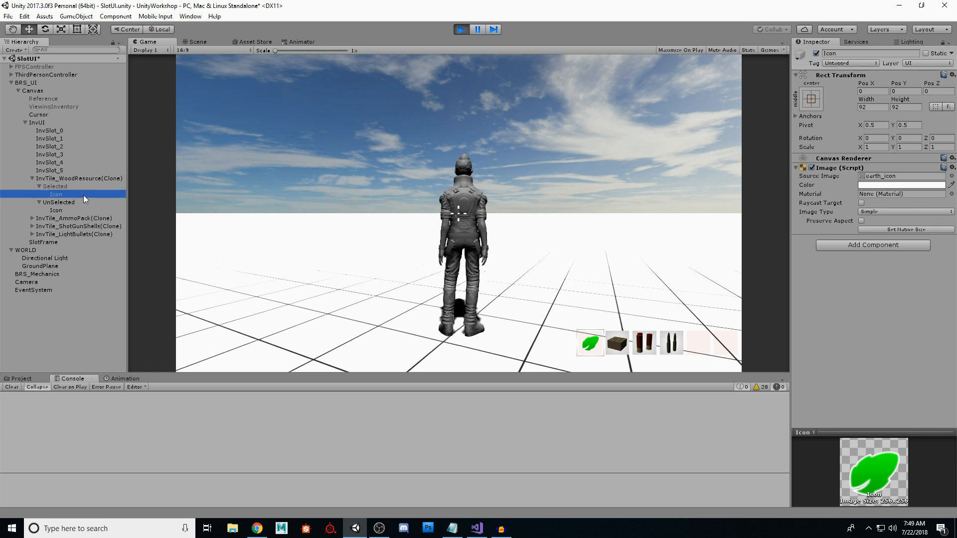
{"action": "left_click", "coordinate": [264, 196]}
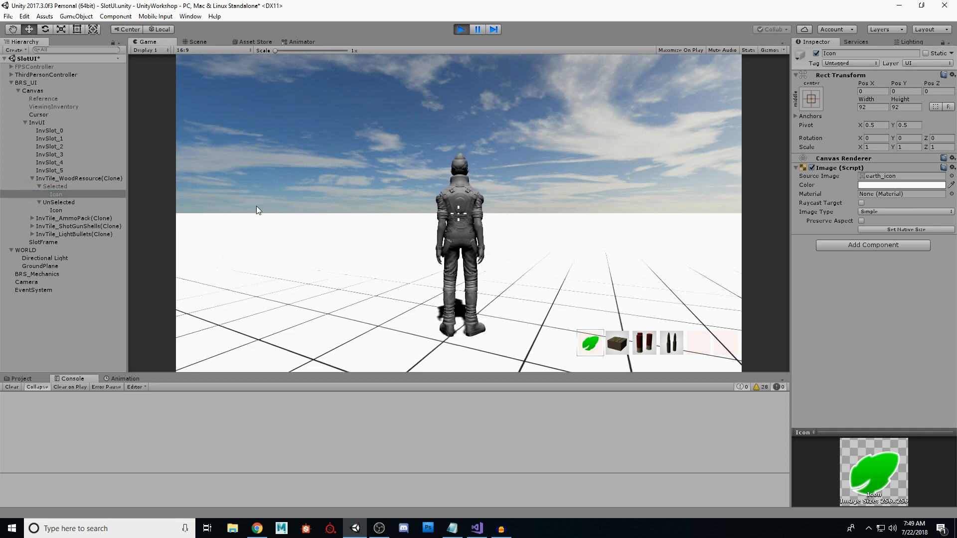
{"action": "key", "text": "1"}
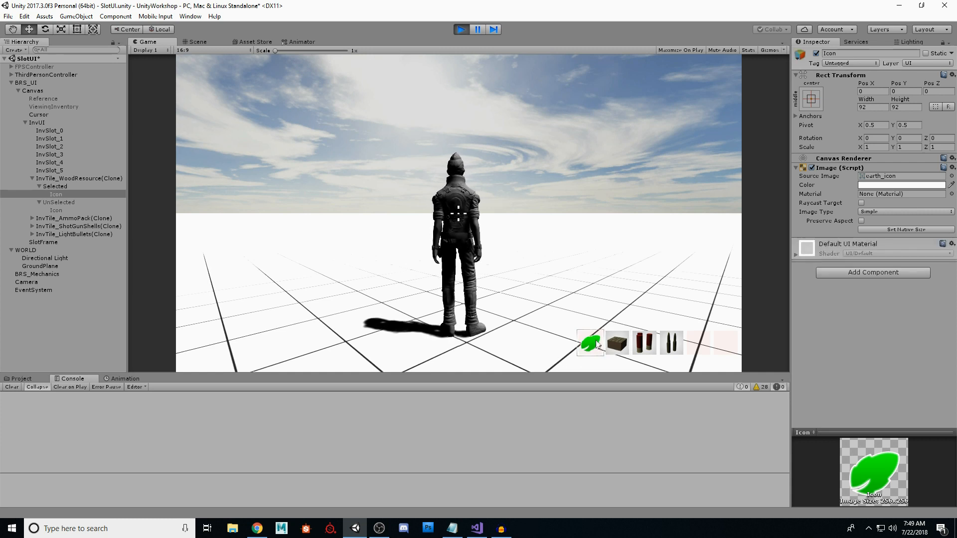
Step: Examine how slot selection changes the active state of the wood tile's Selected and UnSelected objects and their icons
{"action": "left_click", "coordinate": [55, 186]}
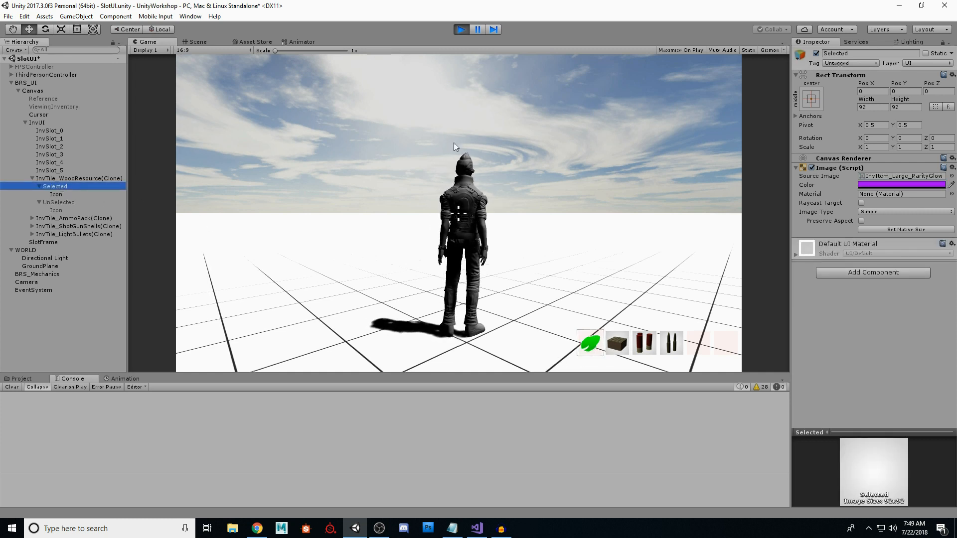
{"action": "left_click", "coordinate": [62, 195]}
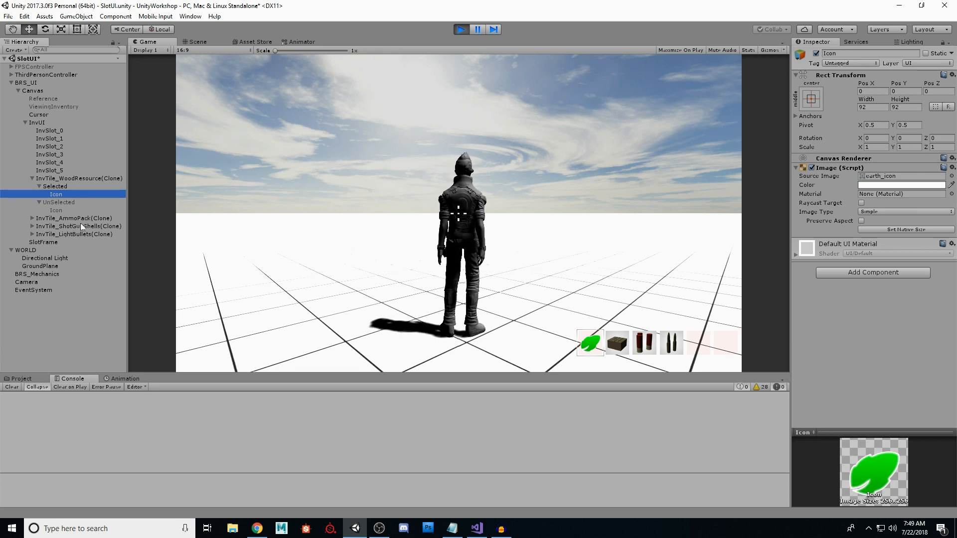
{"action": "left_click", "coordinate": [58, 202]}
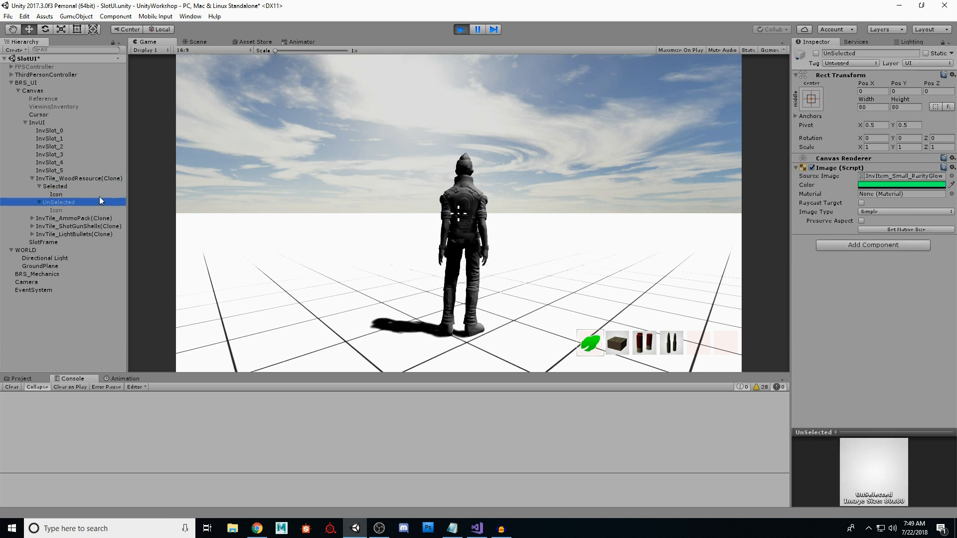
{"action": "left_click", "coordinate": [57, 210]}
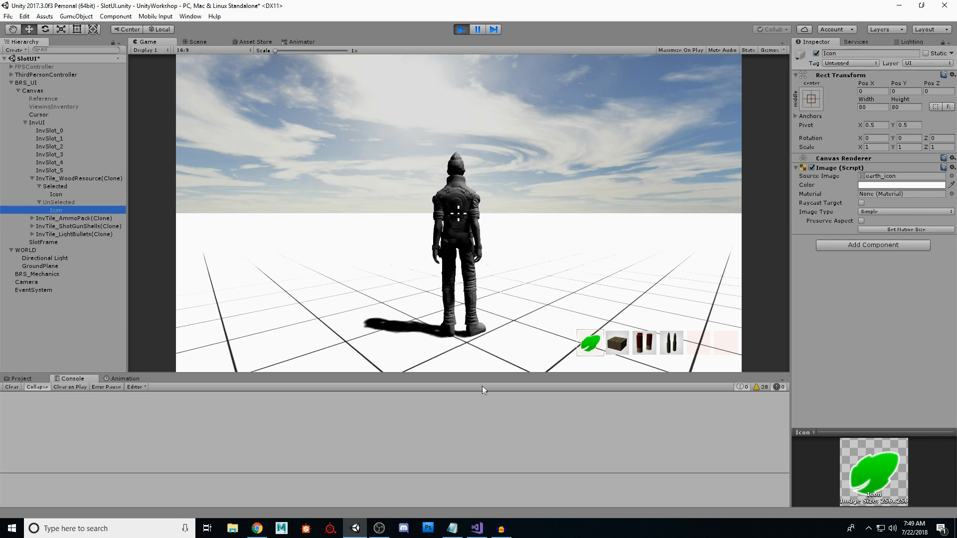
Step: Compare the width and height of the Icon under Selected with those of the Icon under UnSelected in the wood tile
{"action": "left_click", "coordinate": [61, 196]}
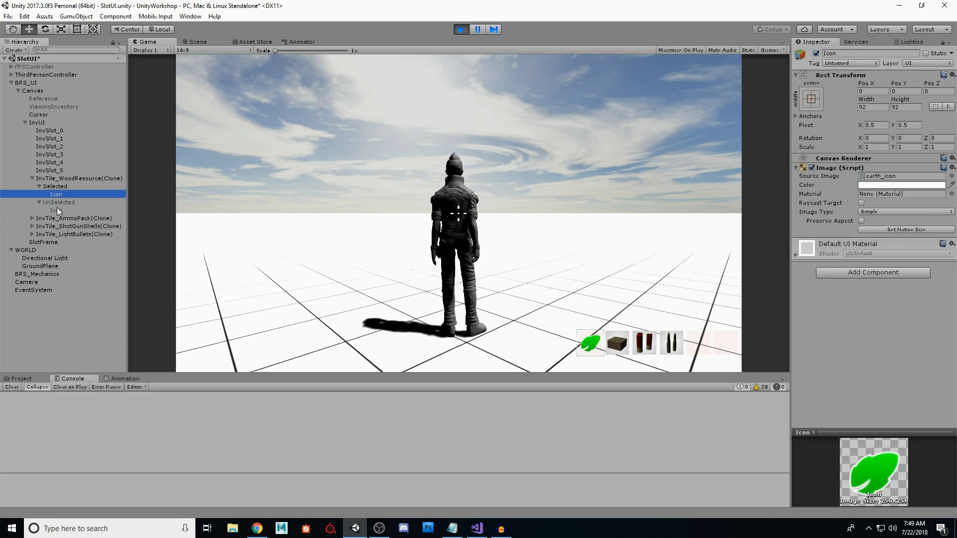
{"action": "left_click", "coordinate": [57, 208]}
{"action": "left_click", "coordinate": [56, 195]}
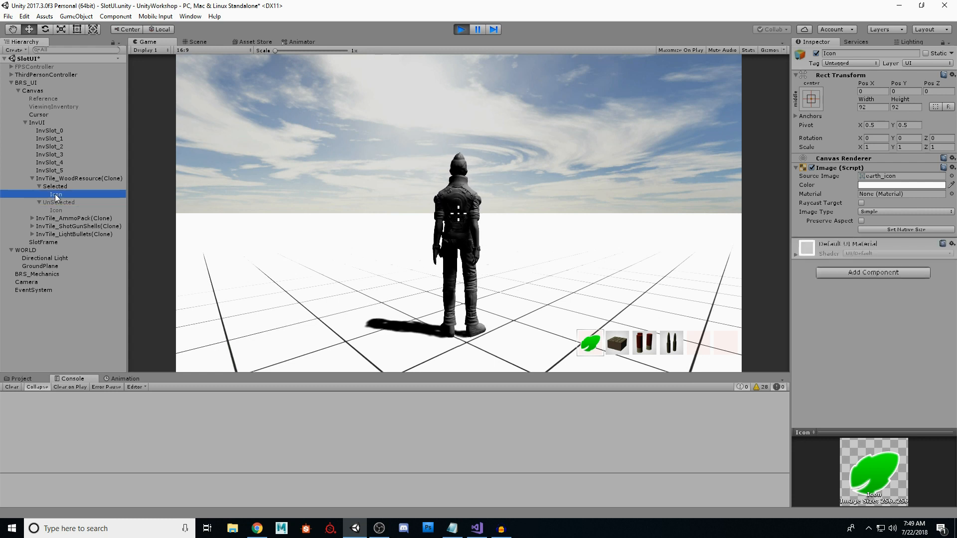
{"action": "left_click", "coordinate": [60, 210]}
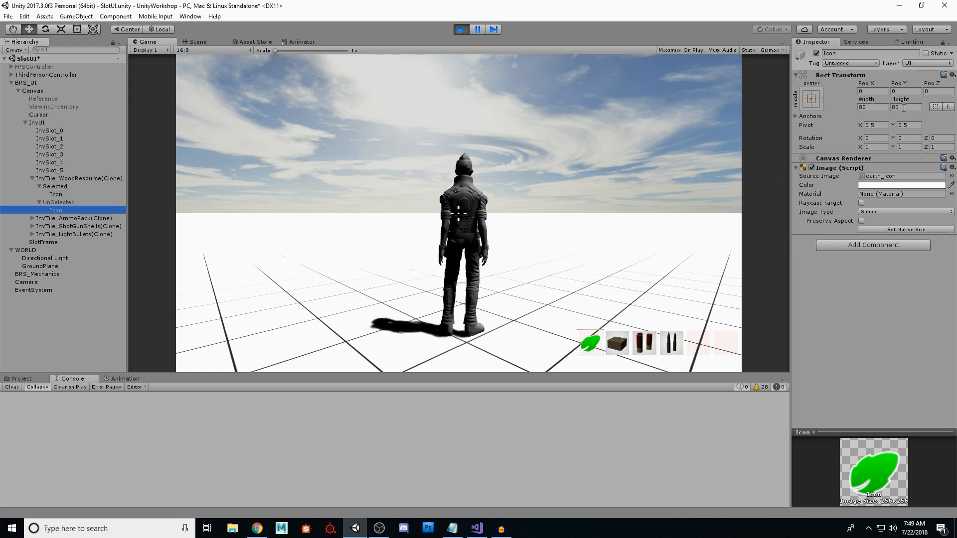
{"action": "left_click", "coordinate": [61, 195]}
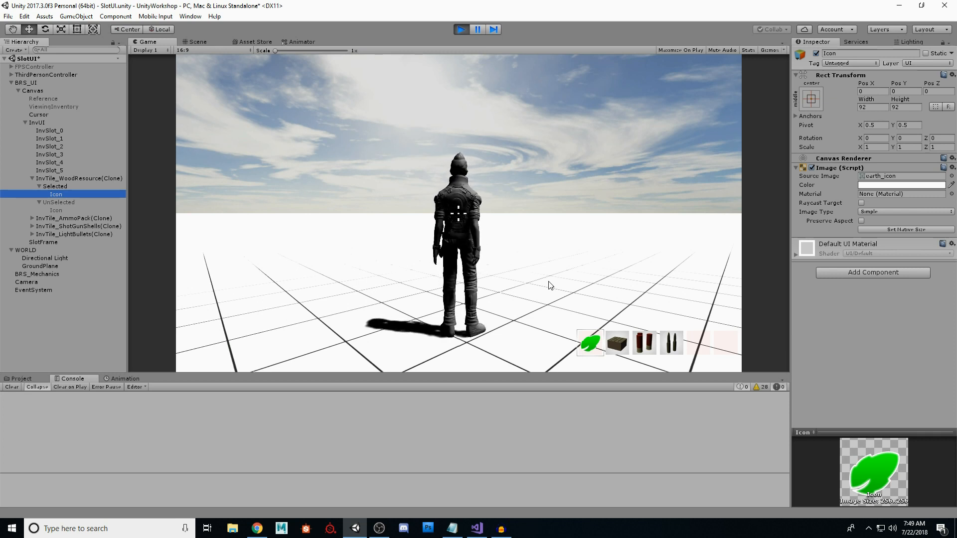
Step: Compare the width, height and source image of the ammo pack tile's Icon under Selected with those of the Icon under UnSelected
{"action": "left_click", "coordinate": [33, 178]}
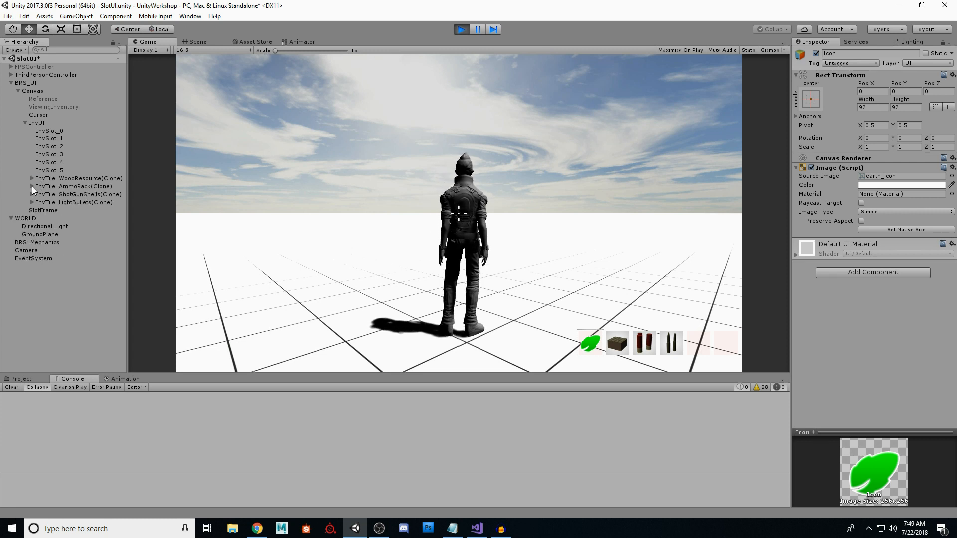
{"action": "left_click", "coordinate": [33, 186]}
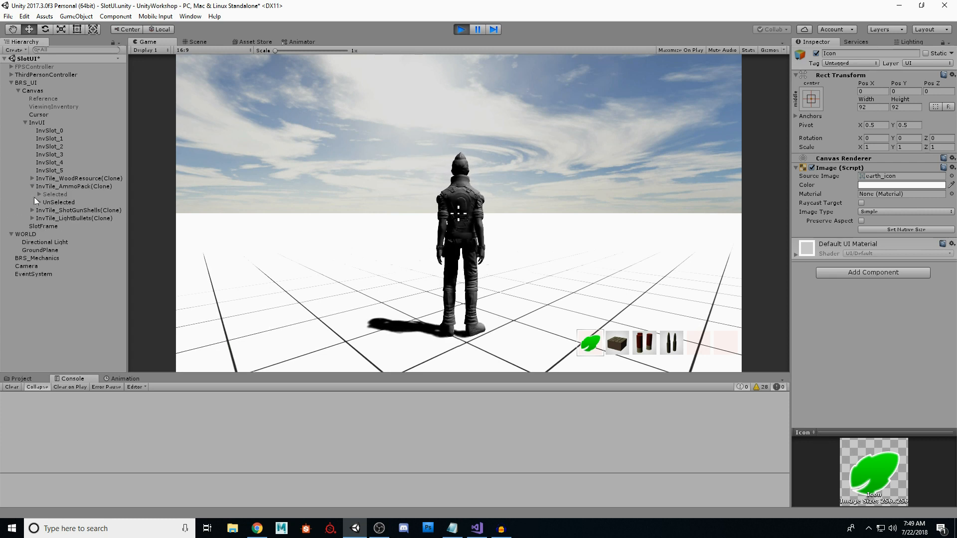
{"action": "left_click", "coordinate": [39, 194]}
{"action": "left_click", "coordinate": [39, 210]}
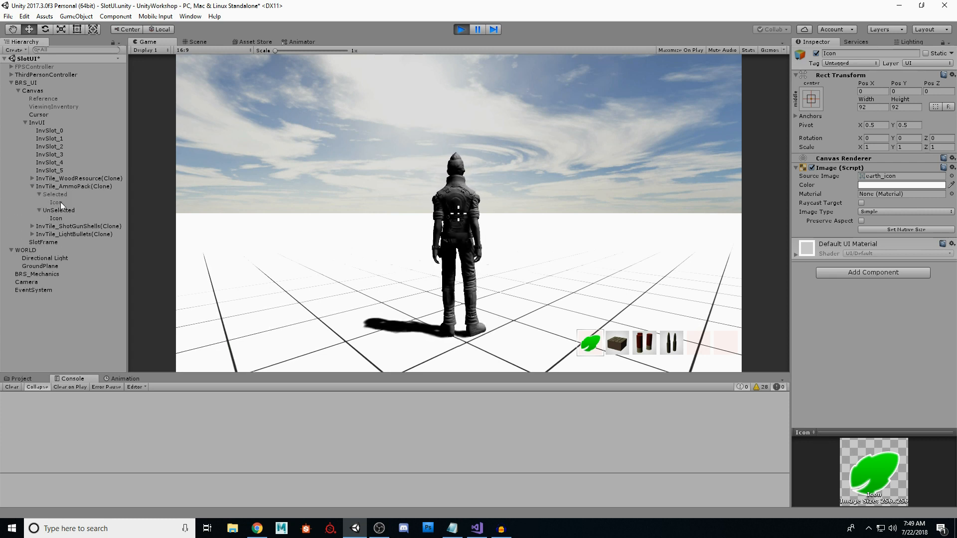
{"action": "left_click", "coordinate": [56, 203]}
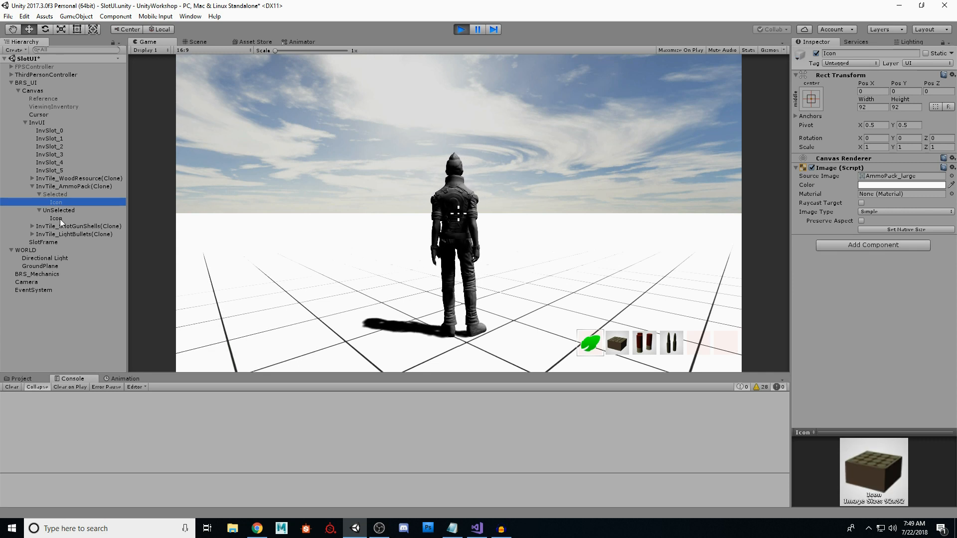
{"action": "left_click", "coordinate": [60, 219]}
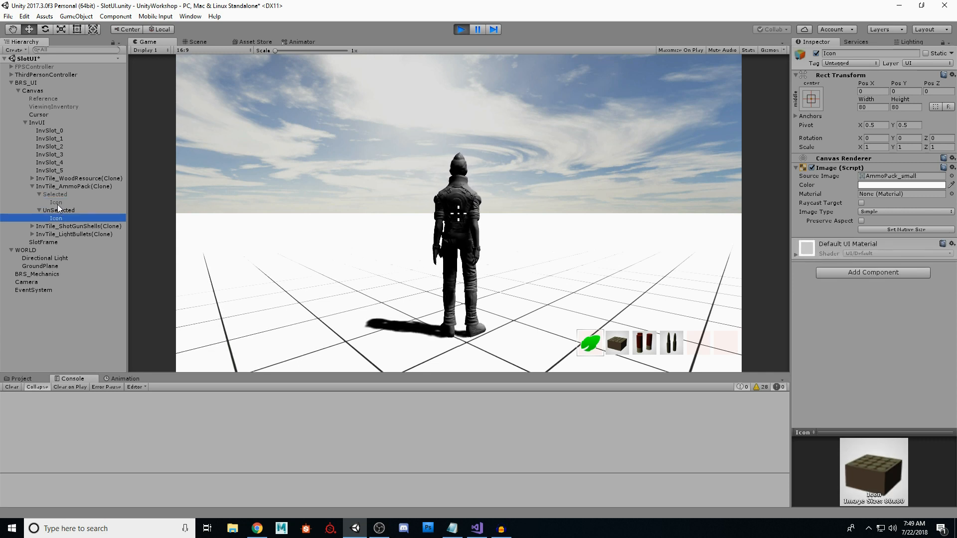
{"action": "left_click", "coordinate": [58, 204]}
{"action": "left_click", "coordinate": [56, 218]}
{"action": "left_click", "coordinate": [56, 203]}
{"action": "left_click", "coordinate": [56, 218]}
{"action": "left_click", "coordinate": [32, 187]}
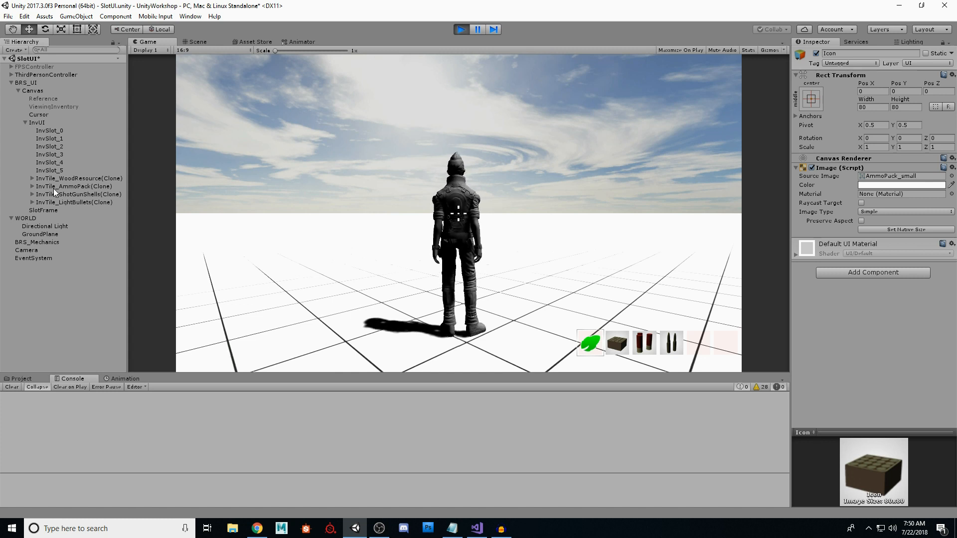
Step: Inspect the SlotFrame image, and check the shared tag and size of InvSlot_0 through InvSlot_5
{"action": "left_click", "coordinate": [42, 210]}
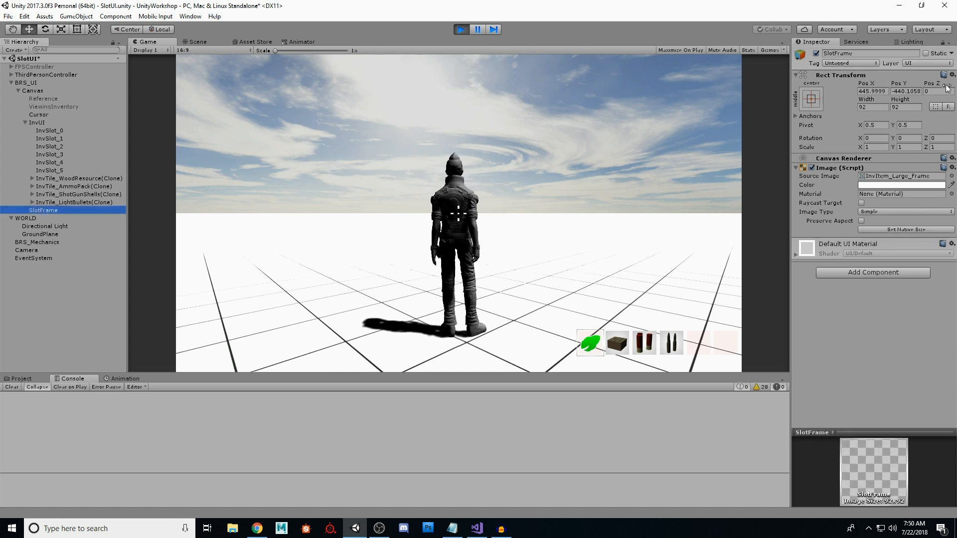
{"action": "left_click", "coordinate": [58, 130]}
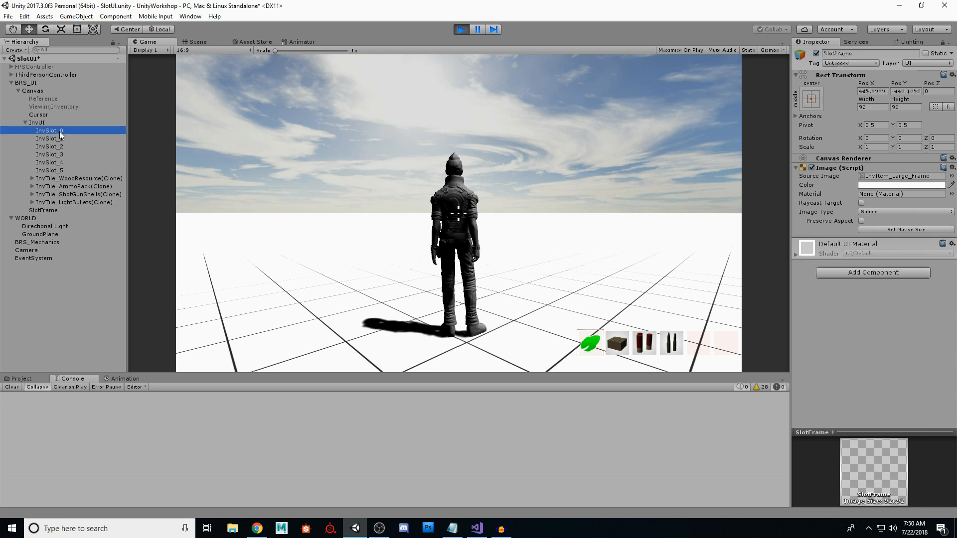
{"action": "left_click", "coordinate": [46, 171], "text": "shift"}
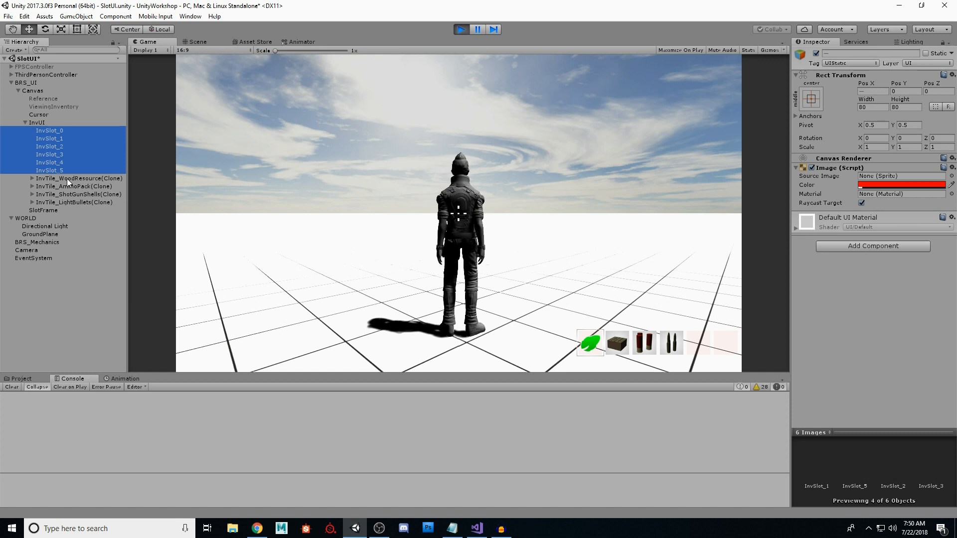
{"action": "left_click", "coordinate": [54, 137]}
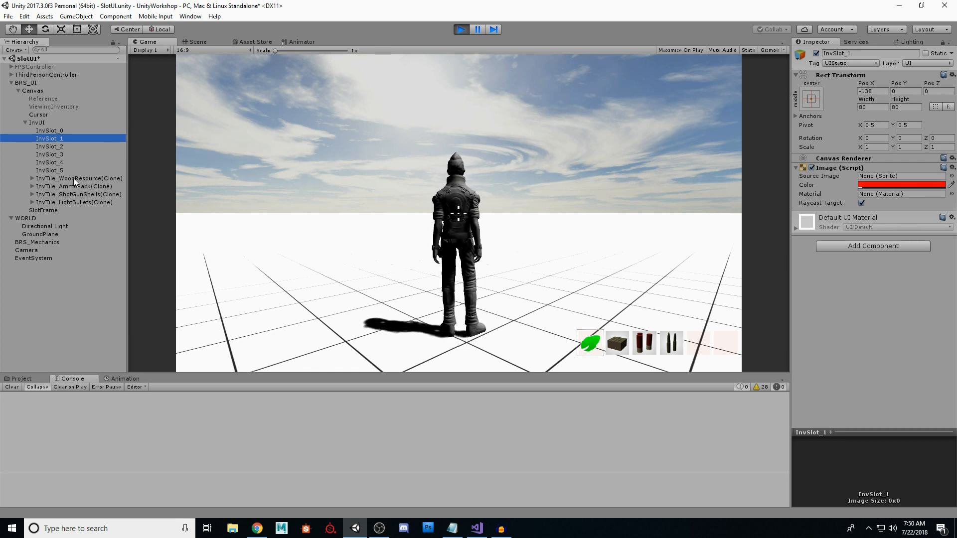
Step: Check the tag and size on the root objects of the wood, ammo pack and shotgun shells tiles
{"action": "left_click", "coordinate": [85, 178]}
{"action": "left_click", "coordinate": [85, 187]}
{"action": "left_click", "coordinate": [86, 195]}
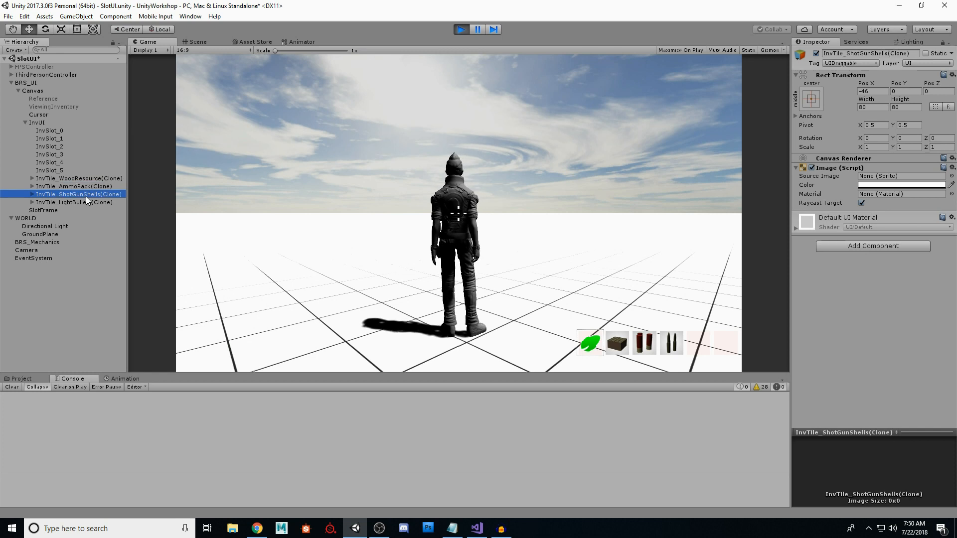
{"action": "left_click", "coordinate": [85, 186]}
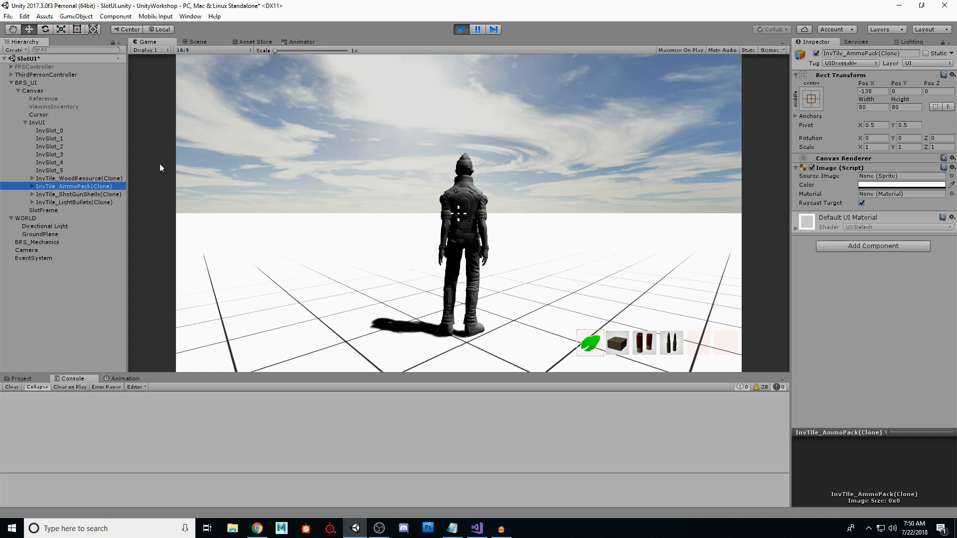
Step: Compare the ammo pack tile's Selected and UnSelected objects, and select inventory slot 2 in the running game
{"action": "left_click", "coordinate": [32, 186]}
{"action": "left_click", "coordinate": [59, 194]}
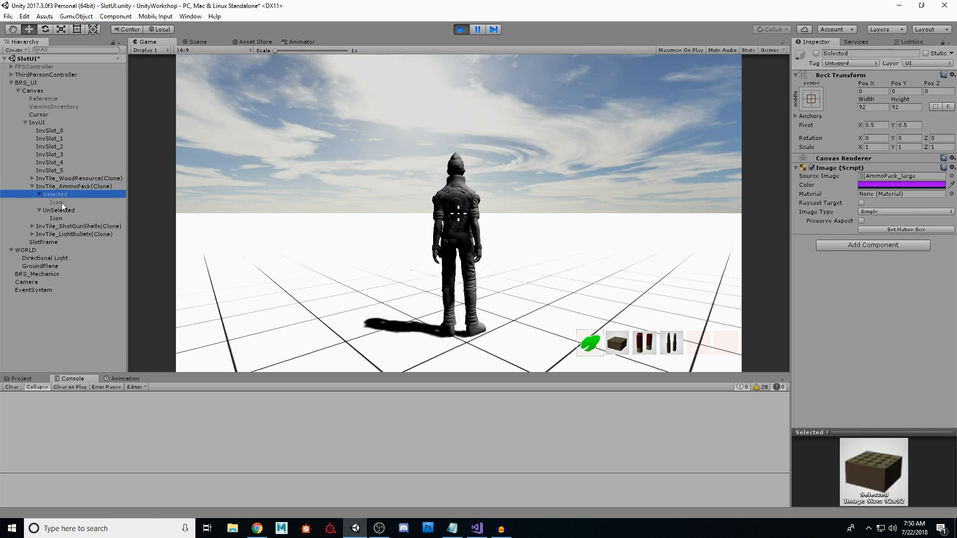
{"action": "left_click", "coordinate": [59, 211]}
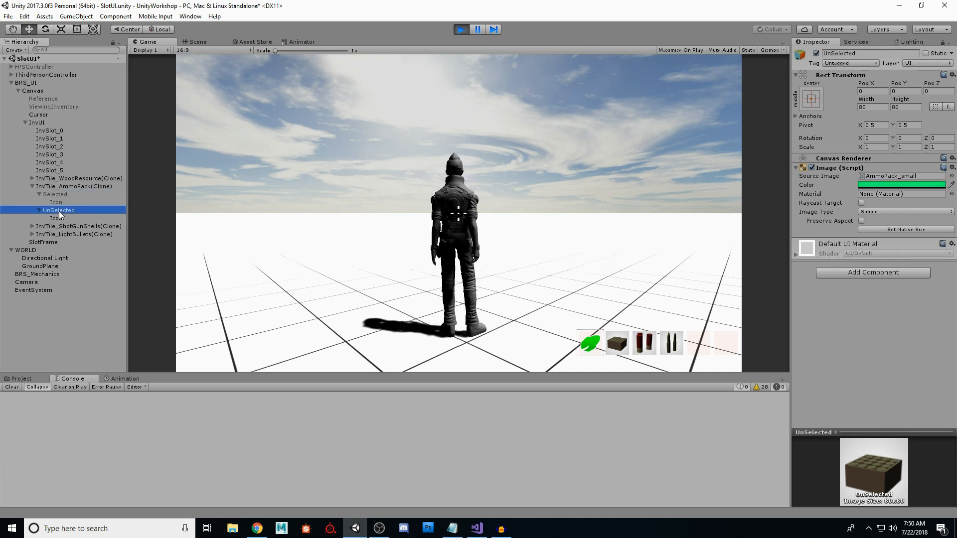
{"action": "left_click", "coordinate": [32, 187]}
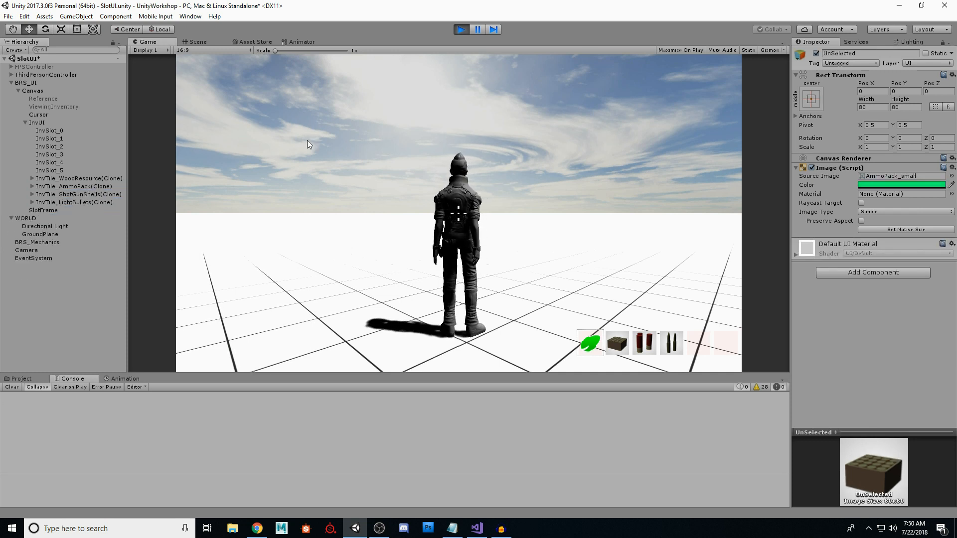
{"action": "scroll", "coordinate": [322, 152], "scroll_direction": "down", "scroll_amount": 1}
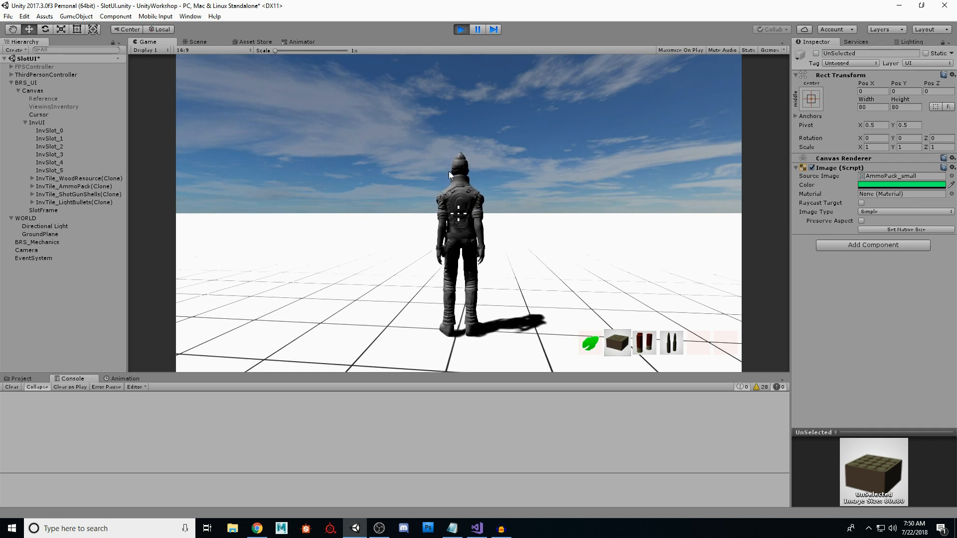
Step: Stop play mode and switch to Visual Studio, locating the Update function in BRS_InventoryManager.cs
{"action": "left_click", "coordinate": [461, 29]}
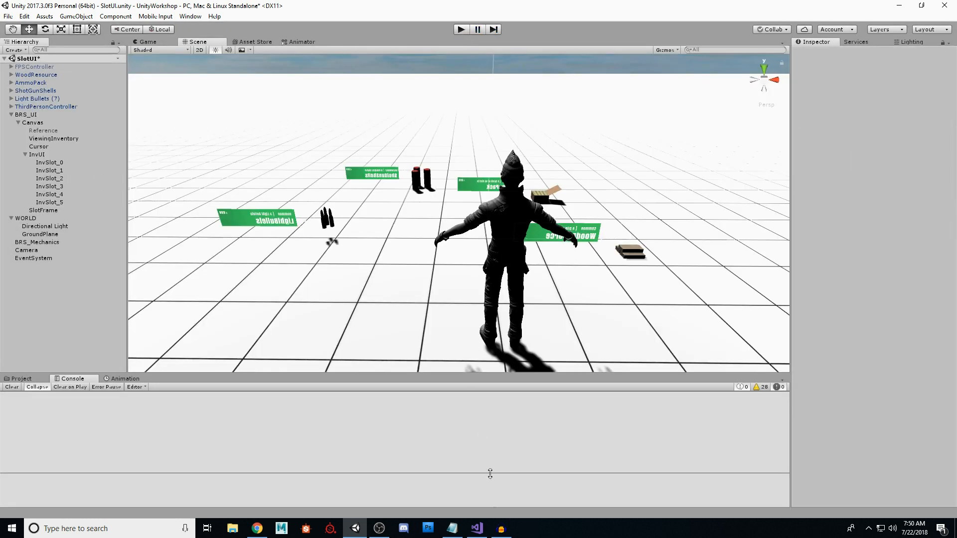
{"action": "left_click", "coordinate": [477, 529]}
{"action": "left_click", "coordinate": [438, 200]}
{"action": "scroll", "coordinate": [398, 249], "scroll_direction": "up", "scroll_amount": 20}
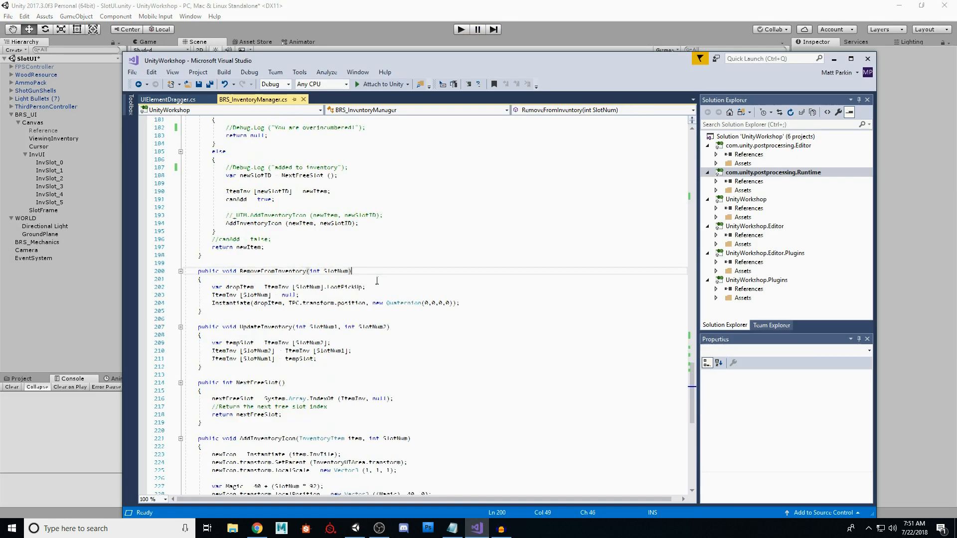
{"action": "scroll", "coordinate": [376, 291], "scroll_direction": "up", "scroll_amount": 20}
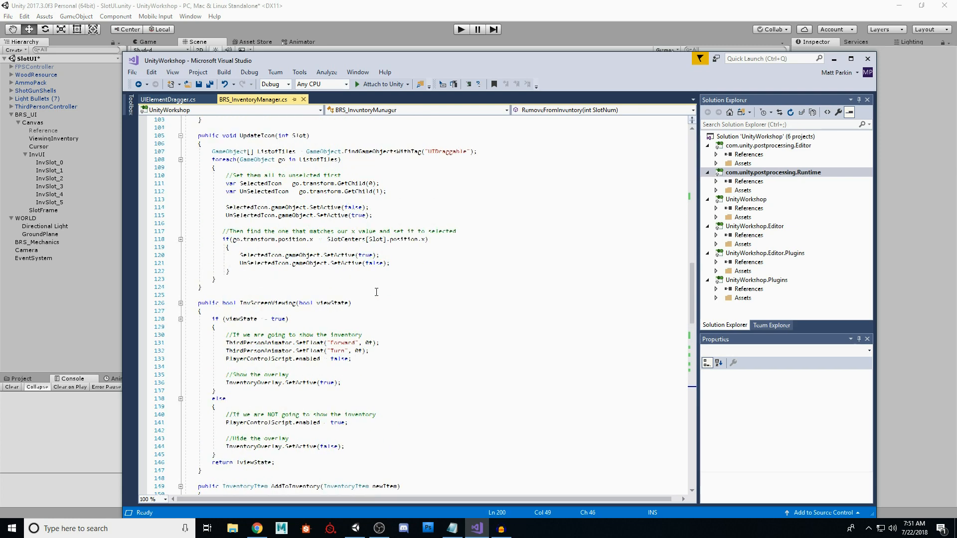
{"action": "scroll", "coordinate": [376, 296], "scroll_direction": "down", "scroll_amount": 2}
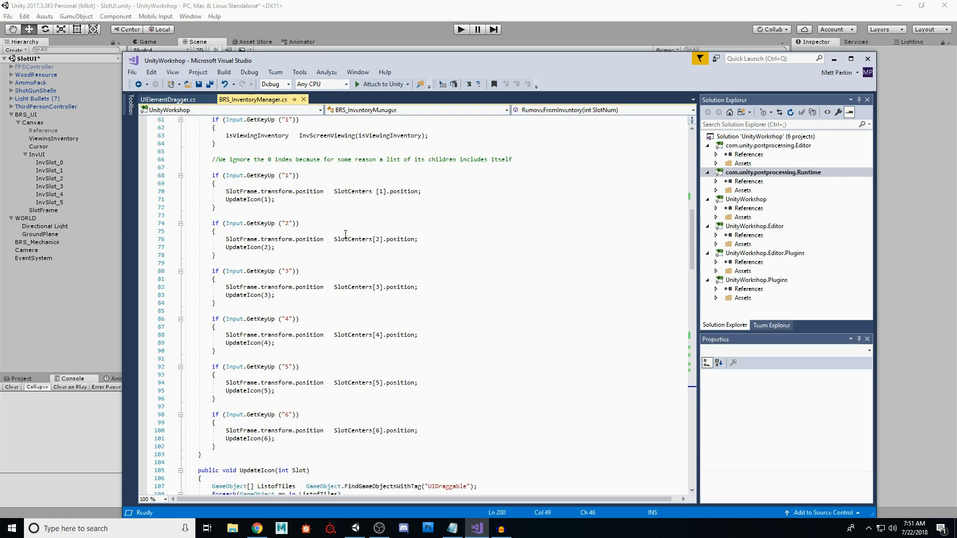
{"action": "scroll", "coordinate": [345, 234], "scroll_direction": "up", "scroll_amount": 2}
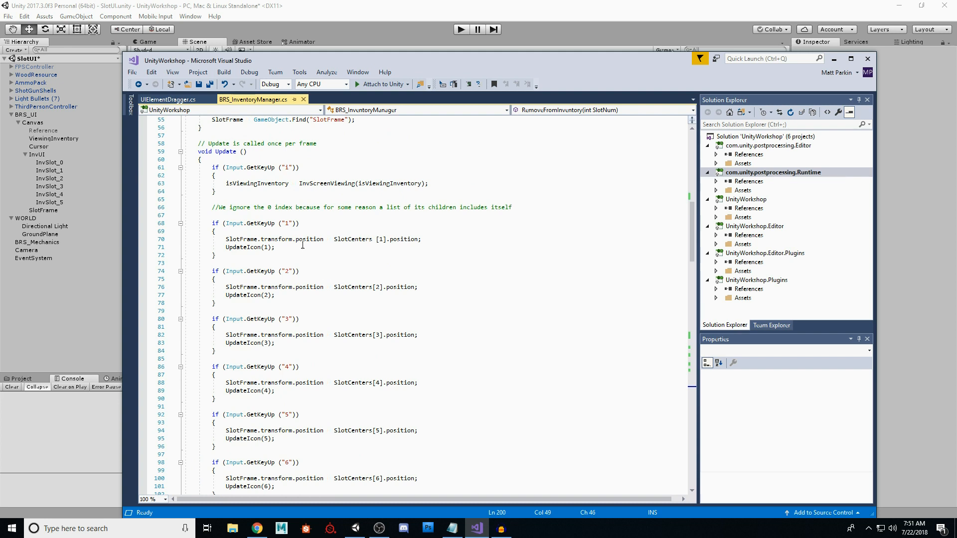
Step: Examine the number-key checks in Update that move SlotFrame to the SlotCenters positions and call UpdateIcon
{"action": "double_click", "coordinate": [288, 224]}
{"action": "left_click", "coordinate": [505, 301]}
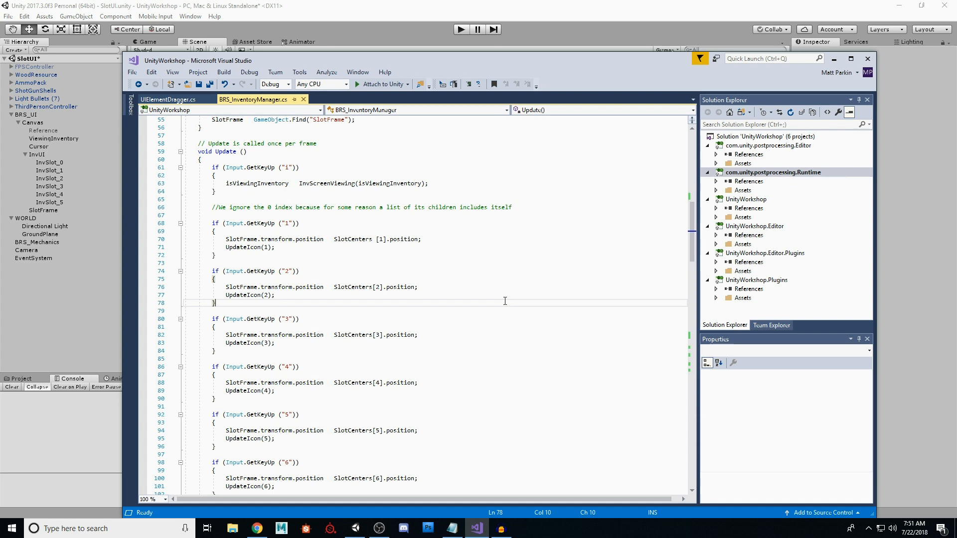
{"action": "left_click", "coordinate": [448, 239]}
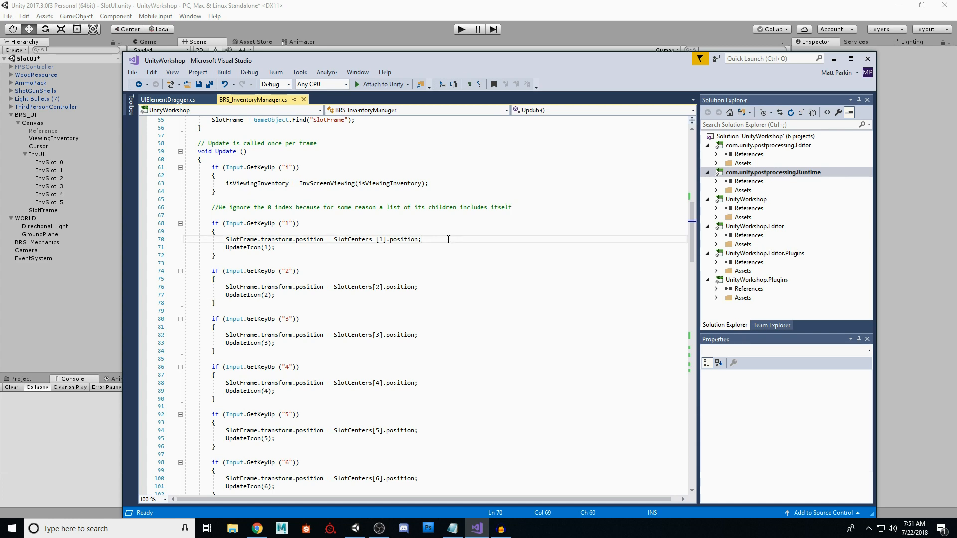
{"action": "scroll", "coordinate": [465, 300], "scroll_direction": "down", "scroll_amount": 2}
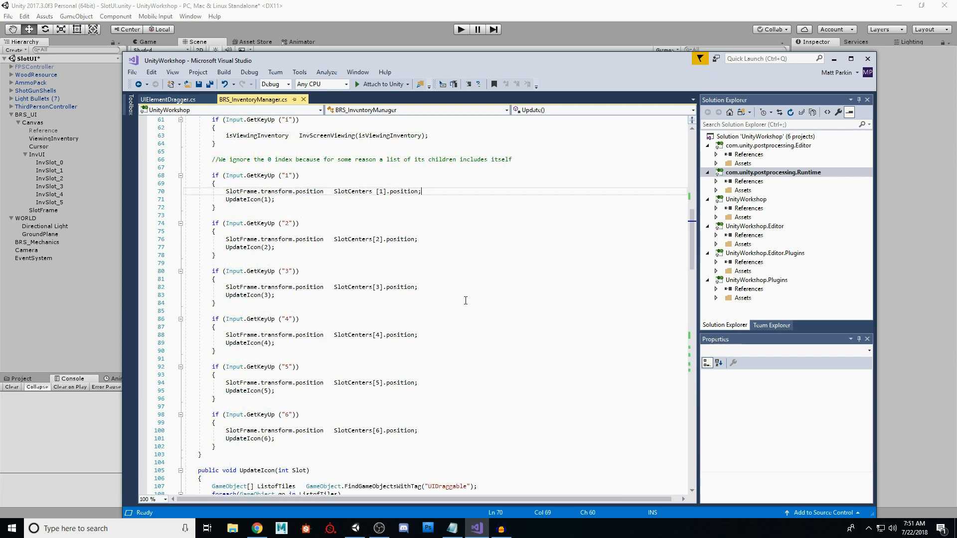
{"action": "scroll", "coordinate": [466, 300], "scroll_direction": "up", "scroll_amount": 1}
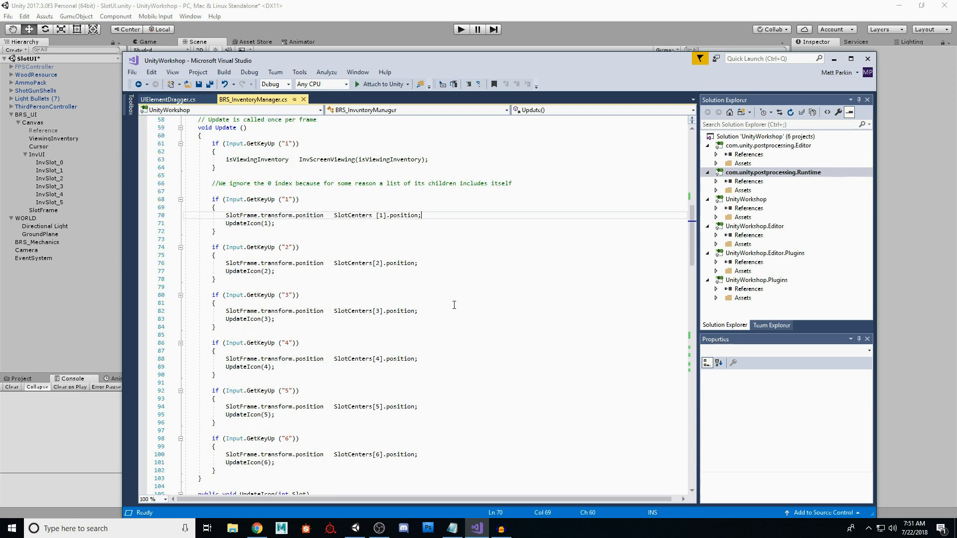
Step: Find the private GameObject SlotFrame declaration in the BRS_InventoryManager class and highlight it
{"action": "scroll", "coordinate": [495, 320], "scroll_direction": "up", "scroll_amount": 5}
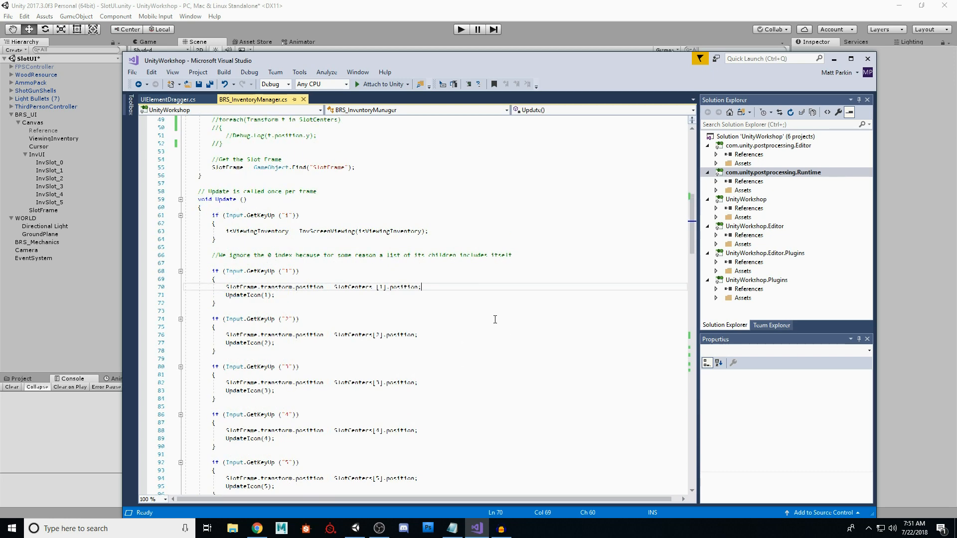
{"action": "scroll", "coordinate": [466, 317], "scroll_direction": "up", "scroll_amount": 13}
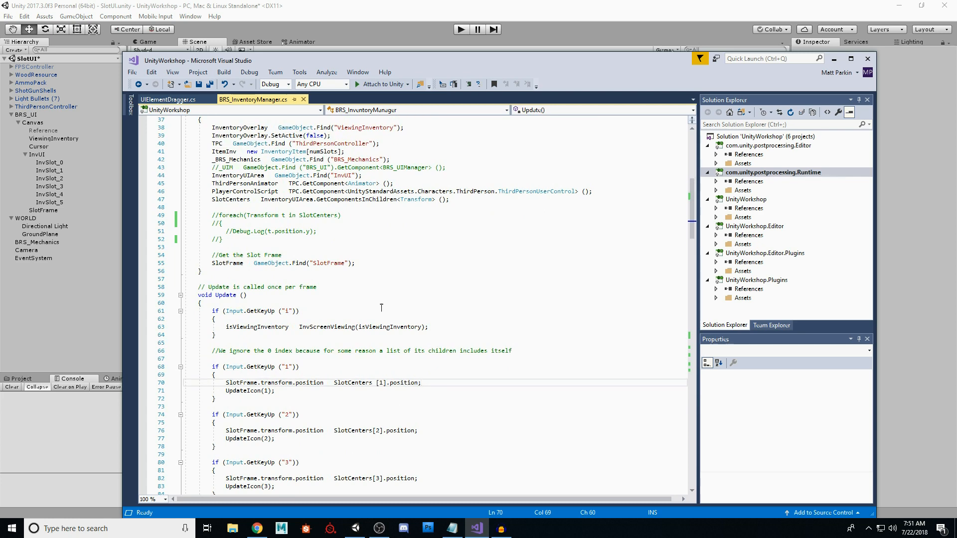
{"action": "scroll", "coordinate": [294, 261], "scroll_direction": "down", "scroll_amount": 1}
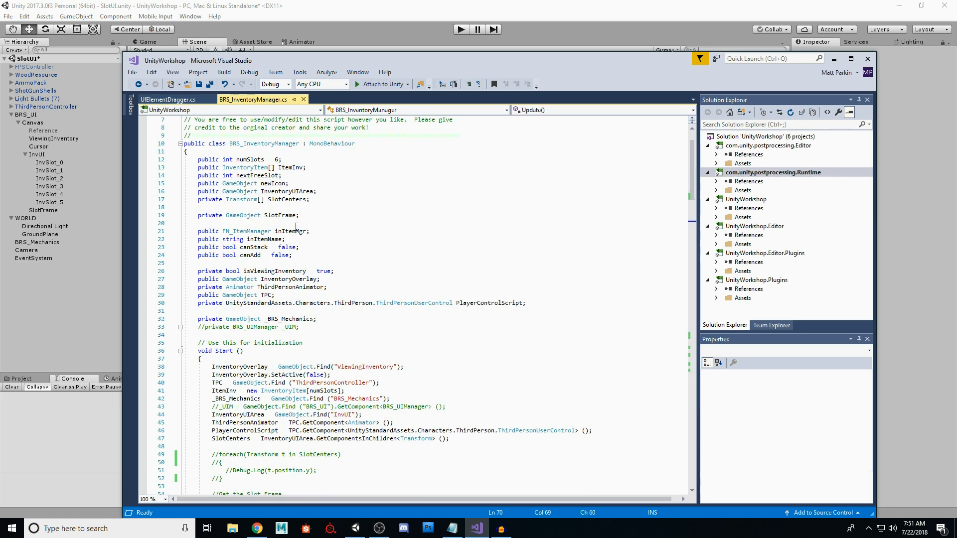
{"action": "left_click_drag", "start_coordinate": [299, 216], "coordinate": [198, 215]}
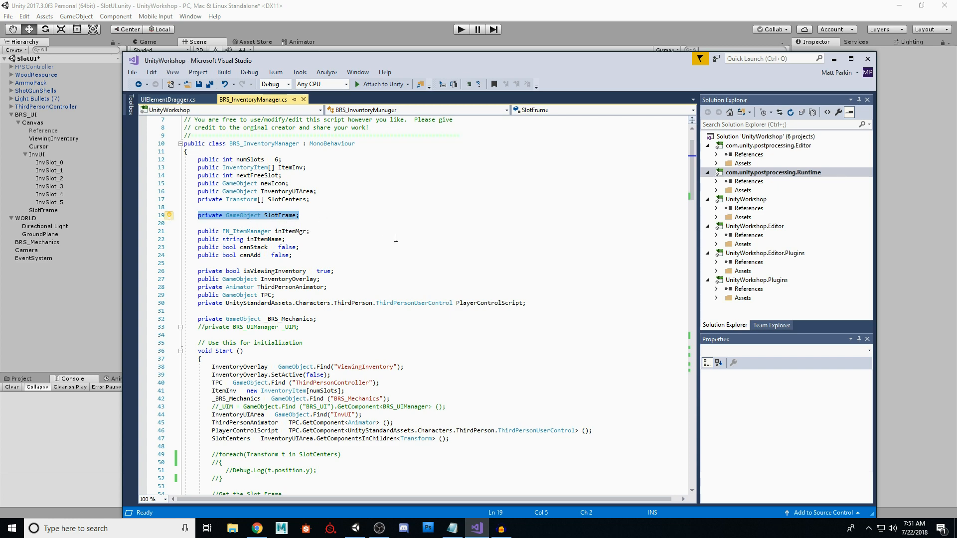
Step: Examine the line in Start that assigns SlotFrame using GameObject.Find with the name "SlotFrame"
{"action": "scroll", "coordinate": [395, 238], "scroll_direction": "down", "scroll_amount": 9}
{"action": "left_click", "coordinate": [361, 294]}
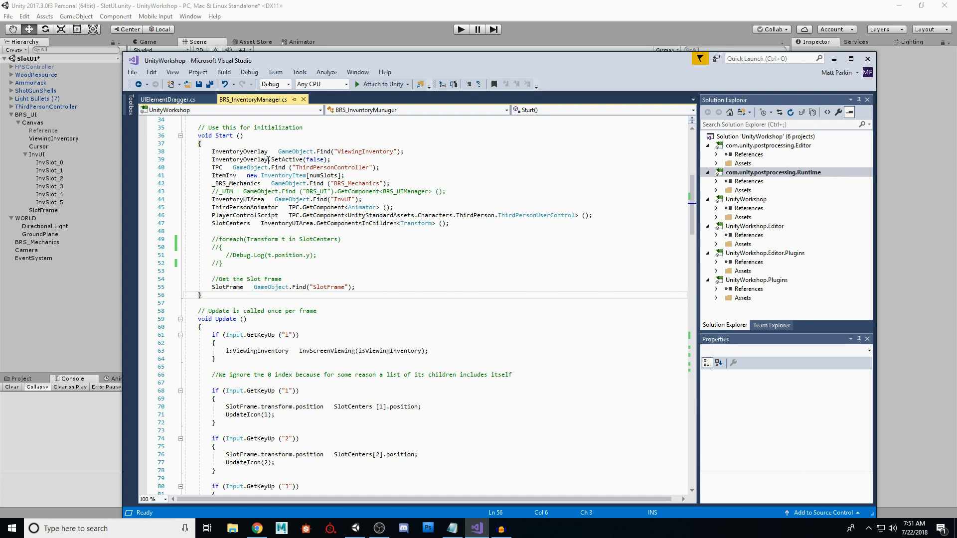
{"action": "left_click", "coordinate": [227, 287]}
{"action": "left_click", "coordinate": [322, 287]}
{"action": "double_click", "coordinate": [321, 287]}
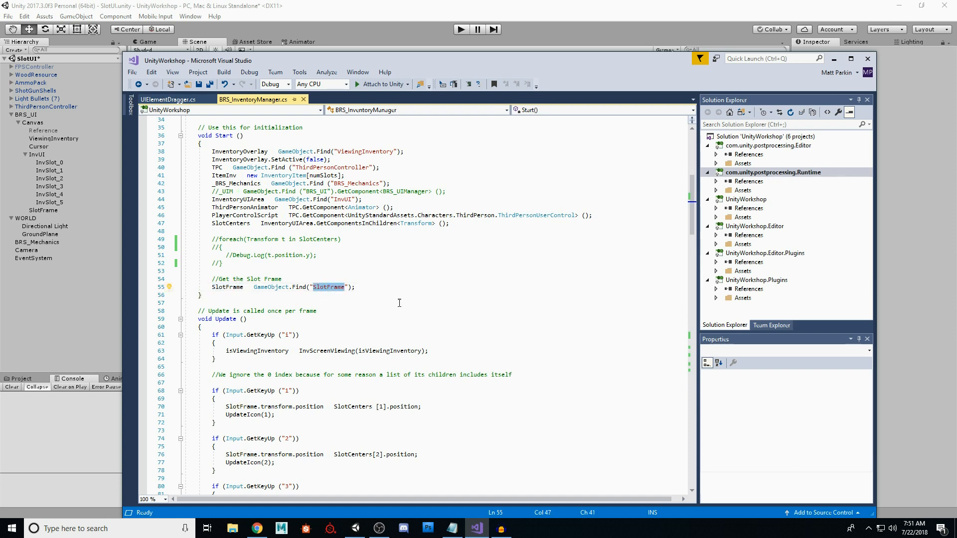
{"action": "left_click", "coordinate": [376, 289]}
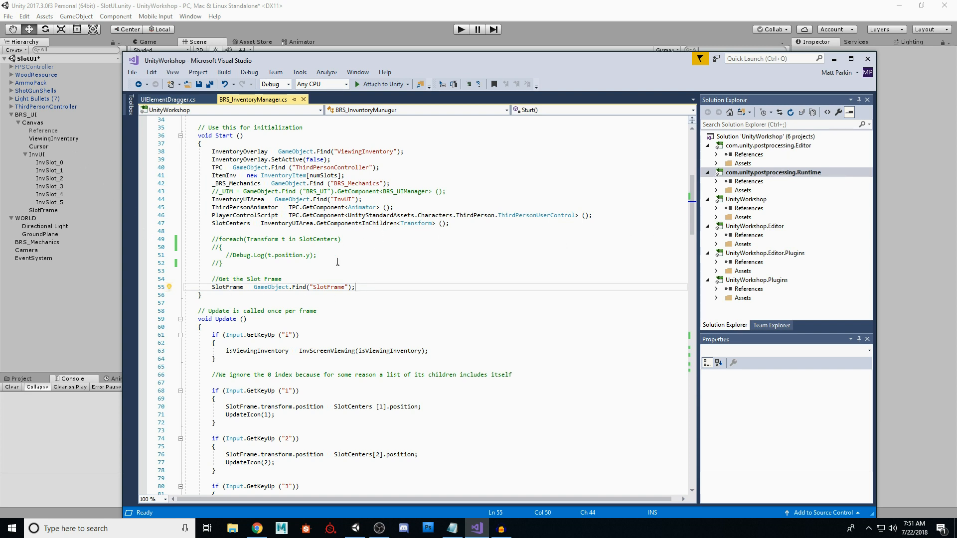
{"action": "left_click", "coordinate": [555, 263]}
Step: Review the "i" key check that toggles inventory viewing in Update, together with the number-key checks below it
{"action": "scroll", "coordinate": [398, 277], "scroll_direction": "down", "scroll_amount": 6}
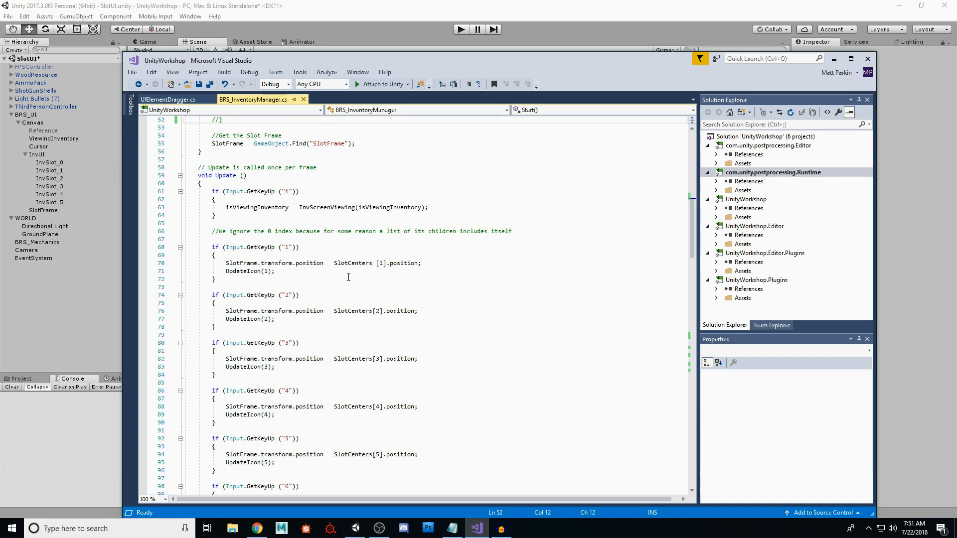
{"action": "scroll", "coordinate": [349, 277], "scroll_direction": "down", "scroll_amount": 1}
{"action": "left_click_drag", "start_coordinate": [212, 167], "coordinate": [344, 191]}
{"action": "left_click", "coordinate": [356, 166]}
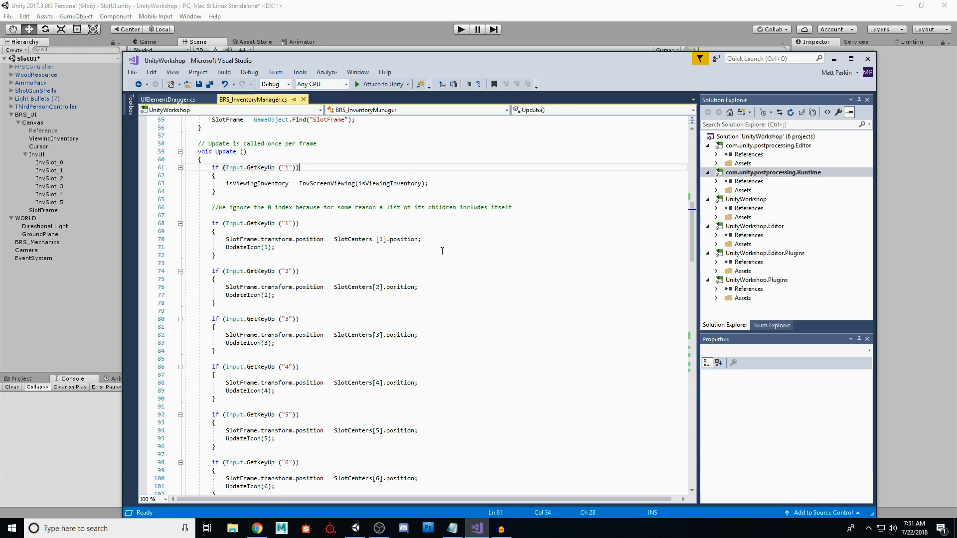
{"action": "scroll", "coordinate": [442, 250], "scroll_direction": "down", "scroll_amount": 1}
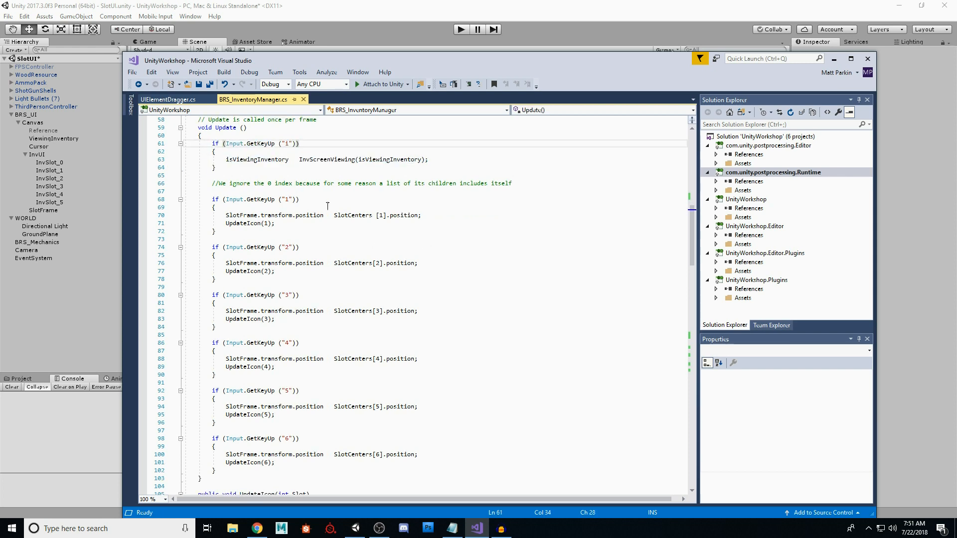
Step: Highlight the comment about ignoring the 0 index in Update and the SlotCenters assignment in Start that calls GetComponentsInChildren<Transform>
{"action": "scroll", "coordinate": [281, 205], "scroll_direction": "down", "scroll_amount": 1}
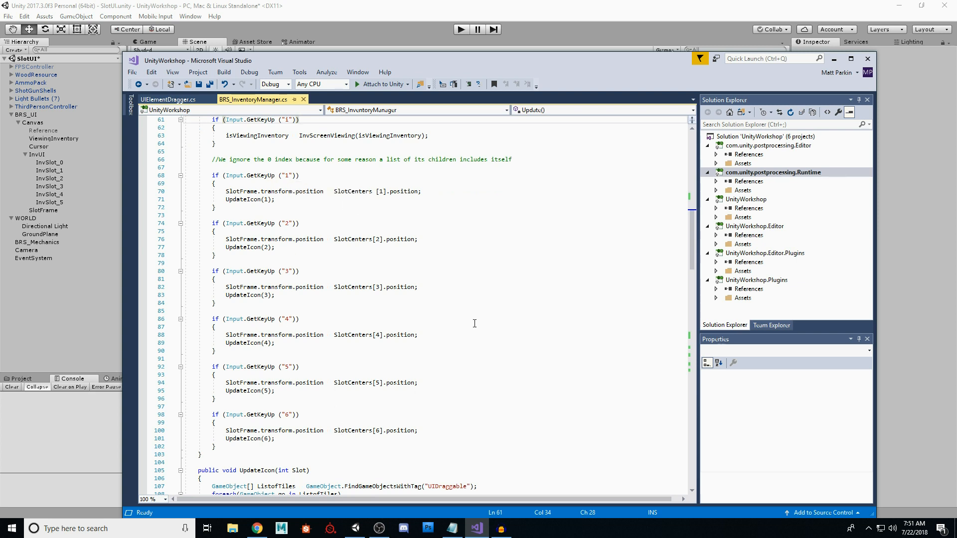
{"action": "left_click_drag", "start_coordinate": [211, 159], "coordinate": [510, 159]}
{"action": "scroll", "coordinate": [443, 262], "scroll_direction": "up", "scroll_amount": 6}
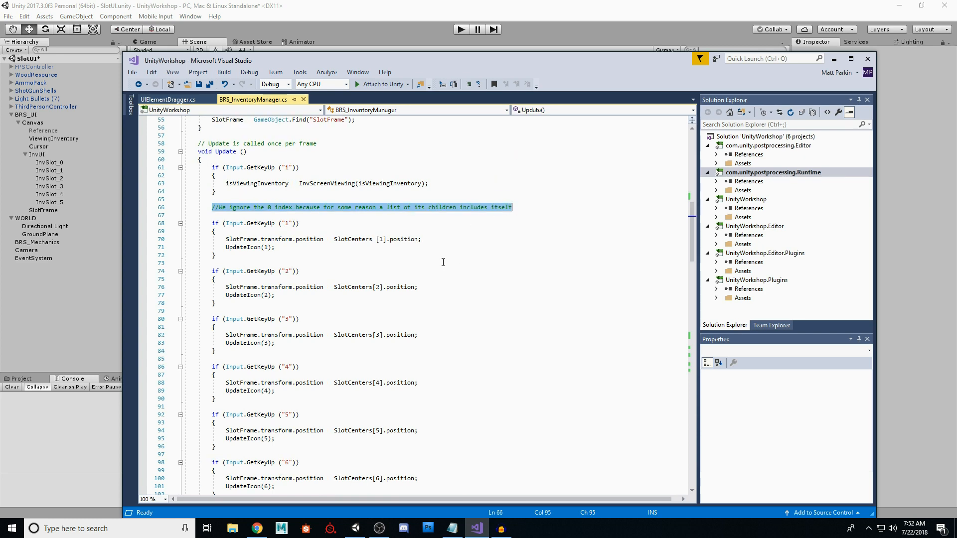
{"action": "scroll", "coordinate": [443, 261], "scroll_direction": "up", "scroll_amount": 1}
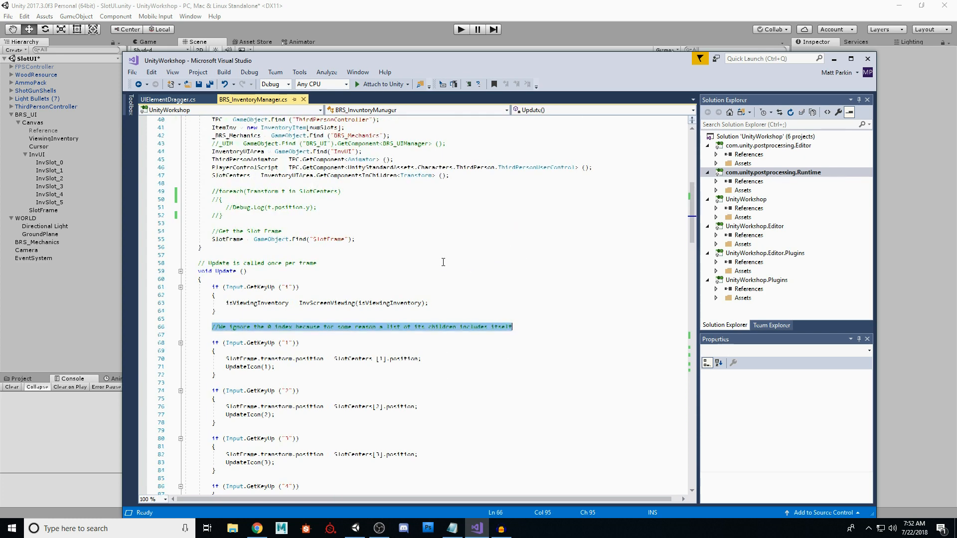
{"action": "double_click", "coordinate": [230, 176]}
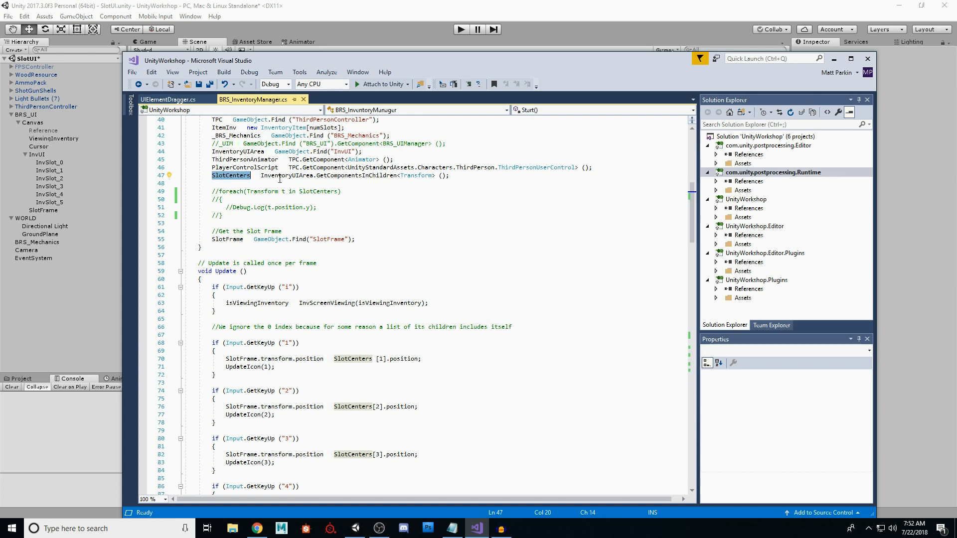
{"action": "left_click_drag", "start_coordinate": [261, 176], "coordinate": [447, 175]}
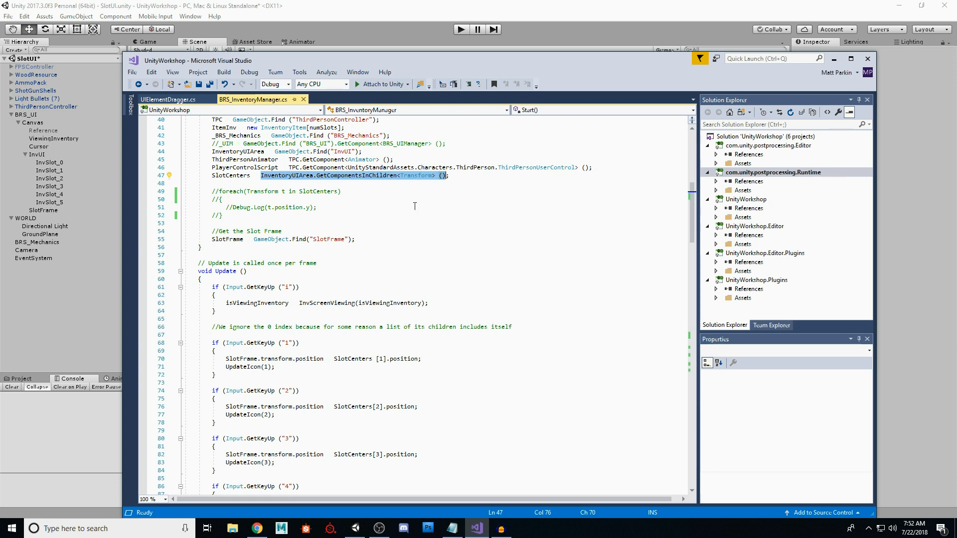
{"action": "key", "text": "End"}
{"action": "left_click", "coordinate": [264, 183]}
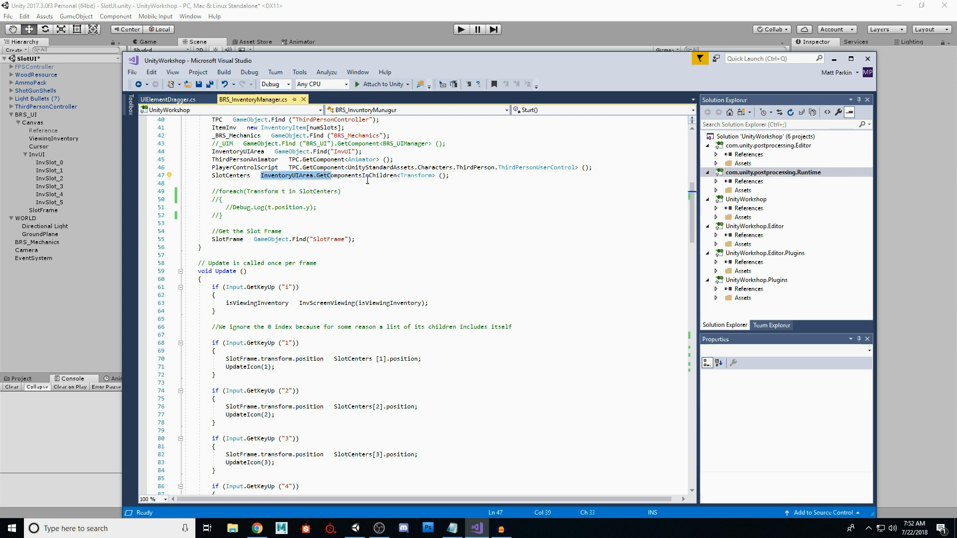
{"action": "scroll", "coordinate": [433, 207], "scroll_direction": "down", "scroll_amount": 3}
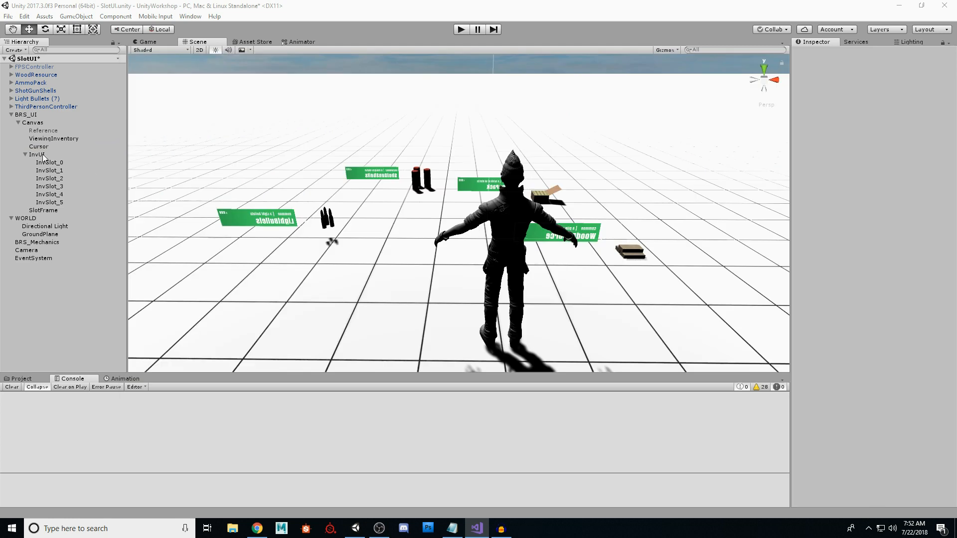
Step: Inspect the InvUI parent object and its InvSlot_0 and InvSlot_1 children in the Unity hierarchy
{"action": "left_click", "coordinate": [43, 156]}
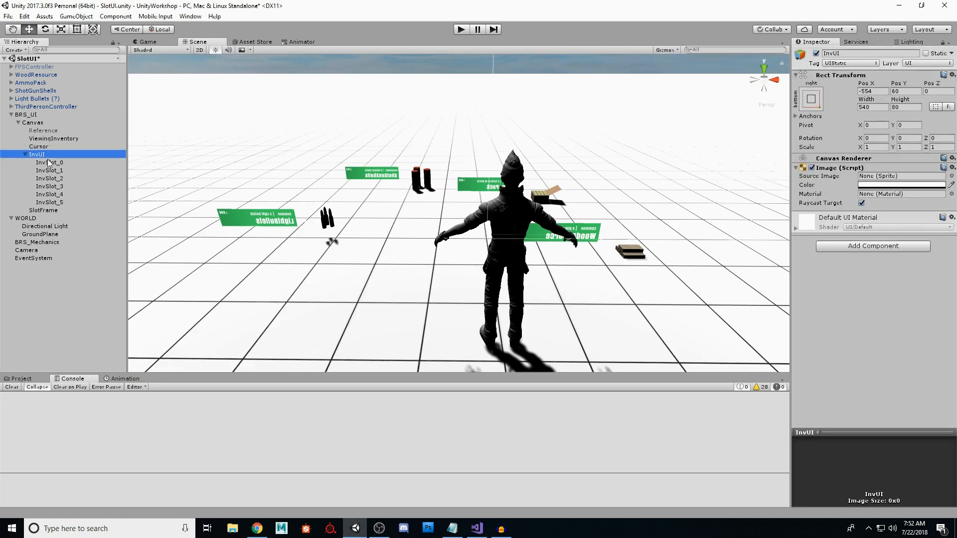
{"action": "left_click", "coordinate": [49, 163]}
{"action": "left_click", "coordinate": [50, 171]}
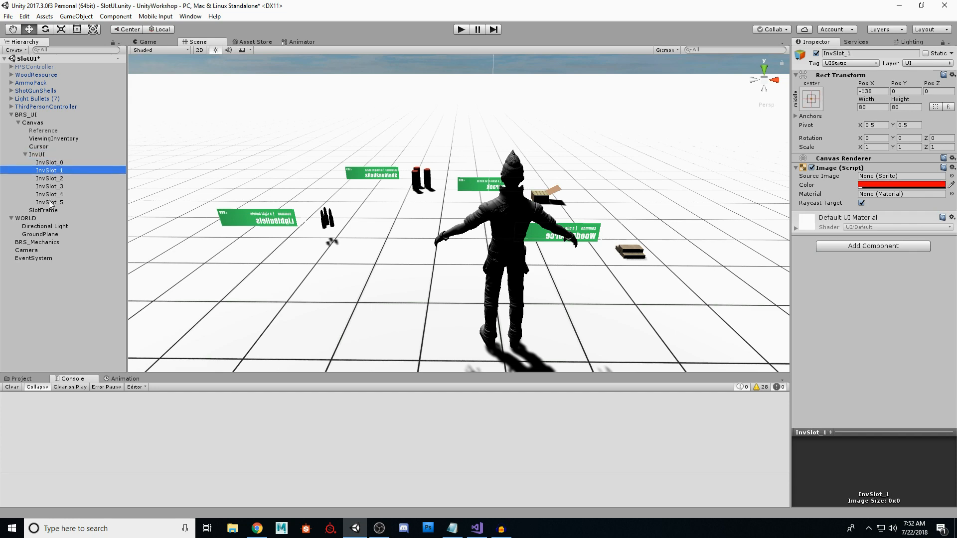
Step: Return to Visual Studio and highlight the comment above the number-key checks about the child list including itself
{"action": "left_click", "coordinate": [477, 528]}
{"action": "scroll", "coordinate": [347, 248], "scroll_direction": "down", "scroll_amount": 2}
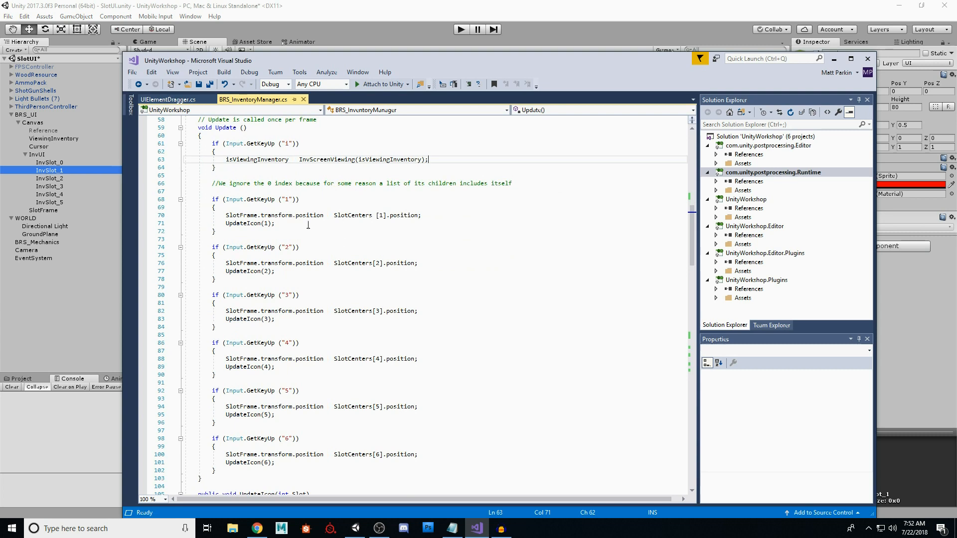
{"action": "left_click_drag", "start_coordinate": [212, 183], "coordinate": [513, 189]}
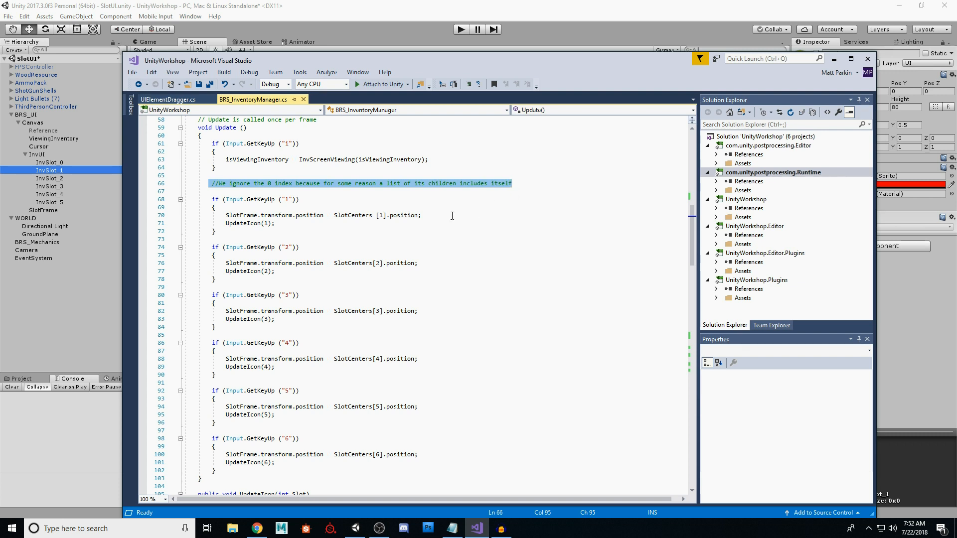
{"action": "left_click", "coordinate": [452, 215]}
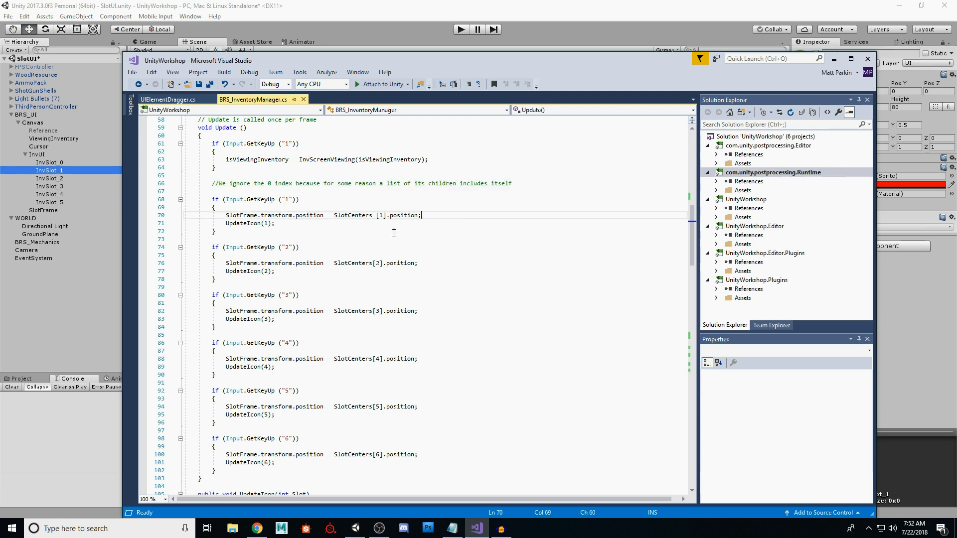
Step: Examine the "1" key check that sets SlotFrame.transform.position from SlotCenters[1] and calls UpdateIcon(1)
{"action": "left_click", "coordinate": [338, 199]}
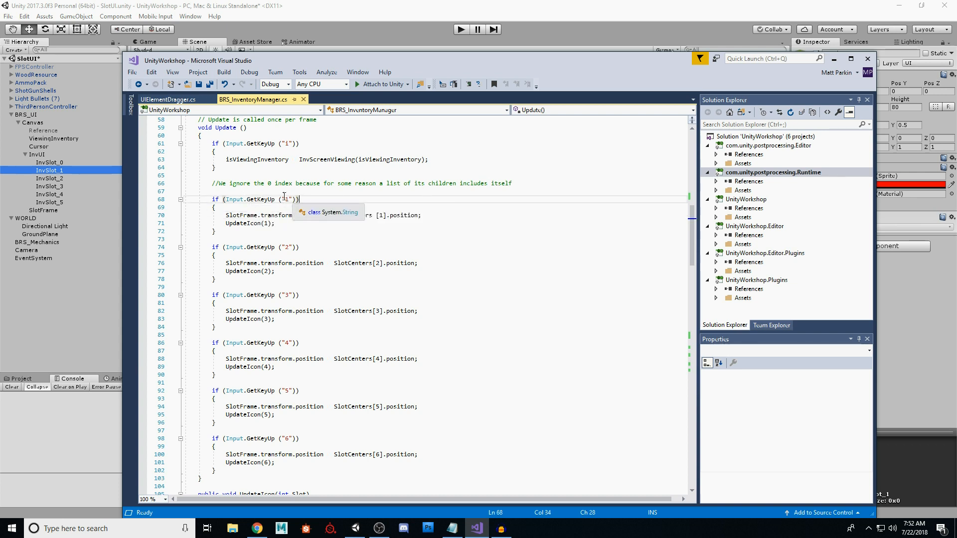
{"action": "left_click", "coordinate": [434, 214]}
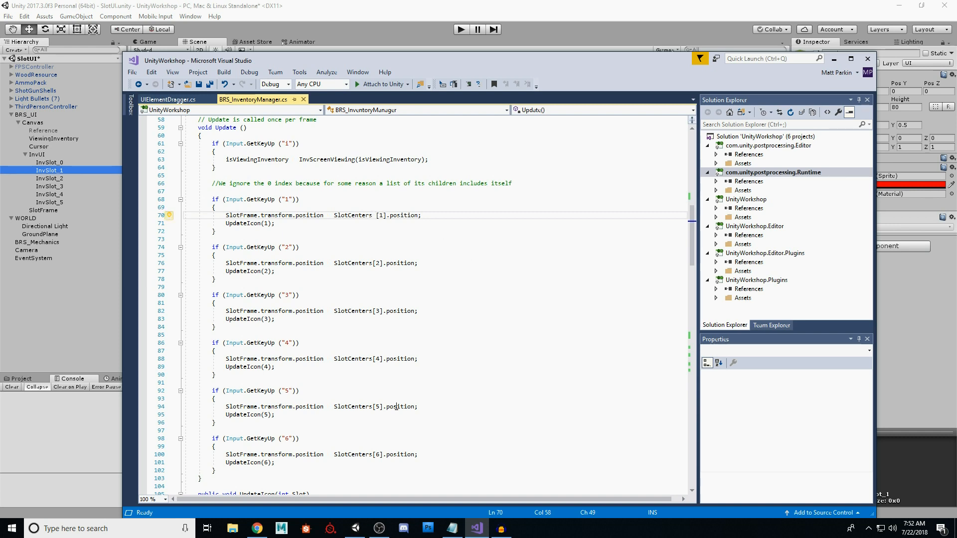
{"action": "left_click", "coordinate": [296, 199]}
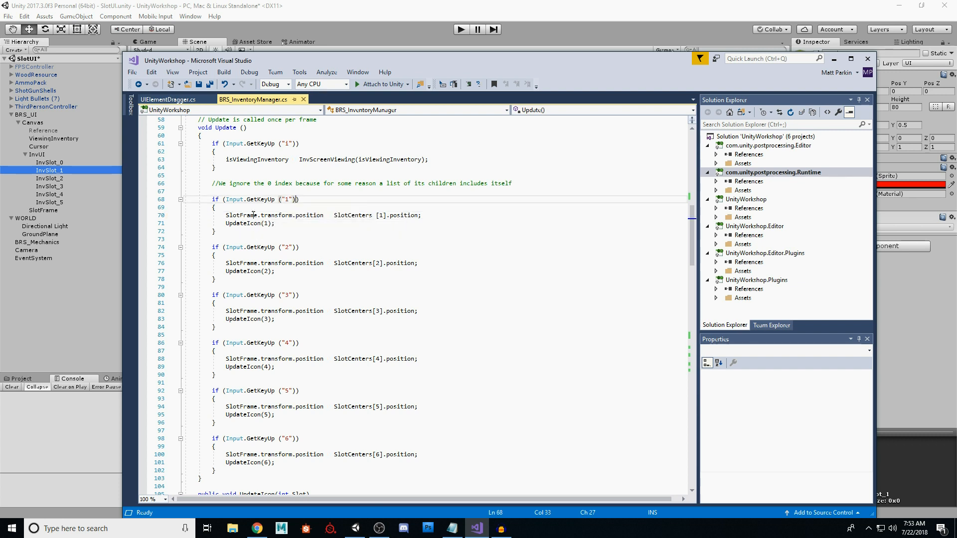
{"action": "left_click", "coordinate": [235, 216]}
{"action": "double_click", "coordinate": [310, 216]}
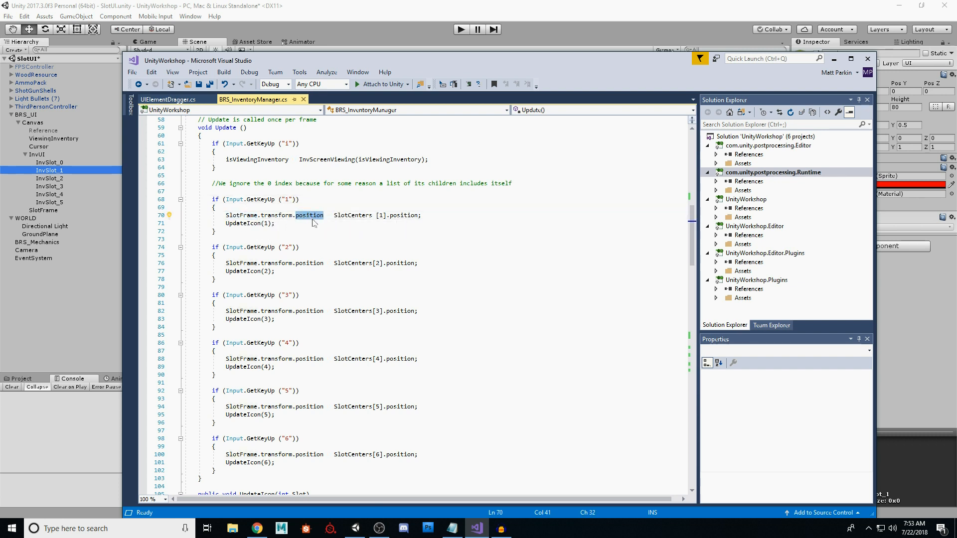
{"action": "double_click", "coordinate": [358, 216]}
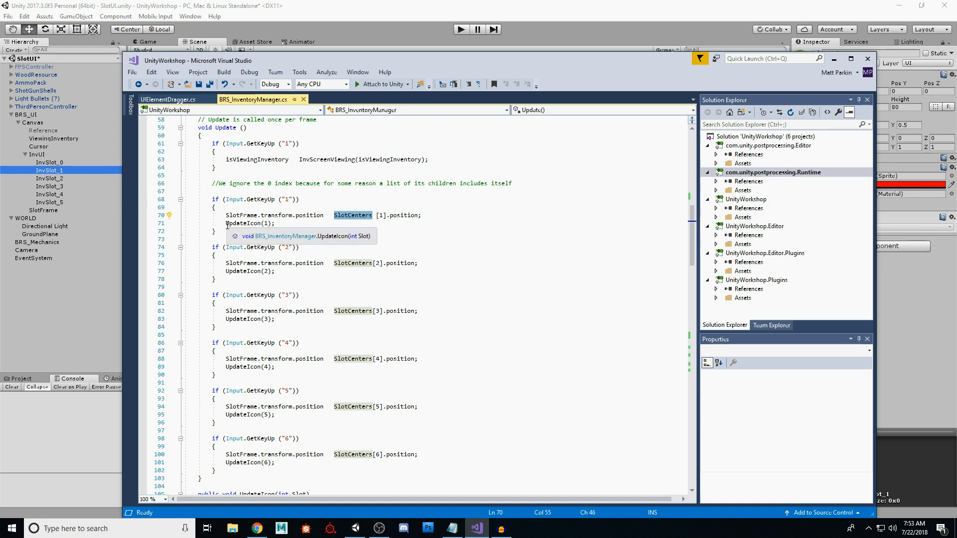
{"action": "left_click_drag", "start_coordinate": [227, 225], "coordinate": [269, 224]}
{"action": "left_click", "coordinate": [285, 227]}
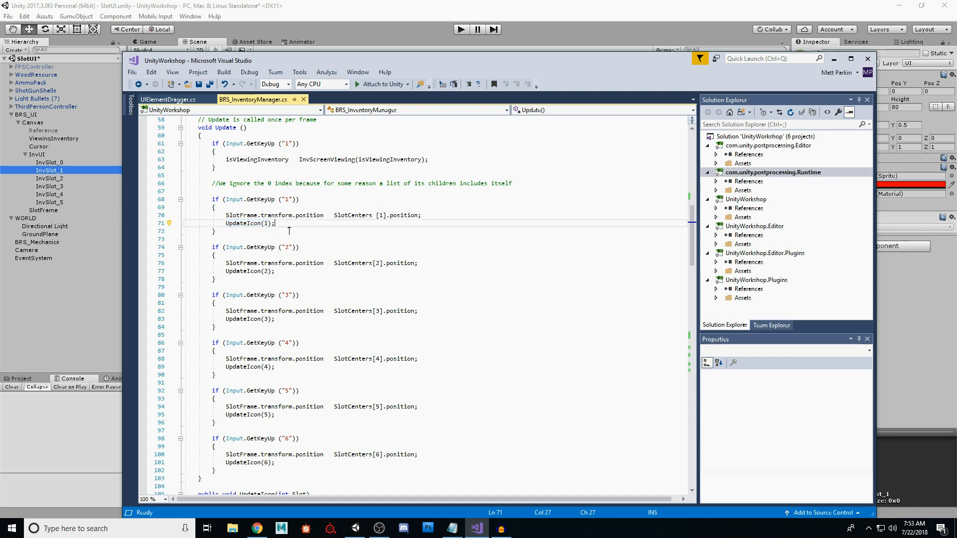
Step: Review the UpdateIcon(int Slot) method that loops through the tiles tagged "UIDraggable"
{"action": "scroll", "coordinate": [346, 245], "scroll_direction": "down", "scroll_amount": 5}
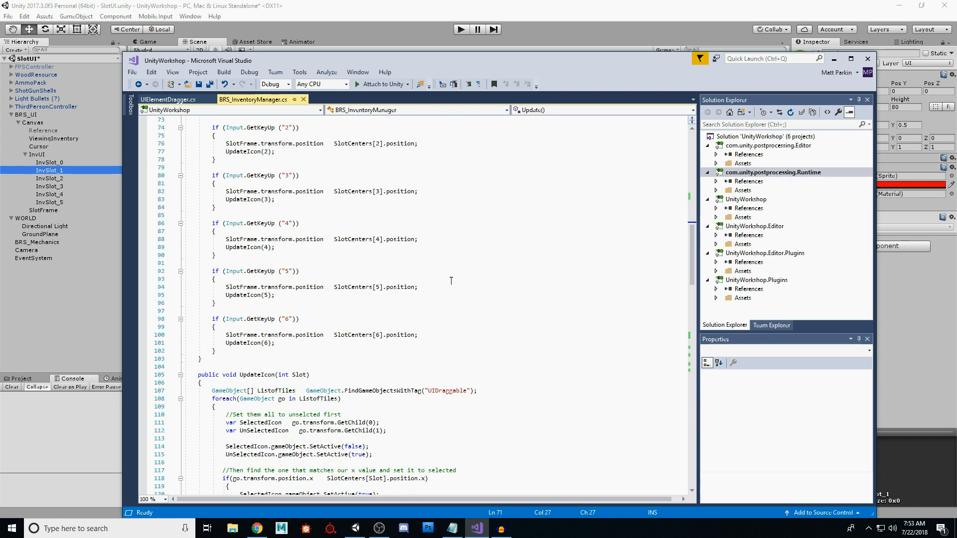
{"action": "scroll", "coordinate": [437, 285], "scroll_direction": "down", "scroll_amount": 7}
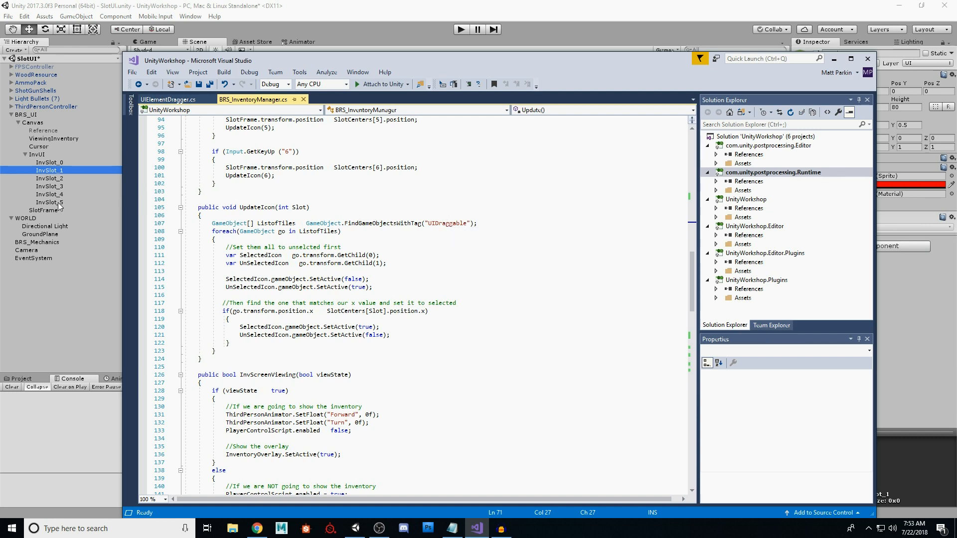
{"action": "scroll", "coordinate": [234, 199], "scroll_direction": "down", "scroll_amount": 1}
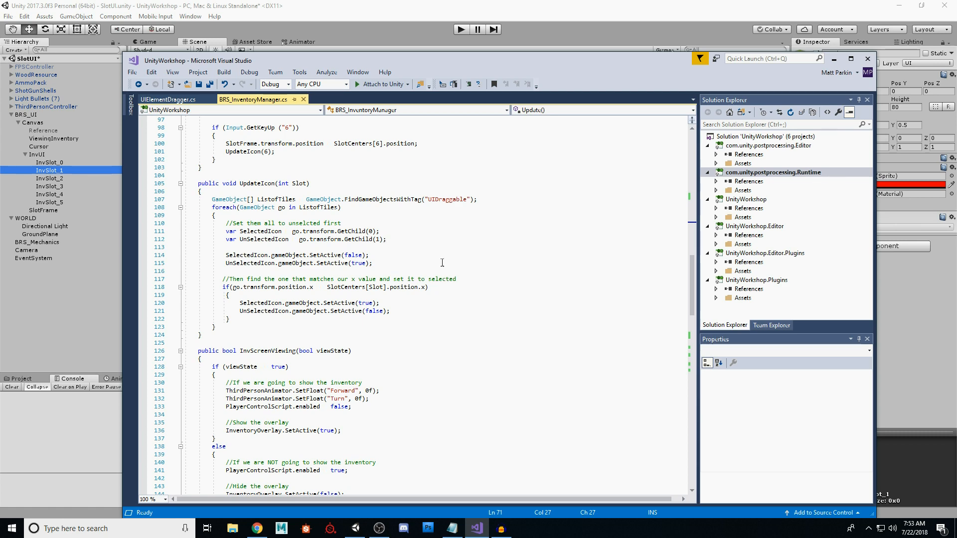
Step: Run the scene in Unity and walk the character through the wood, ammo pack and light bullets pickups to collect them
{"action": "left_click", "coordinate": [461, 28]}
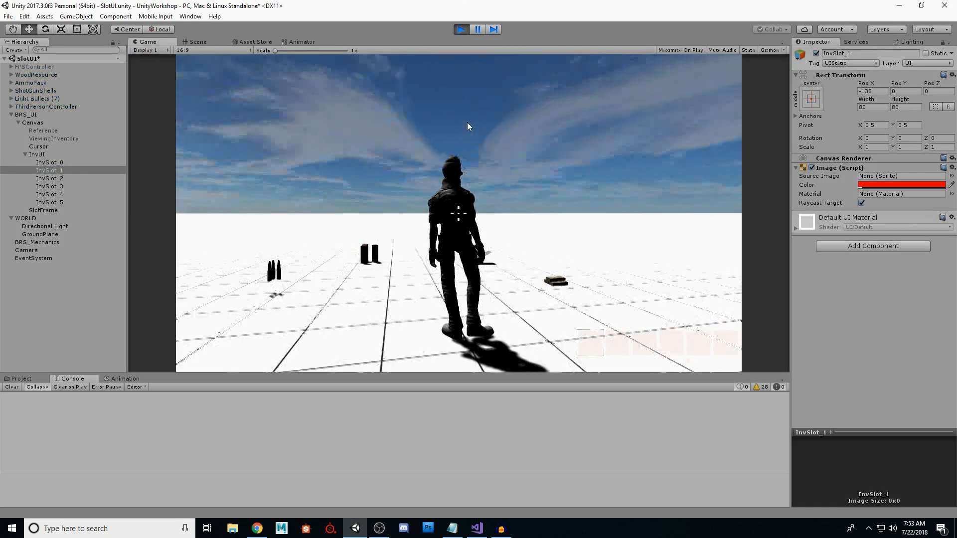
{"action": "key", "text": "a"}
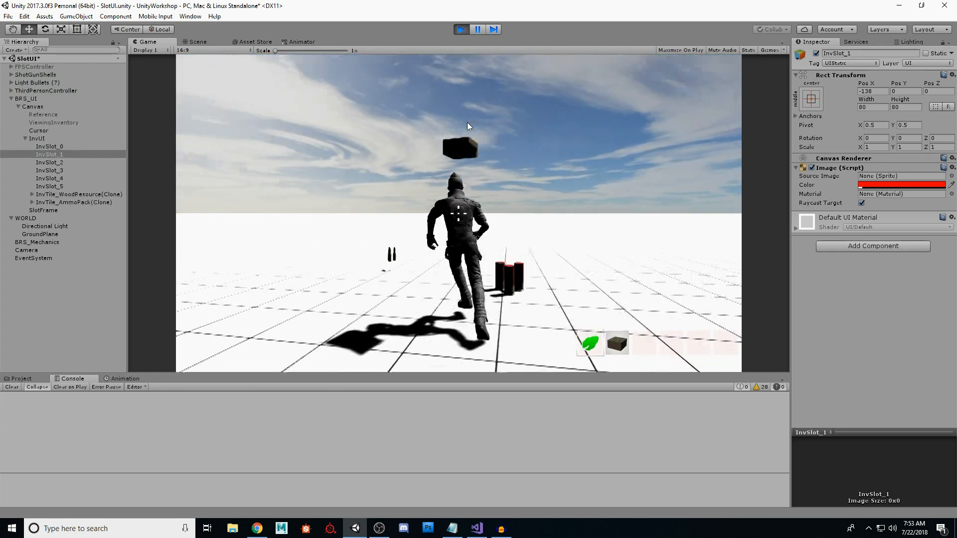
{"action": "key", "text": "a"}
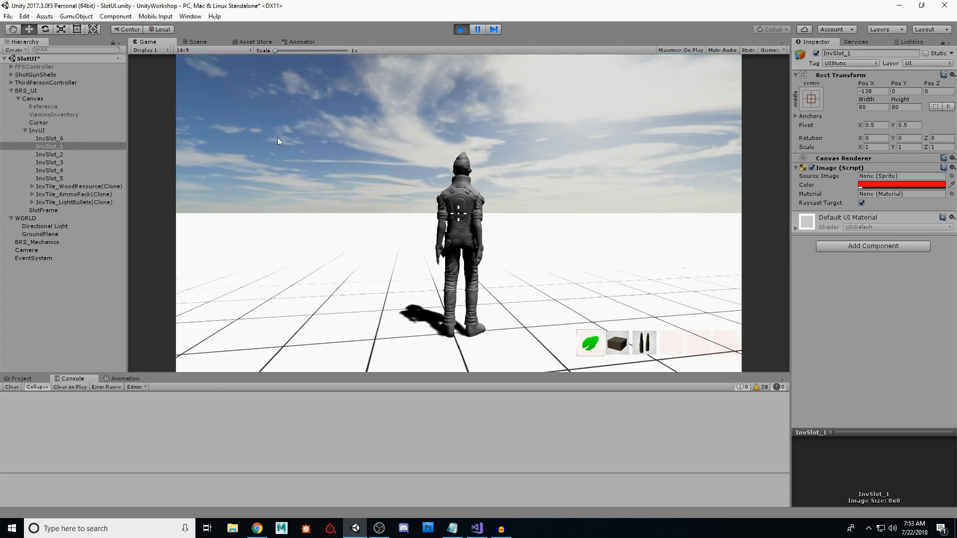
Step: Expand InvTile_WoodResource(Clone) in the hierarchy and move the Visual Studio window clear of its Selected and UnSelected children
{"action": "left_click", "coordinate": [66, 187]}
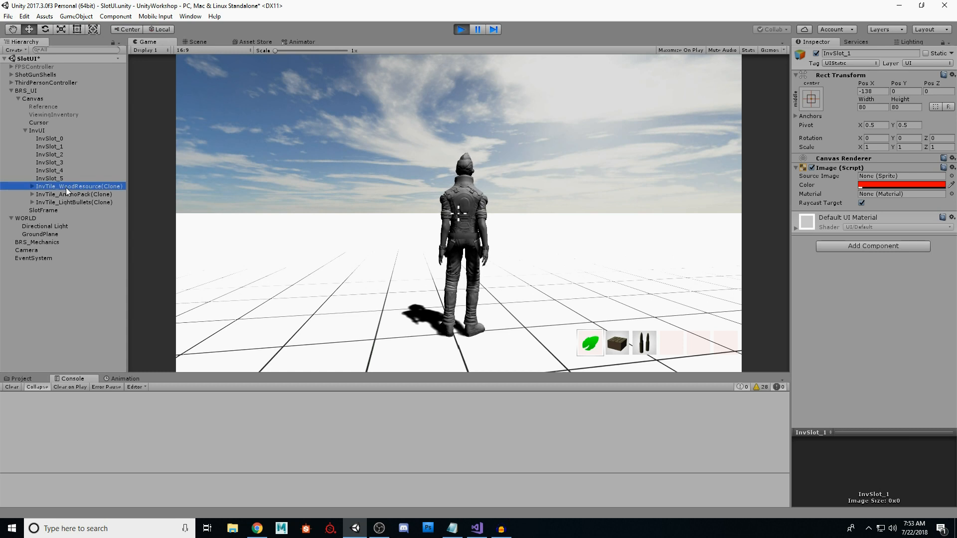
{"action": "left_click", "coordinate": [31, 186]}
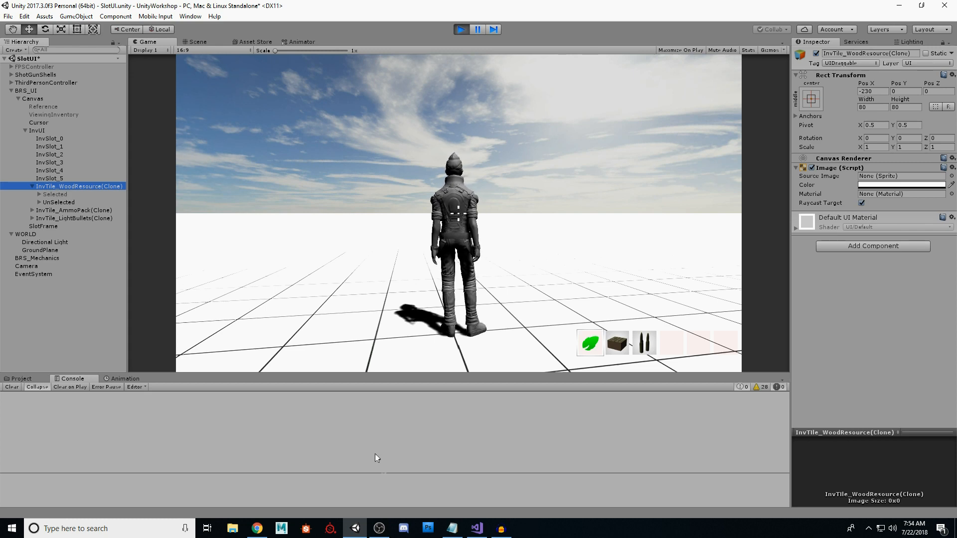
{"action": "left_click", "coordinate": [474, 530]}
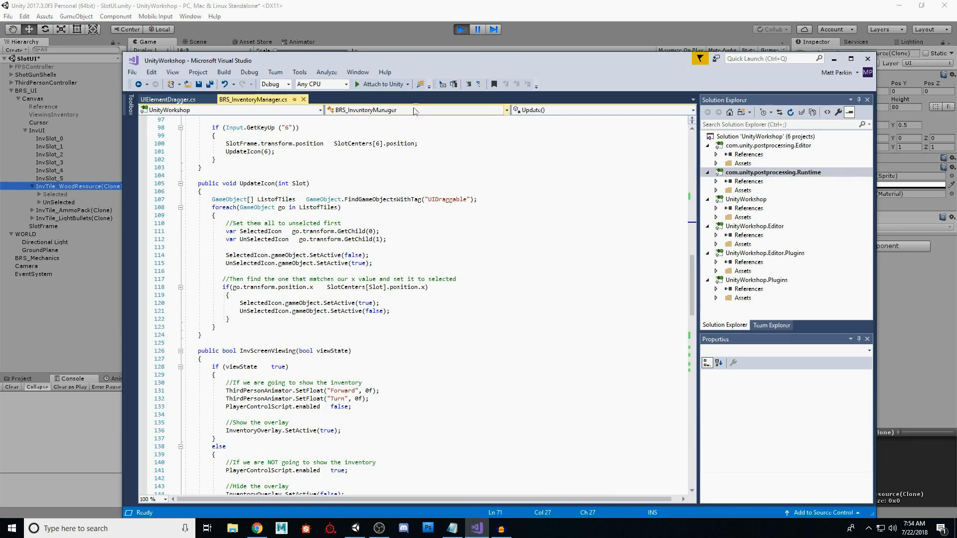
{"action": "left_click_drag", "start_coordinate": [409, 62], "coordinate": [449, 43]}
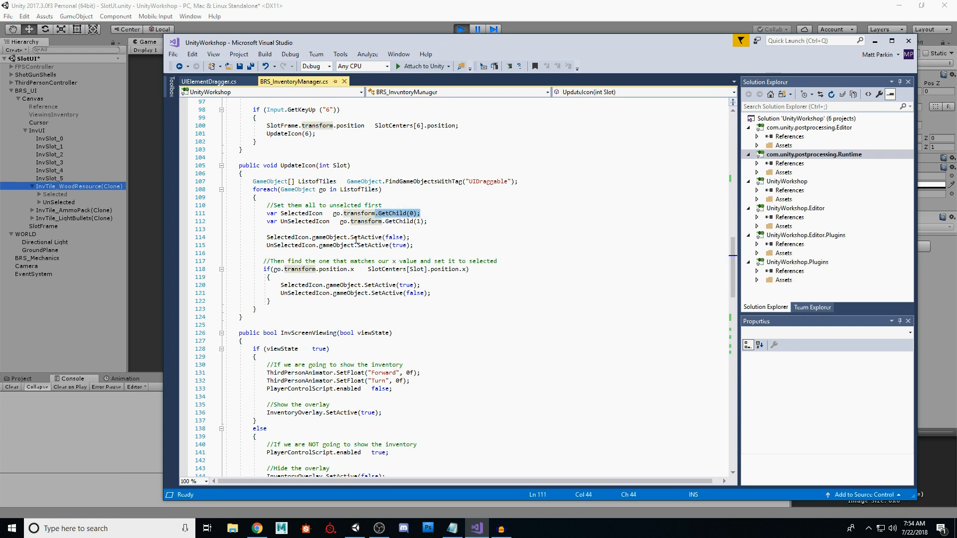
Step: Compare the SelectedIcon GetChild(0) and UnSelectedIcon GetChild(1) lines with the wood tile's Selected and UnSelected children in Unity
{"action": "double_click", "coordinate": [301, 212]}
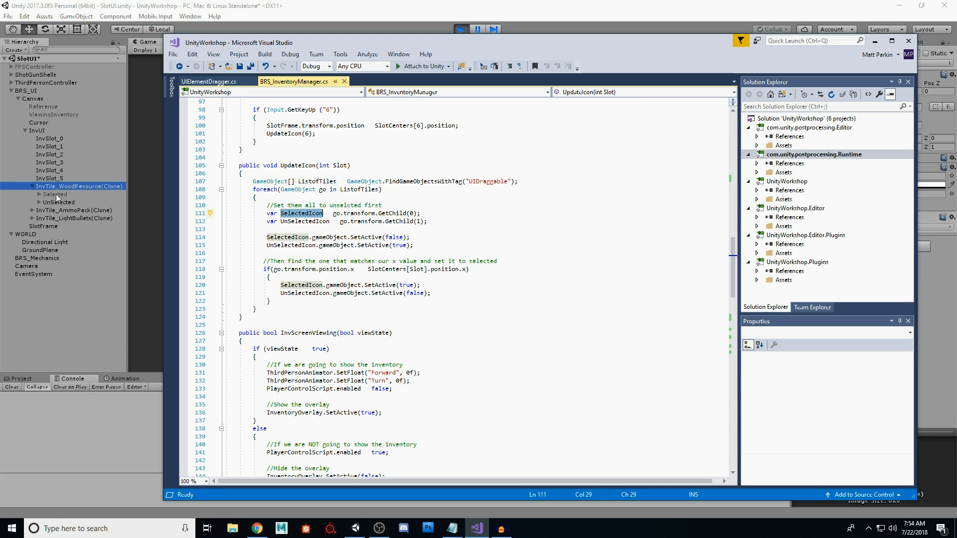
{"action": "left_click", "coordinate": [425, 222]}
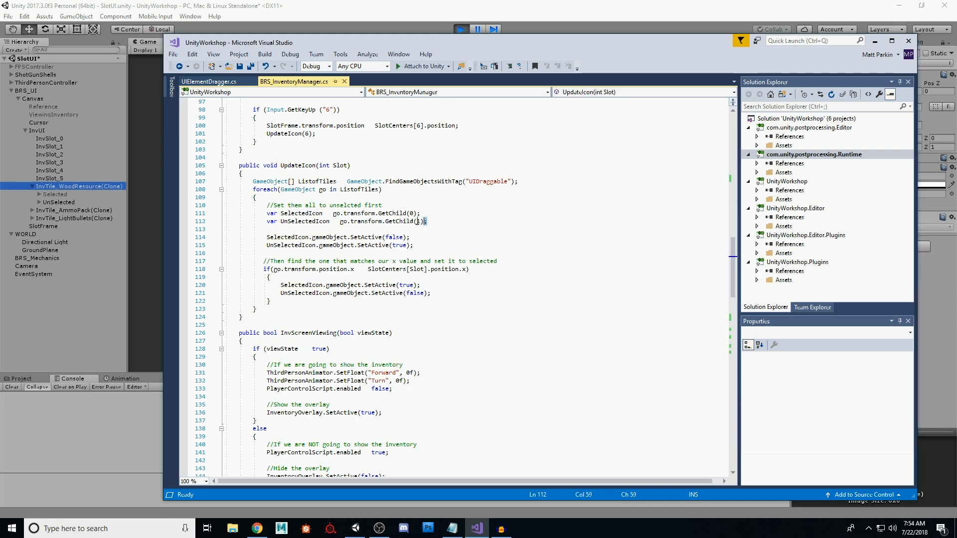
{"action": "left_click", "coordinate": [58, 202]}
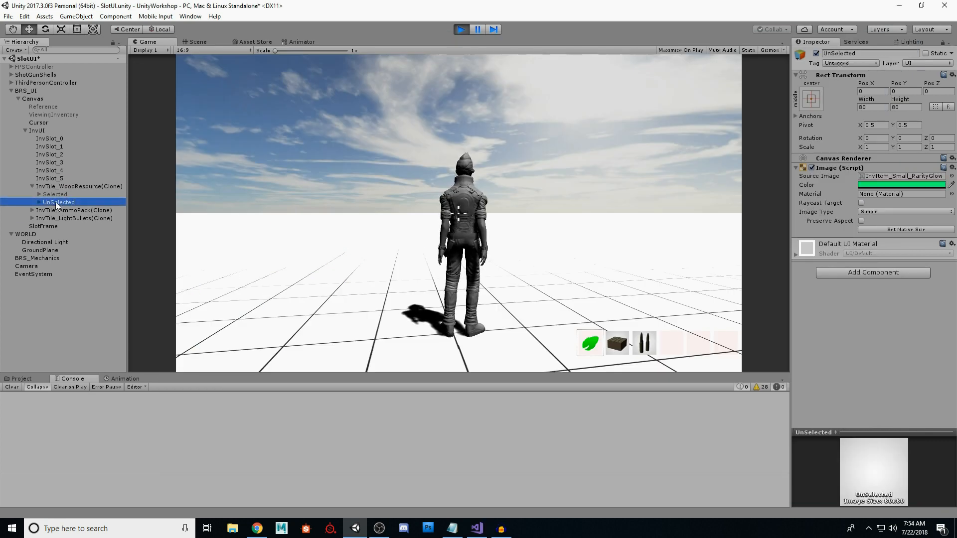
{"action": "left_click", "coordinate": [477, 528]}
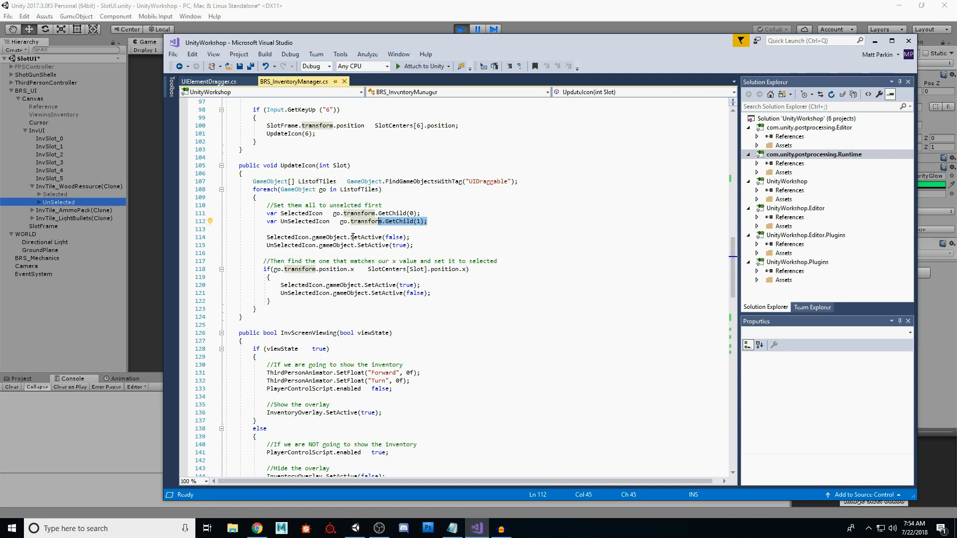
{"action": "double_click", "coordinate": [311, 221]}
{"action": "left_click", "coordinate": [441, 225]}
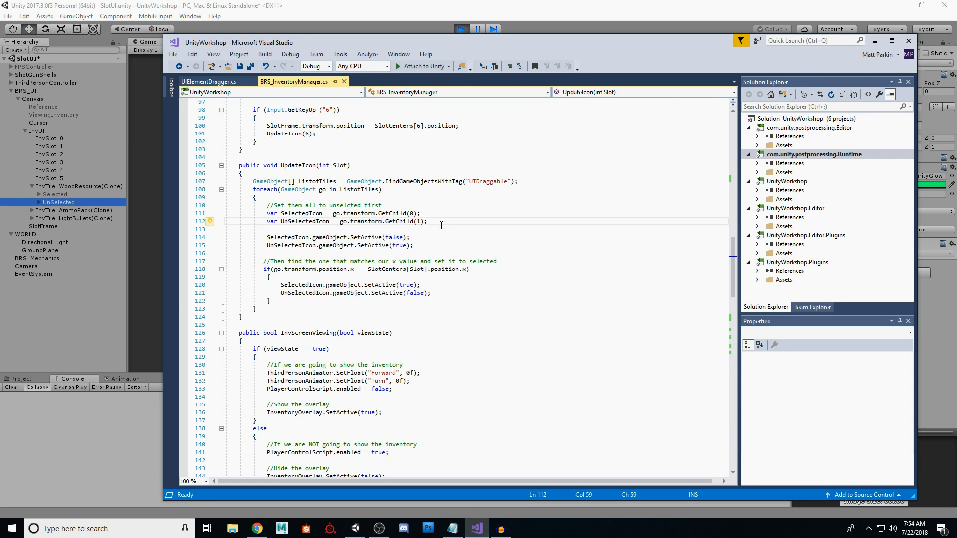
Step: Examine the line in UpdateIcon that calls SetActive(false) on SelectedIcon, highlighting the variable and its false argument
{"action": "left_click", "coordinate": [426, 244]}
{"action": "double_click", "coordinate": [295, 238]}
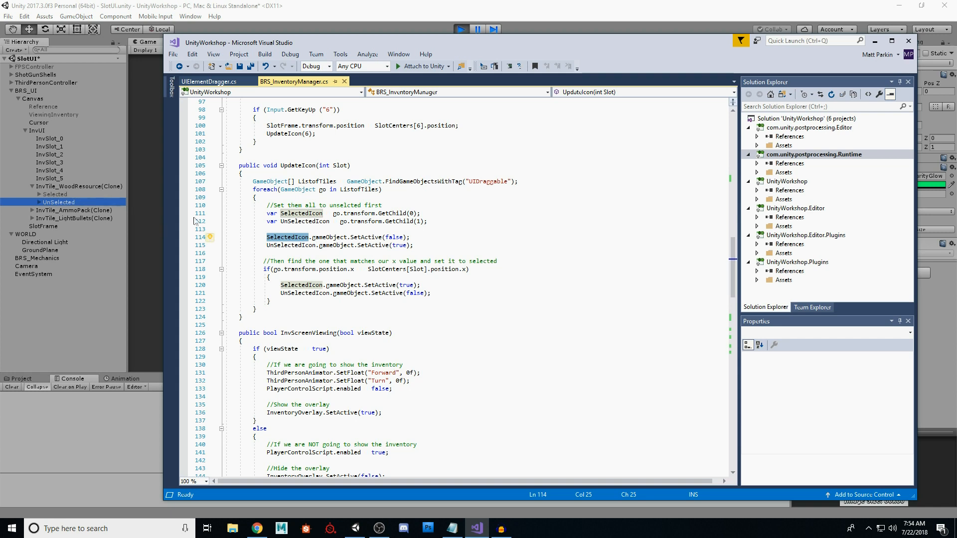
{"action": "double_click", "coordinate": [397, 237]}
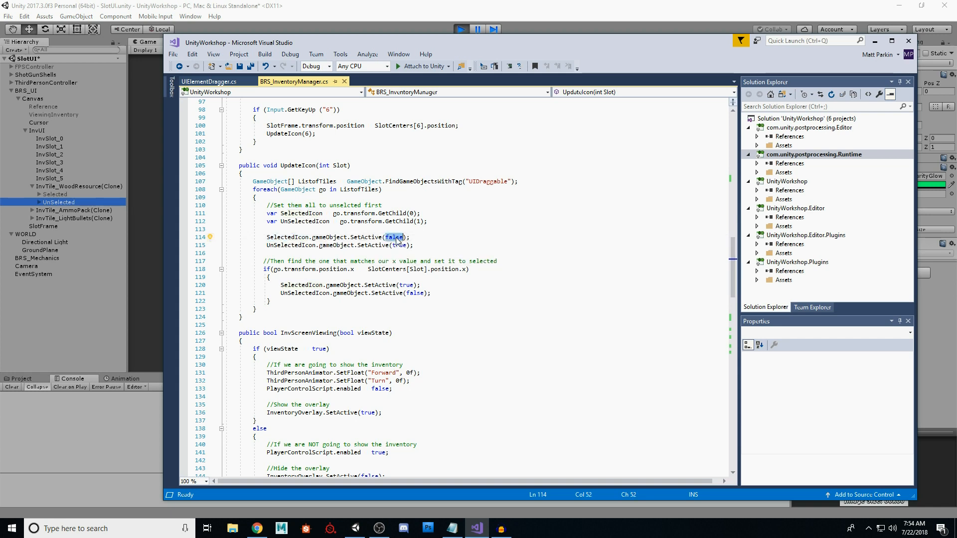
Step: Examine the line in UpdateIcon that calls SetActive(true) on UnSelectedIcon, highlighting the variable and its argument
{"action": "double_click", "coordinate": [294, 245]}
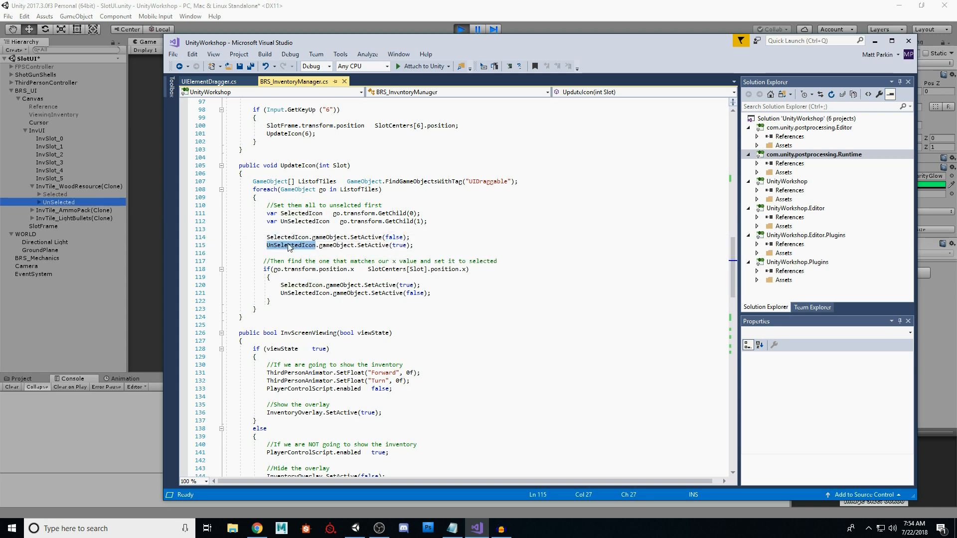
{"action": "double_click", "coordinate": [404, 245]}
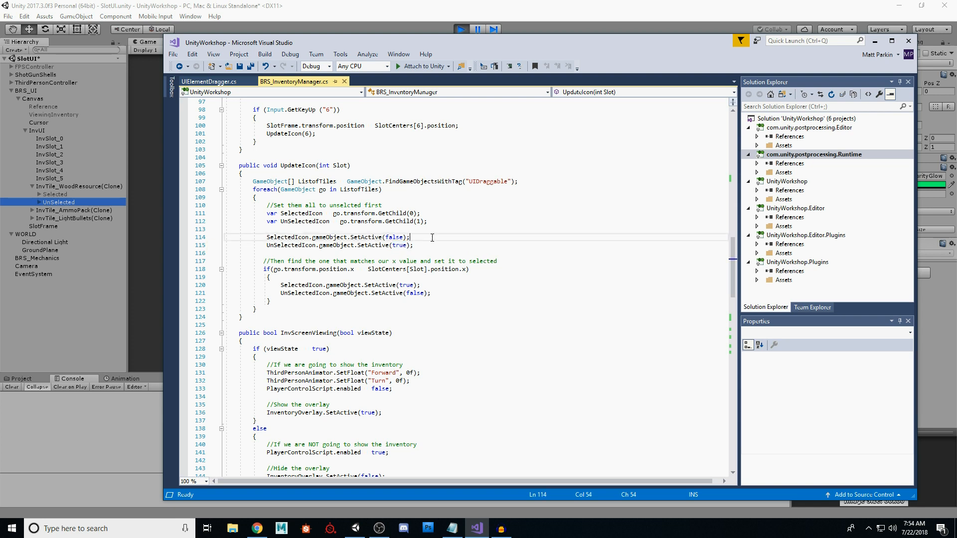
{"action": "left_click", "coordinate": [451, 285]}
{"action": "scroll", "coordinate": [377, 270], "scroll_direction": "down", "scroll_amount": 1}
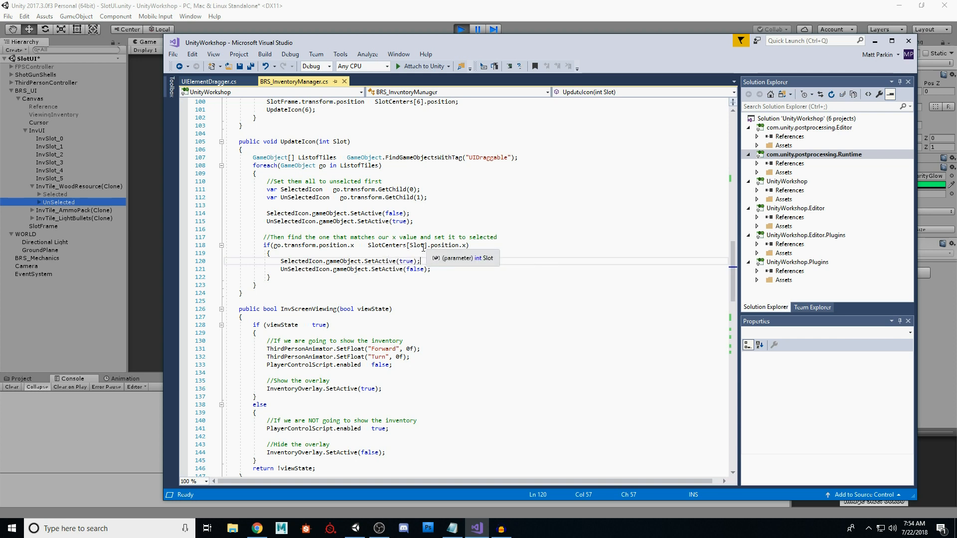
Step: Relate UpdateIcon's Slot parameter to the SlotCenters[Slot].position.x comparison in the if condition, highlighting Slot and SlotCenters
{"action": "left_click", "coordinate": [343, 142]}
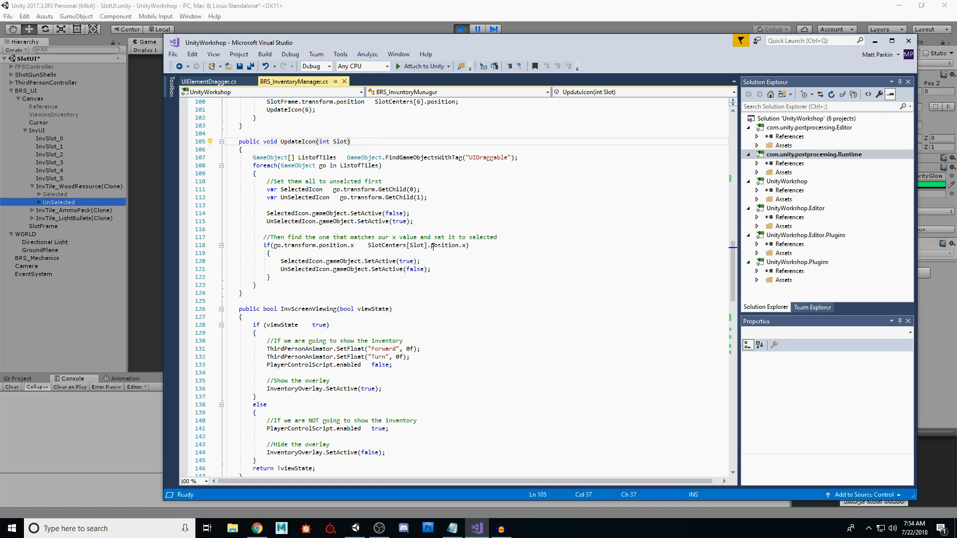
{"action": "double_click", "coordinate": [417, 245]}
{"action": "double_click", "coordinate": [385, 245]}
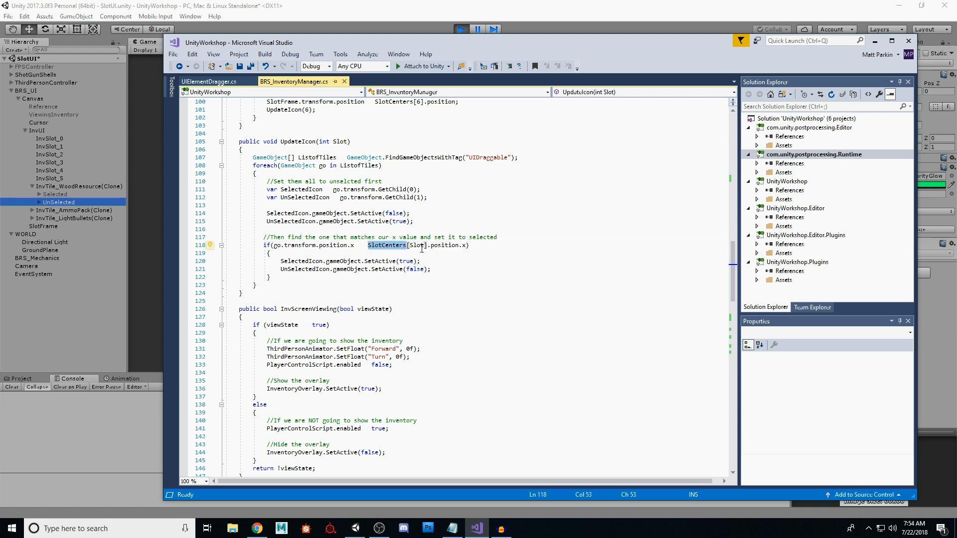
Step: Examine the UnSelectedIcon SetActive(false) line inside the matching-position block, highlighting the variable
{"action": "left_click", "coordinate": [438, 269]}
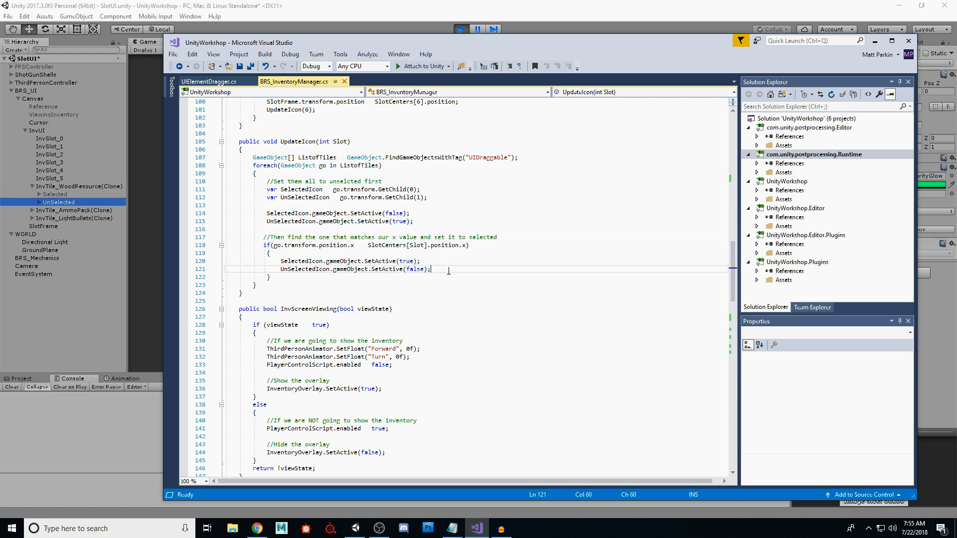
{"action": "left_click", "coordinate": [314, 269]}
{"action": "double_click", "coordinate": [313, 269]}
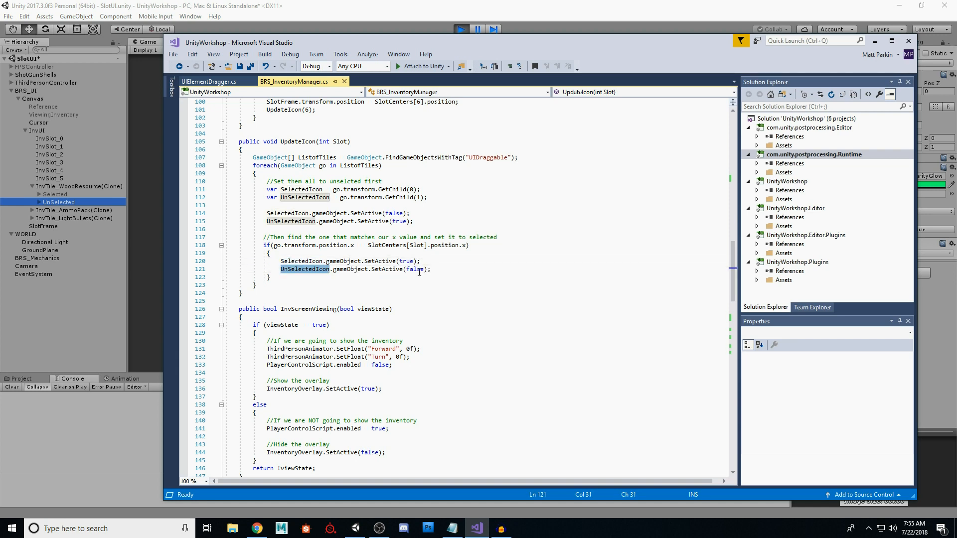
{"action": "left_click", "coordinate": [455, 268]}
{"action": "scroll", "coordinate": [449, 229], "scroll_direction": "up", "scroll_amount": 1}
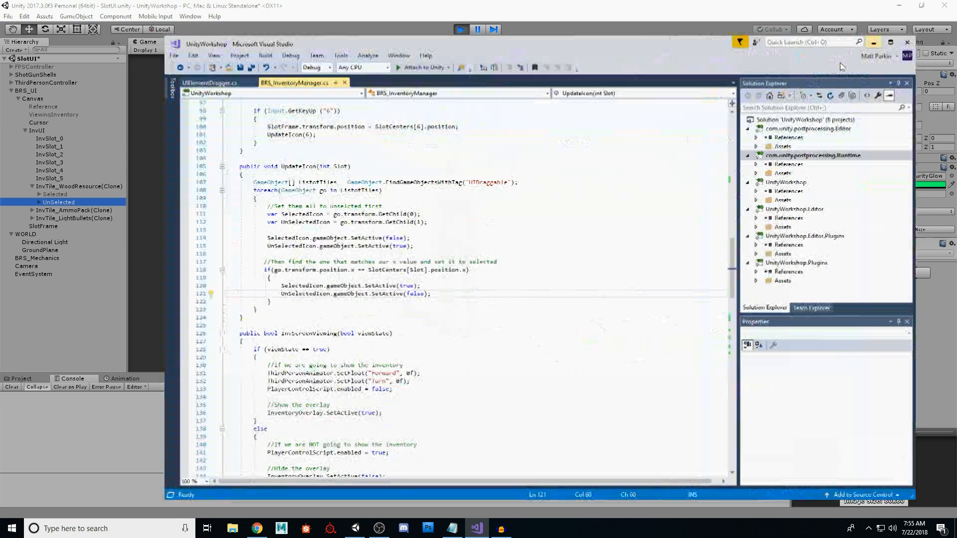
Step: Switch to Unity and inspect the light bullets tile and the wood tile's UnSelected child in the hierarchy
{"action": "left_click", "coordinate": [874, 42]}
{"action": "left_click", "coordinate": [32, 187]}
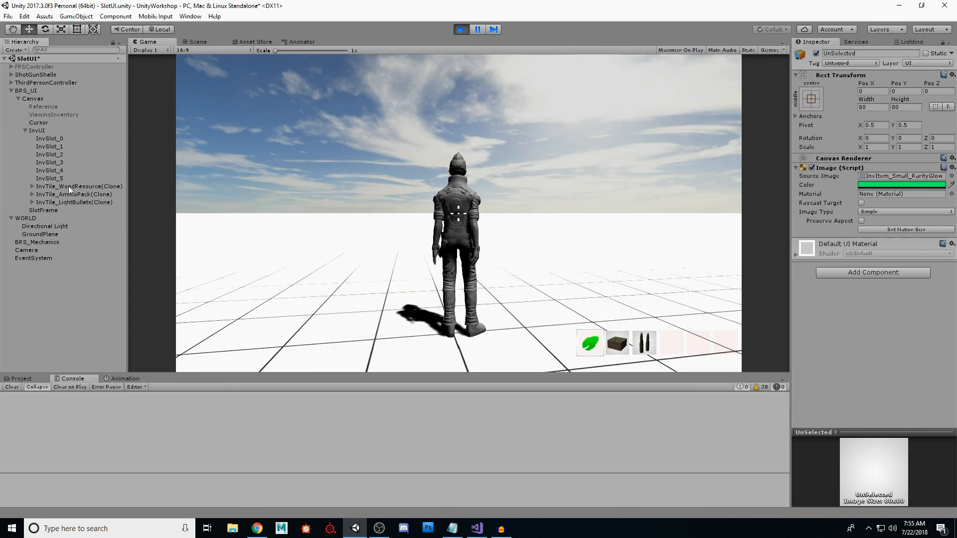
{"action": "left_click", "coordinate": [71, 188]}
{"action": "left_click", "coordinate": [74, 202]}
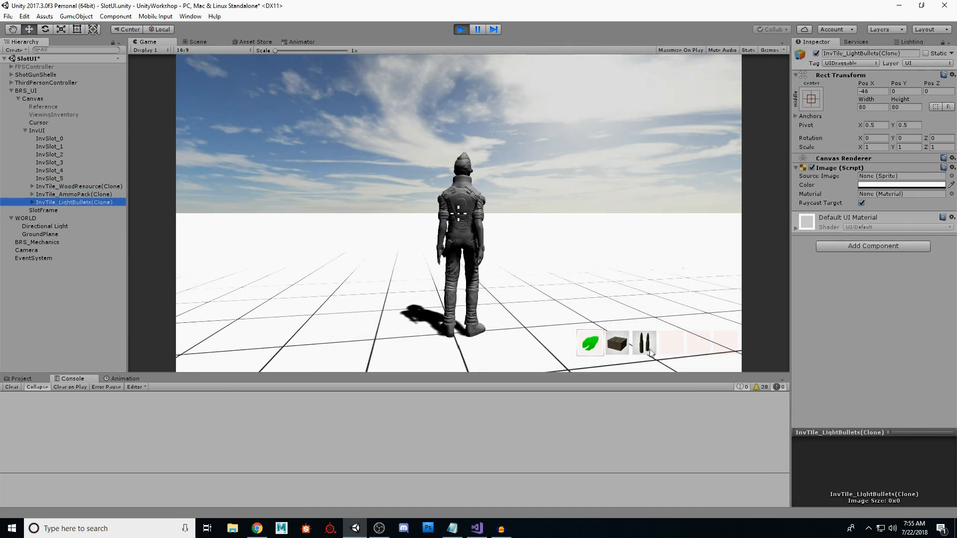
{"action": "left_click", "coordinate": [32, 186]}
{"action": "left_click", "coordinate": [59, 202]}
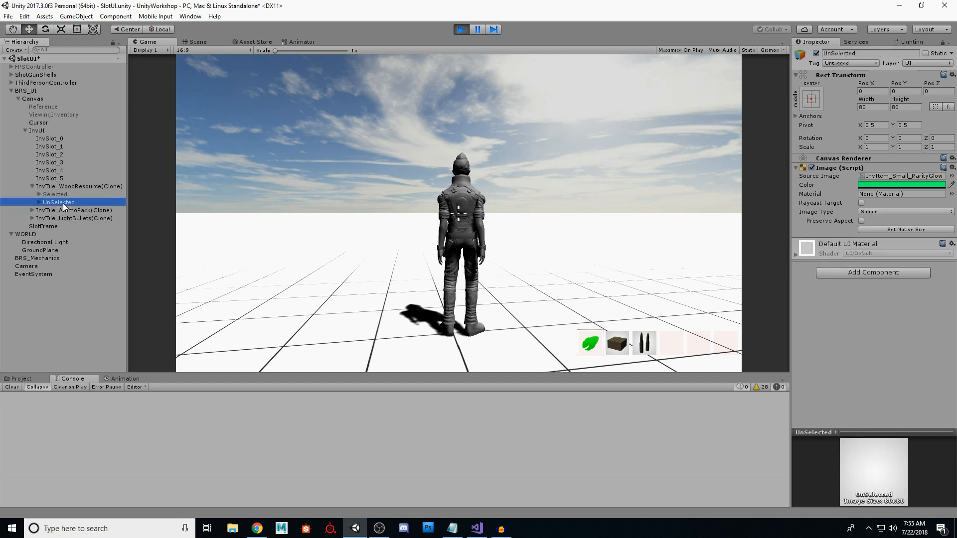
Step: Move the in-game slot frame to the ammo pack slot and inspect InvTile_LightBullets(Clone) and SlotFrame in the hierarchy
{"action": "left_click", "coordinate": [382, 273]}
{"action": "scroll", "coordinate": [383, 273], "scroll_direction": "down", "scroll_amount": 1}
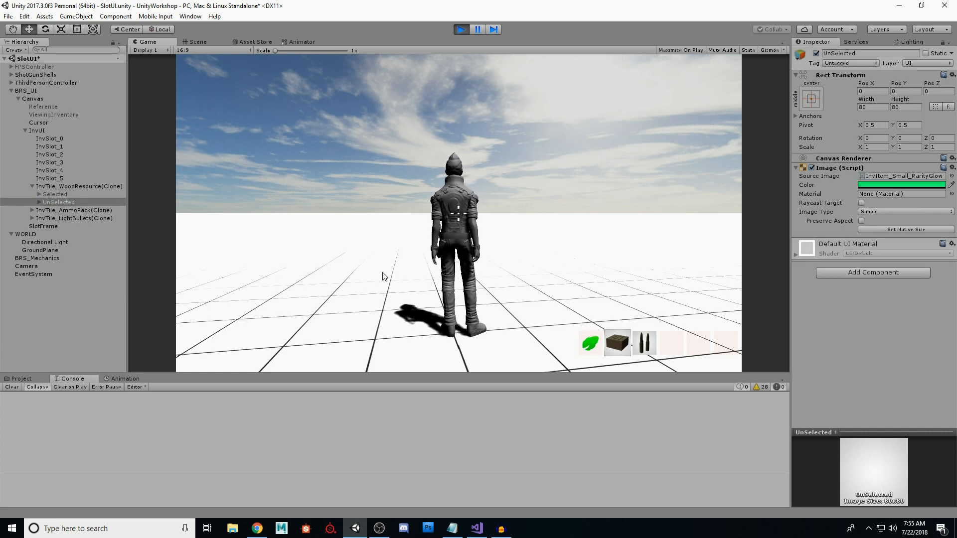
{"action": "left_click", "coordinate": [32, 186]}
{"action": "left_click", "coordinate": [65, 194]}
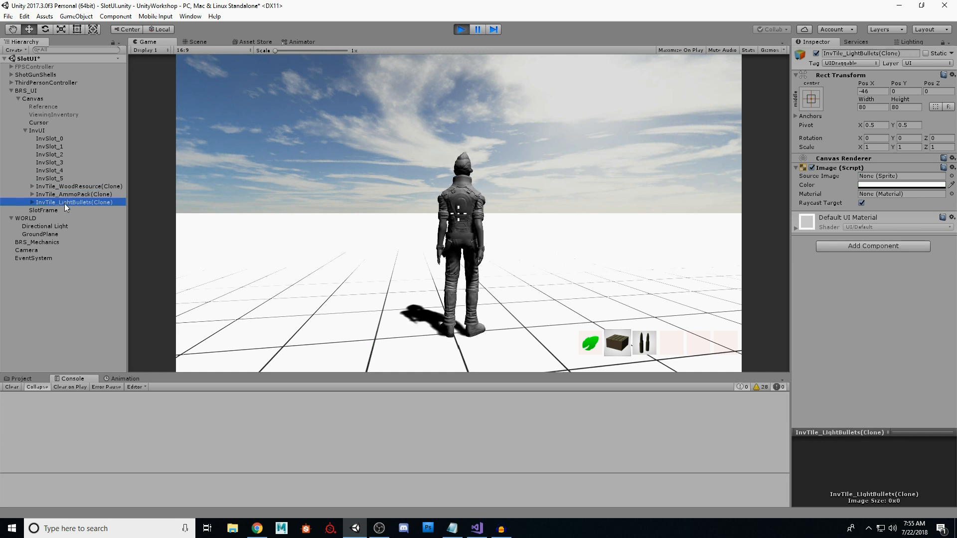
{"action": "left_click", "coordinate": [65, 202]}
{"action": "left_click", "coordinate": [65, 202]}
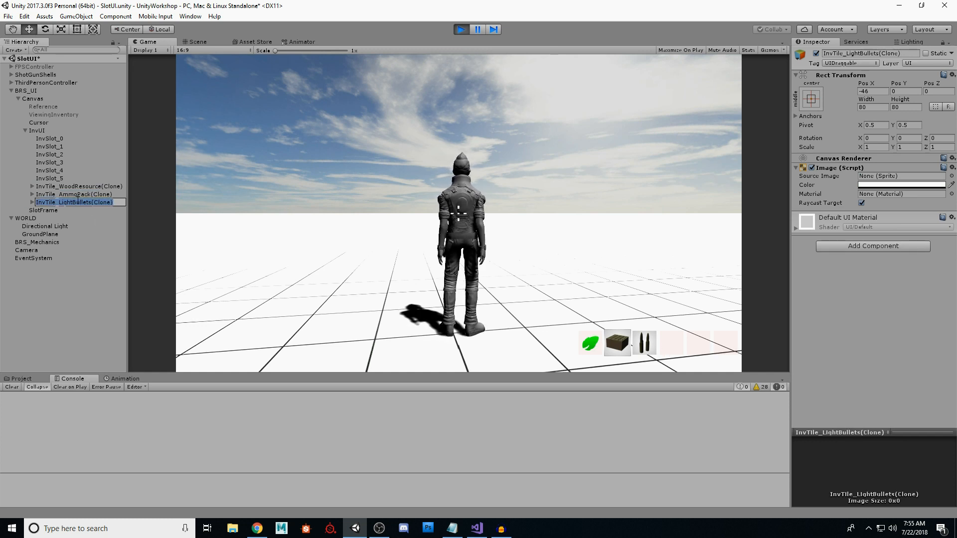
{"action": "left_click", "coordinate": [41, 210]}
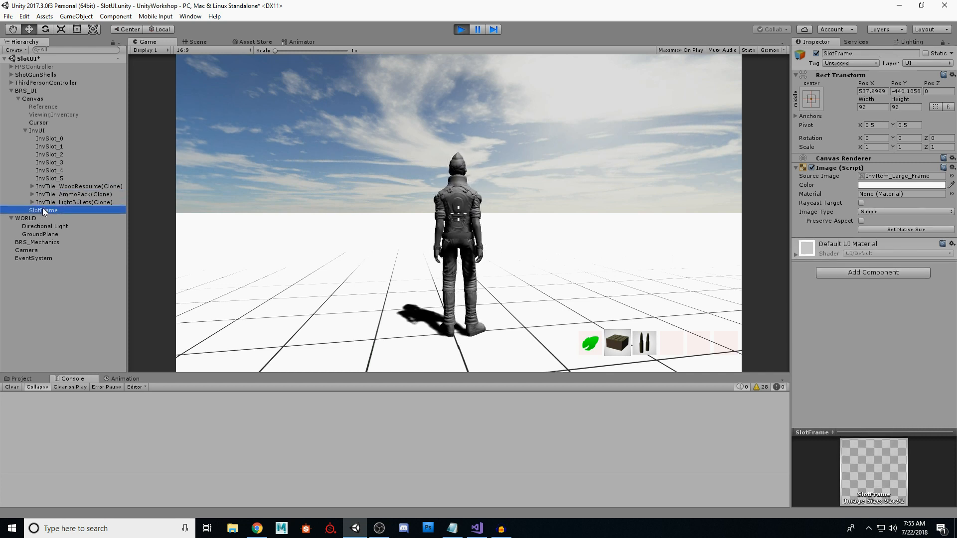
Step: Expand InvTile_AmmoPack(Clone) and compare its Selected and UnSelected children
{"action": "left_click", "coordinate": [58, 195]}
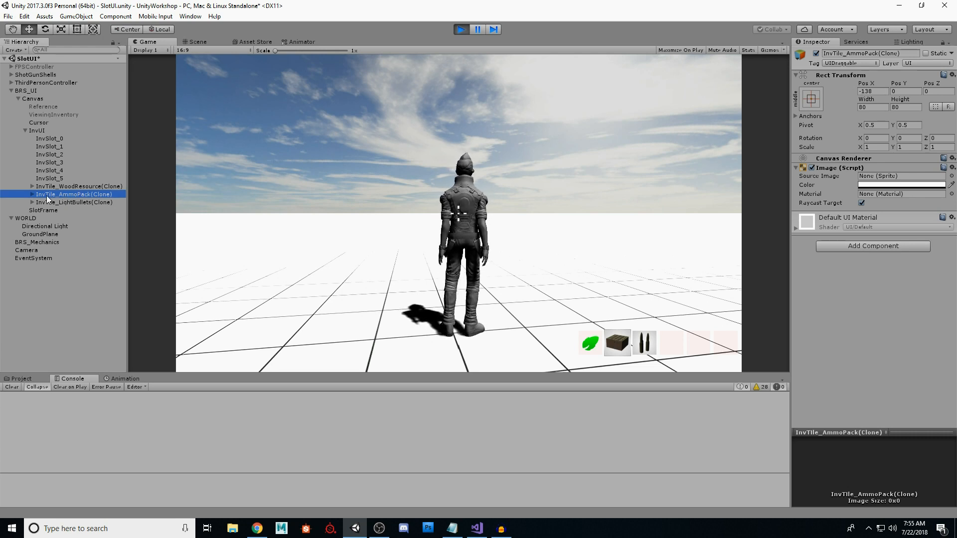
{"action": "left_click", "coordinate": [32, 194]}
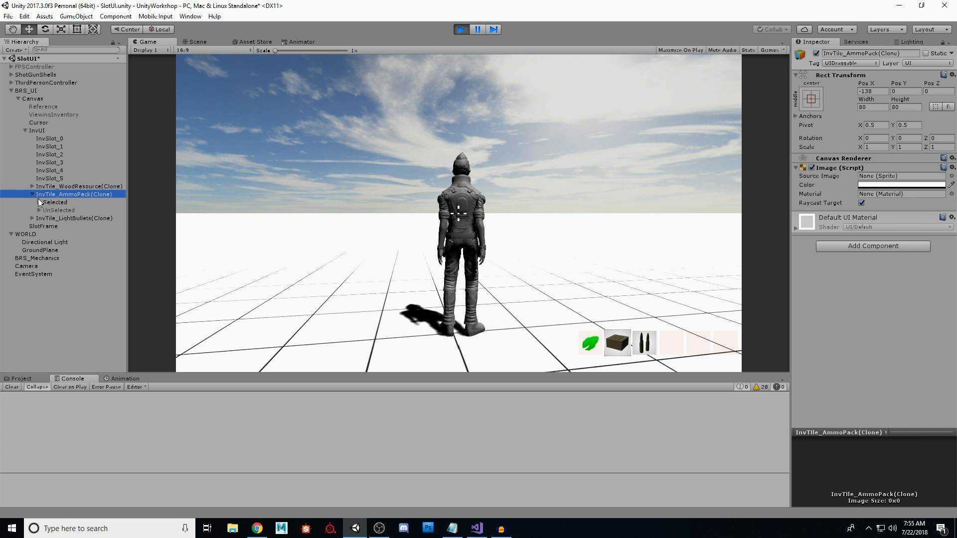
{"action": "left_click", "coordinate": [44, 201]}
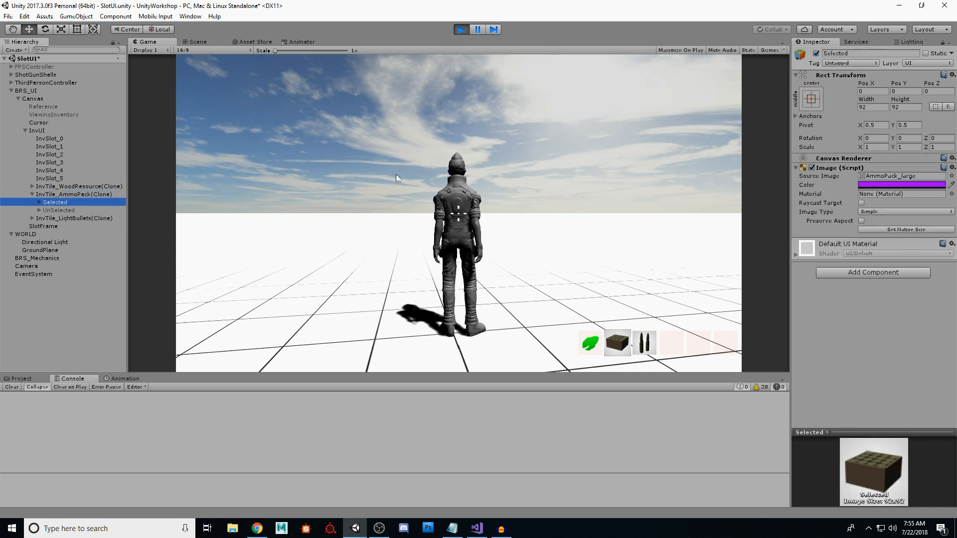
{"action": "left_click", "coordinate": [59, 210]}
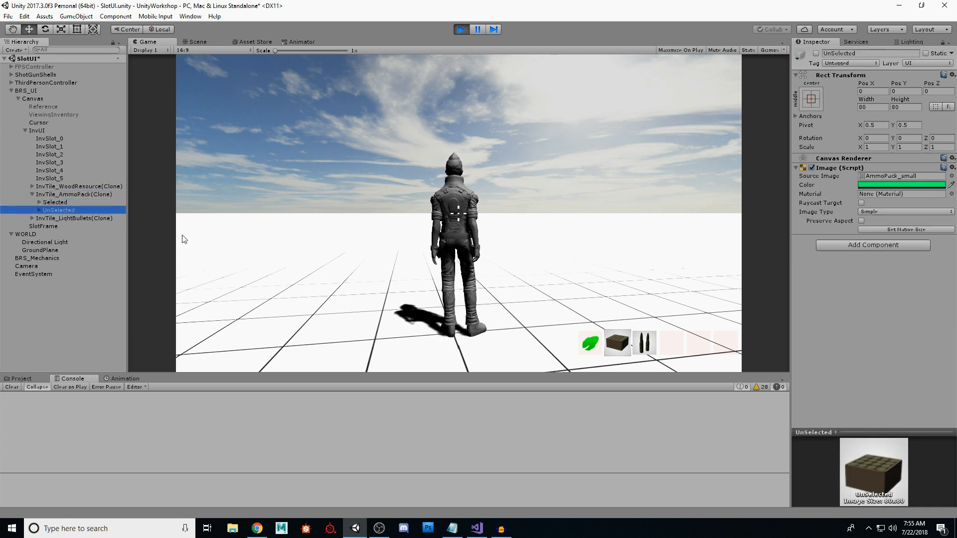
Step: Restart the scene in play mode and walk the character to the wood resource to collect it
{"action": "left_click", "coordinate": [461, 29]}
{"action": "left_click", "coordinate": [462, 30]}
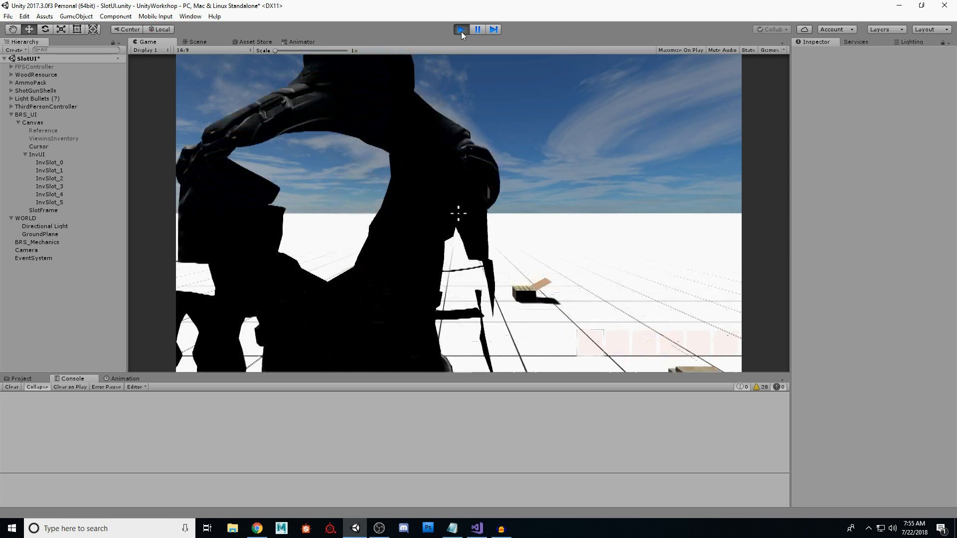
{"action": "key", "text": "w"}
{"action": "key", "text": "a"}
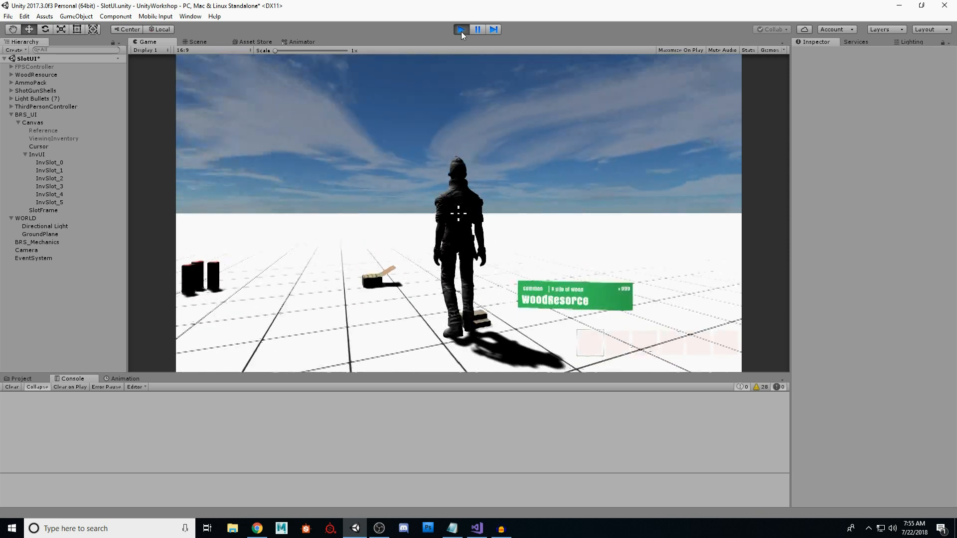
{"action": "key", "text": "d"}
{"action": "key", "text": "e"}
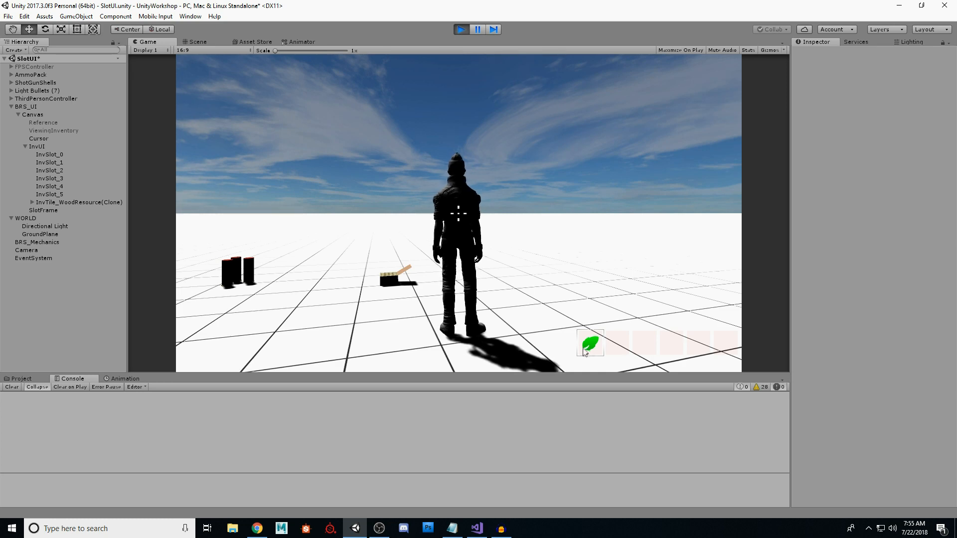
Step: Turn the character around the scene to view the wood tile in the first slot, and stop play mode
{"action": "key", "text": "d"}
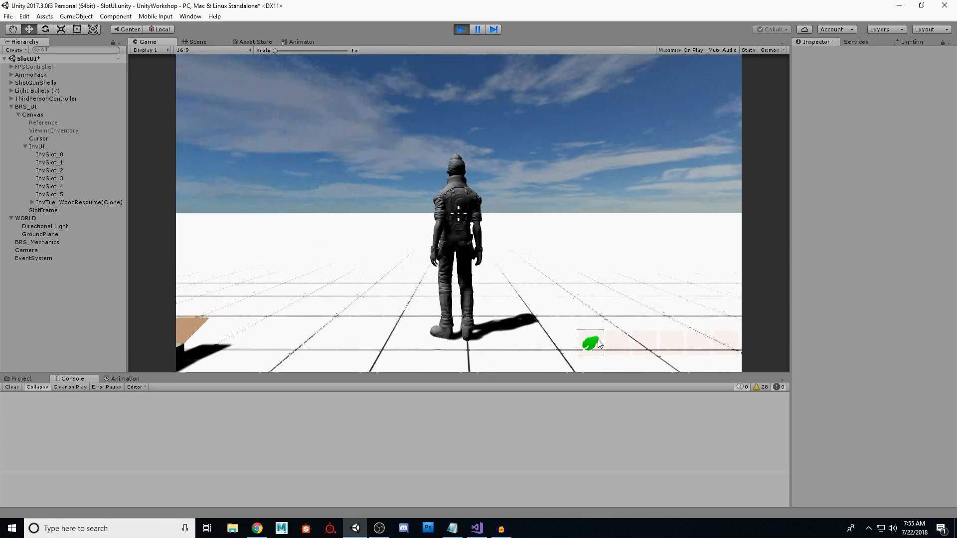
{"action": "key", "text": "a"}
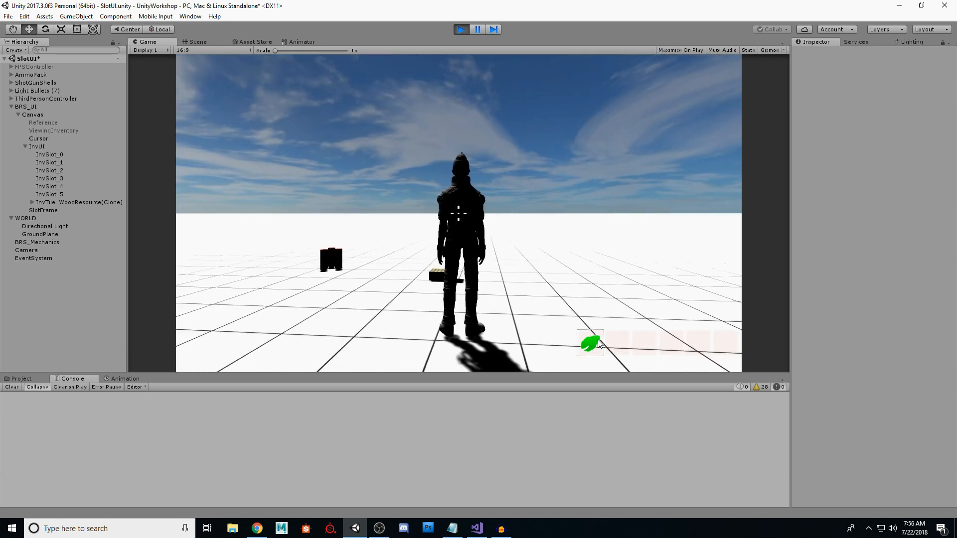
{"action": "key", "text": "d"}
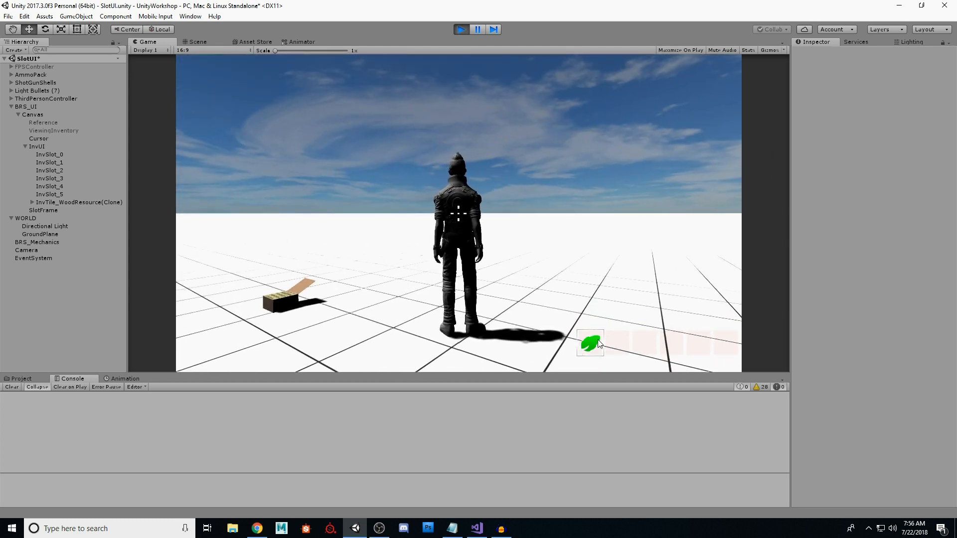
{"action": "left_click", "coordinate": [462, 30]}
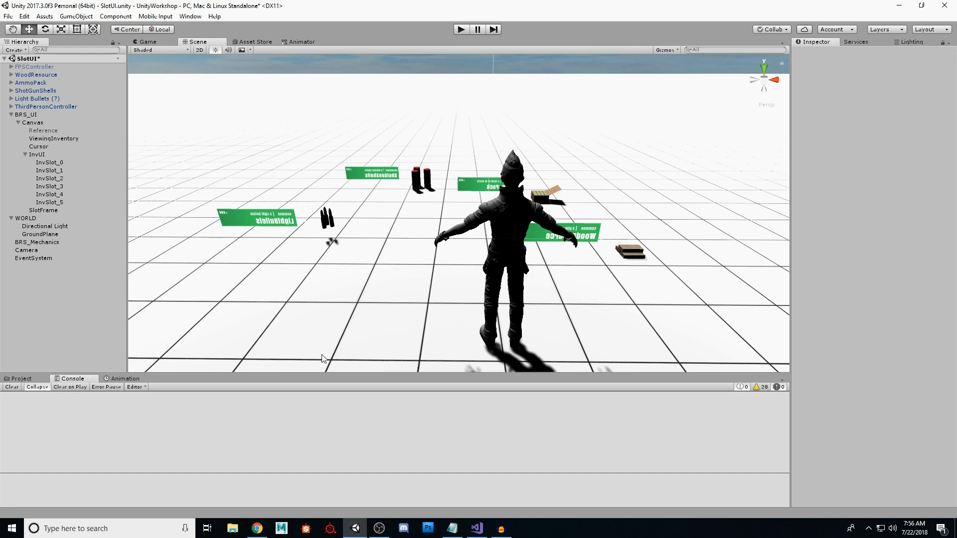
Step: Switch to Visual Studio and examine AddToInventory in BRS_InventoryManager.cs, including the NextFreeSlot check and the AddInventoryIcon call
{"action": "left_click", "coordinate": [477, 528]}
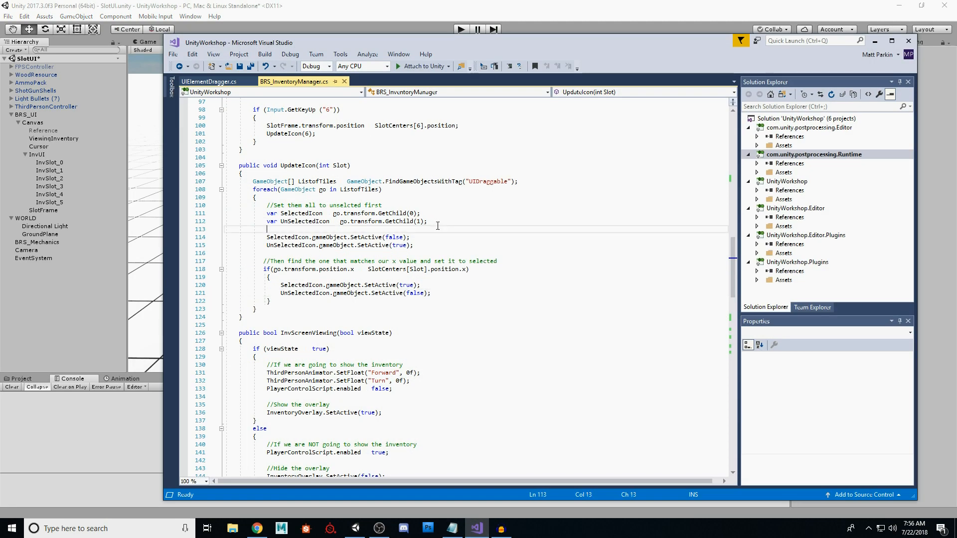
{"action": "scroll", "coordinate": [444, 234], "scroll_direction": "down", "scroll_amount": 17}
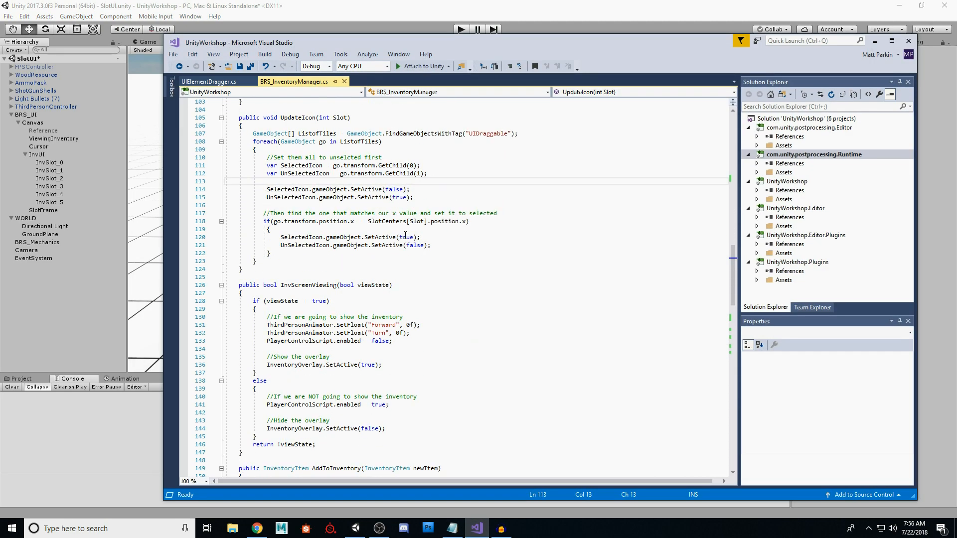
{"action": "scroll", "coordinate": [410, 235], "scroll_direction": "down", "scroll_amount": 6}
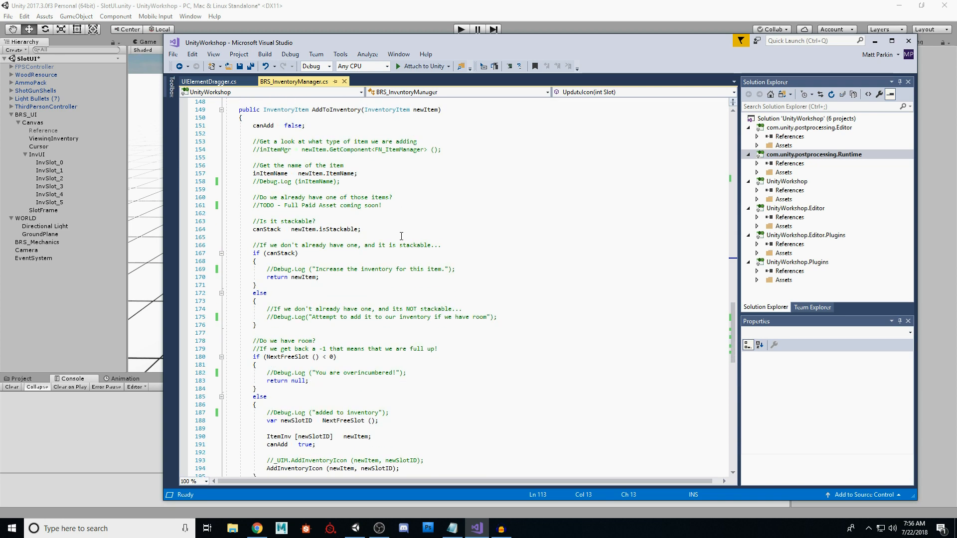
{"action": "scroll", "coordinate": [401, 236], "scroll_direction": "down", "scroll_amount": 6}
{"action": "scroll", "coordinate": [383, 235], "scroll_direction": "down", "scroll_amount": 2}
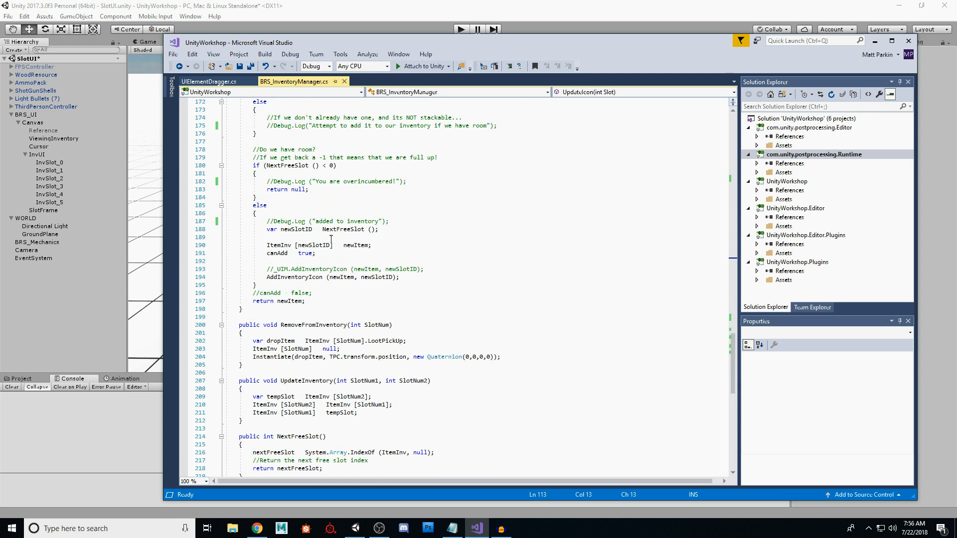
{"action": "double_click", "coordinate": [281, 166]}
{"action": "left_click", "coordinate": [412, 223]}
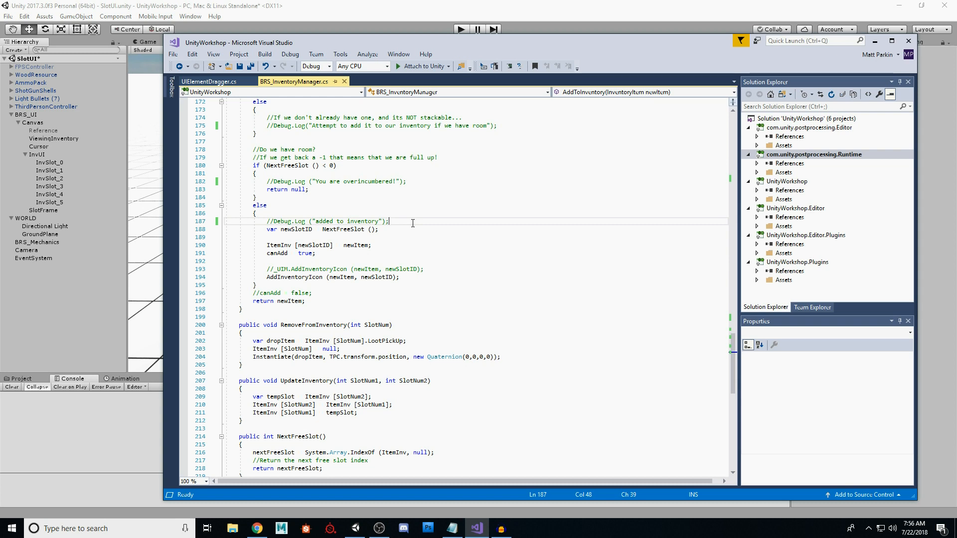
{"action": "scroll", "coordinate": [413, 223], "scroll_direction": "down", "scroll_amount": 1}
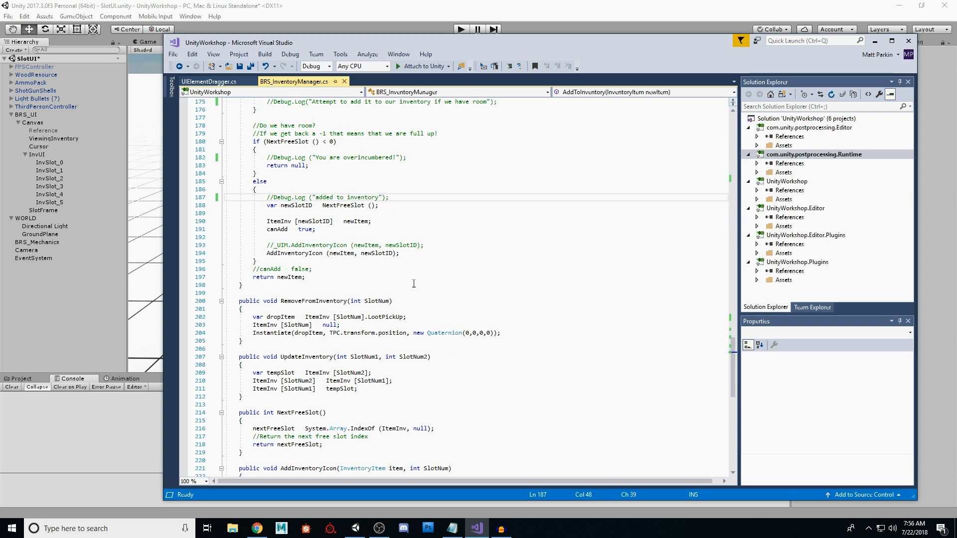
Step: Highlight the SlotFrame position and UpdateIcon(1) lines in the Input.GetKeyUp("1") block of Update
{"action": "scroll", "coordinate": [413, 283], "scroll_direction": "up", "scroll_amount": 18}
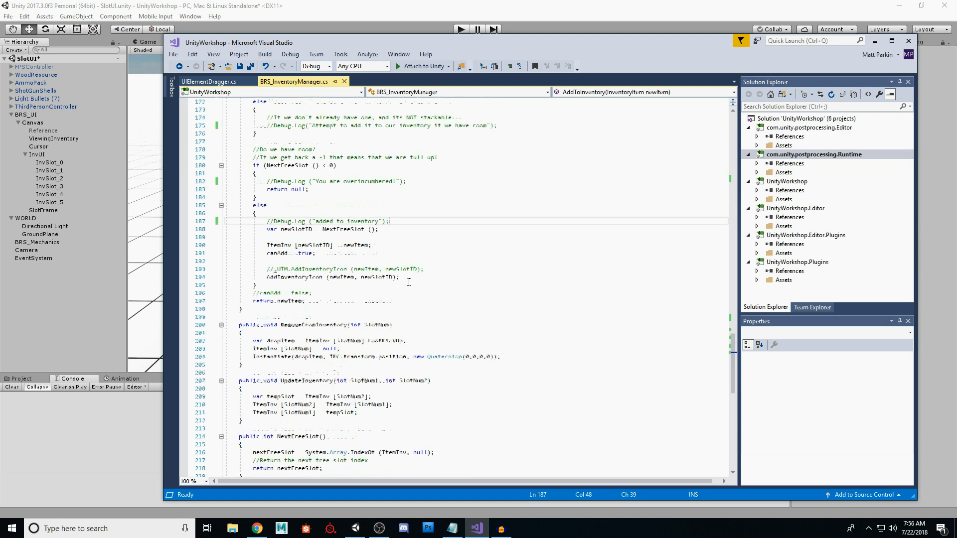
{"action": "scroll", "coordinate": [408, 284], "scroll_direction": "up", "scroll_amount": 20}
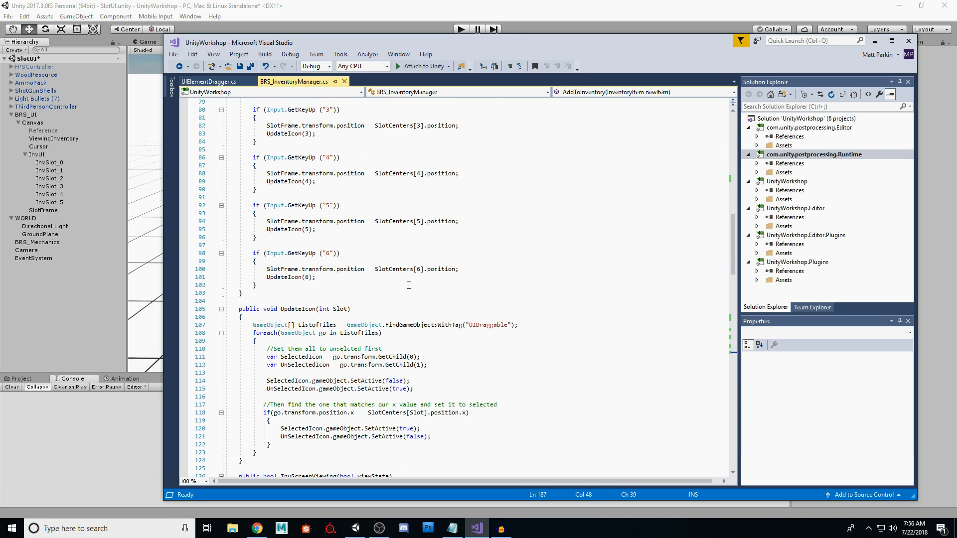
{"action": "left_click", "coordinate": [313, 189]}
{"action": "left_click_drag", "start_coordinate": [268, 171], "coordinate": [309, 181]}
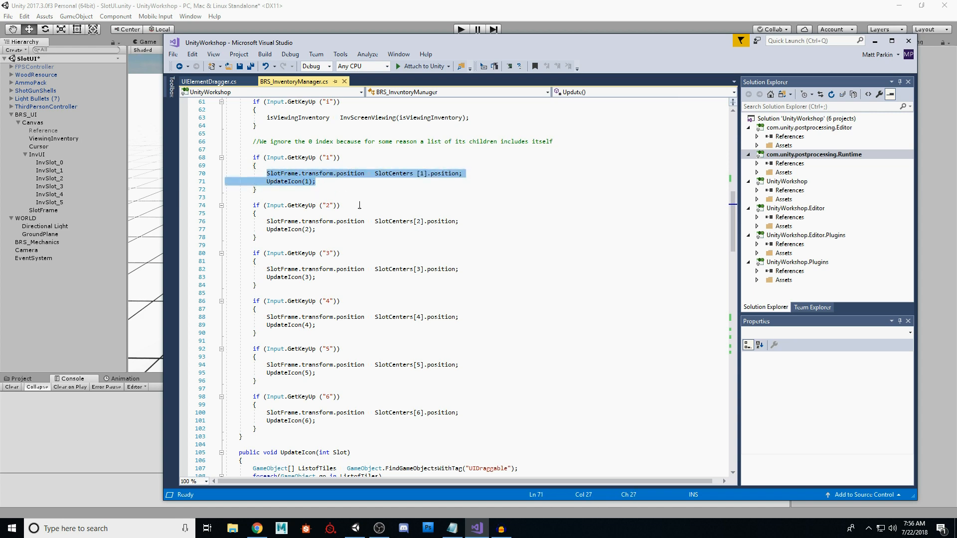
Step: Return to Unity, run the scene in play mode, and walk the character to collect the ammo pack and the shotgun shells
{"action": "left_click", "coordinate": [878, 43]}
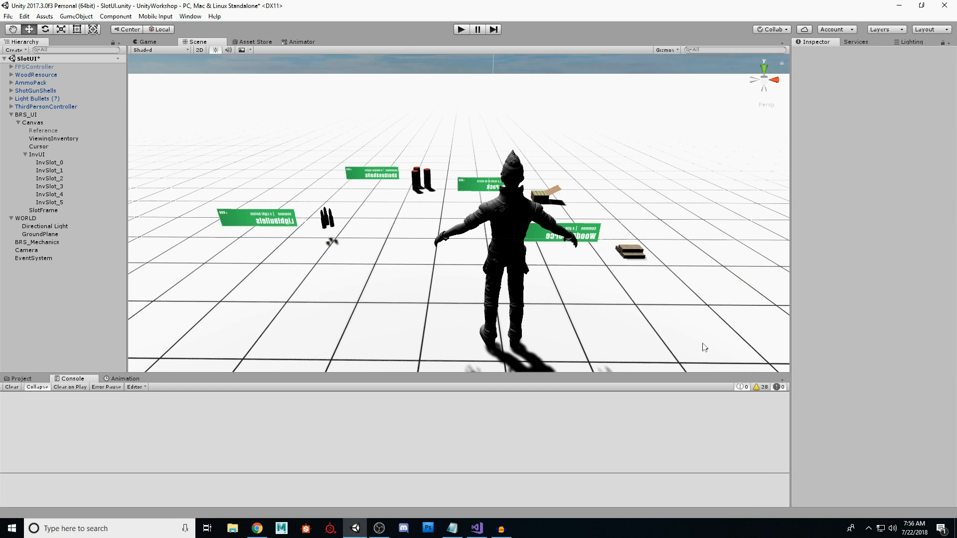
{"action": "left_click", "coordinate": [461, 31]}
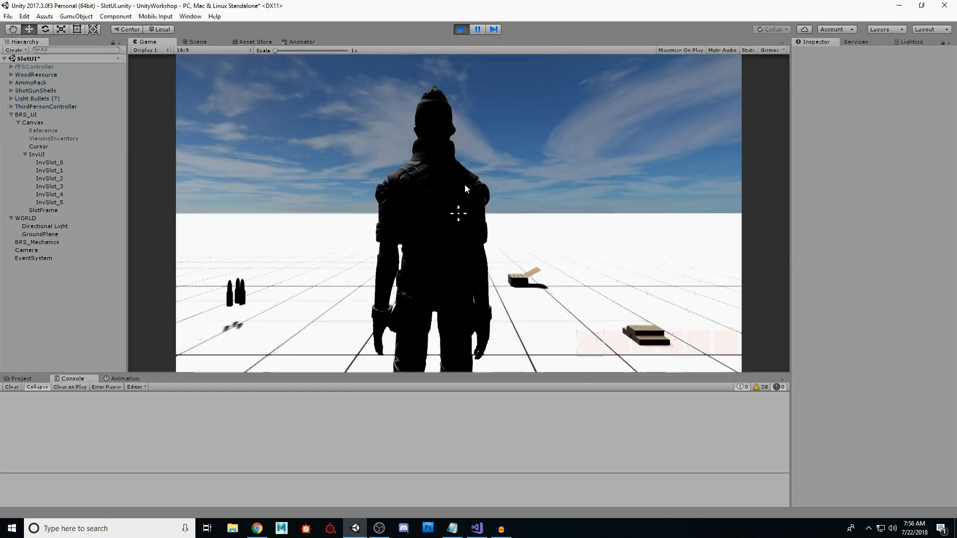
{"action": "key", "text": "w"}
{"action": "key", "text": "e"}
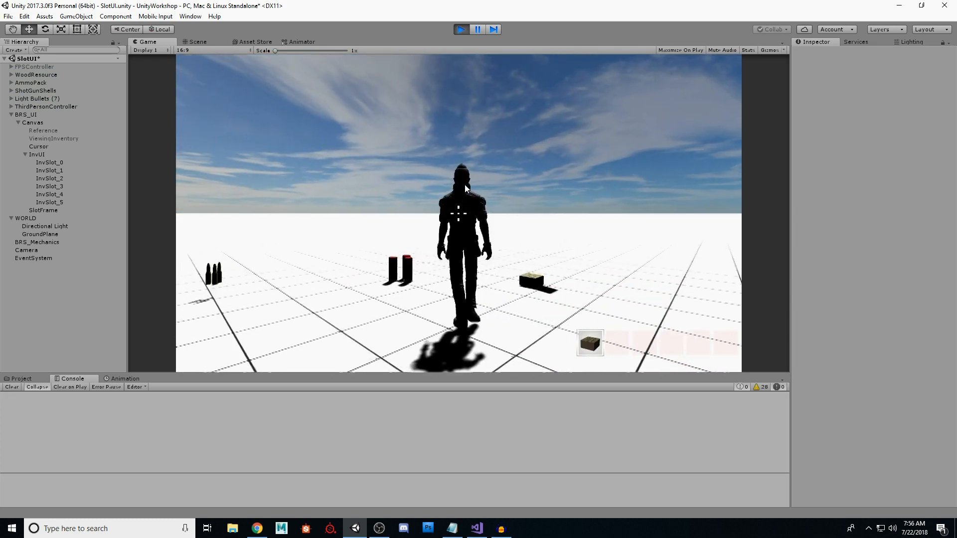
{"action": "key", "text": "e"}
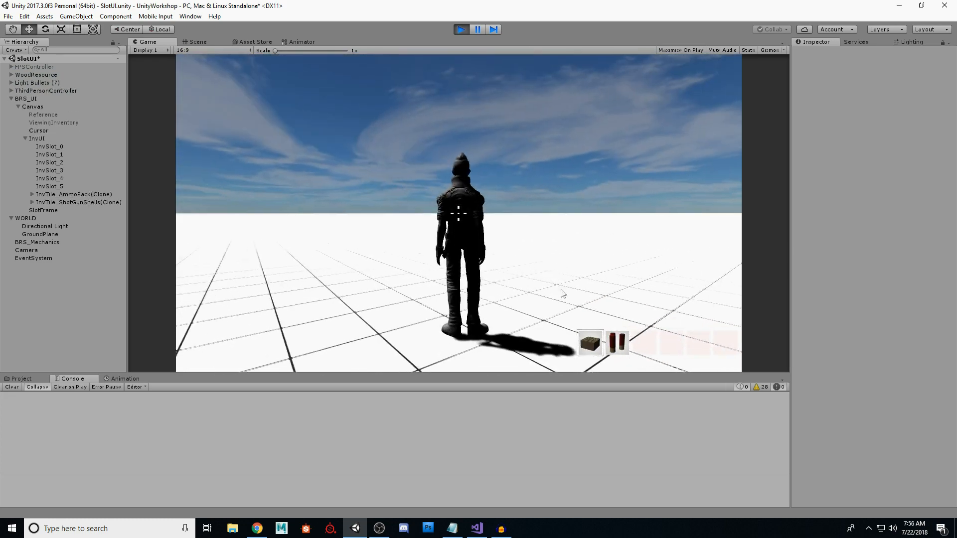
Step: Move the ammo pack tile to the sixth inventory slot and drop the shotgun shells tile out into the scene
{"action": "left_click_drag", "start_coordinate": [590, 343], "coordinate": [725, 343]}
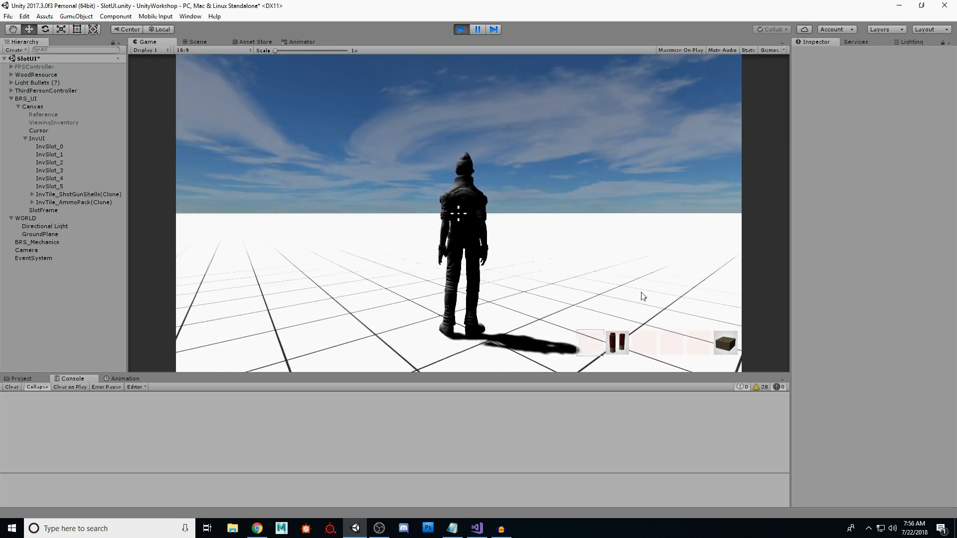
{"action": "key", "text": "w"}
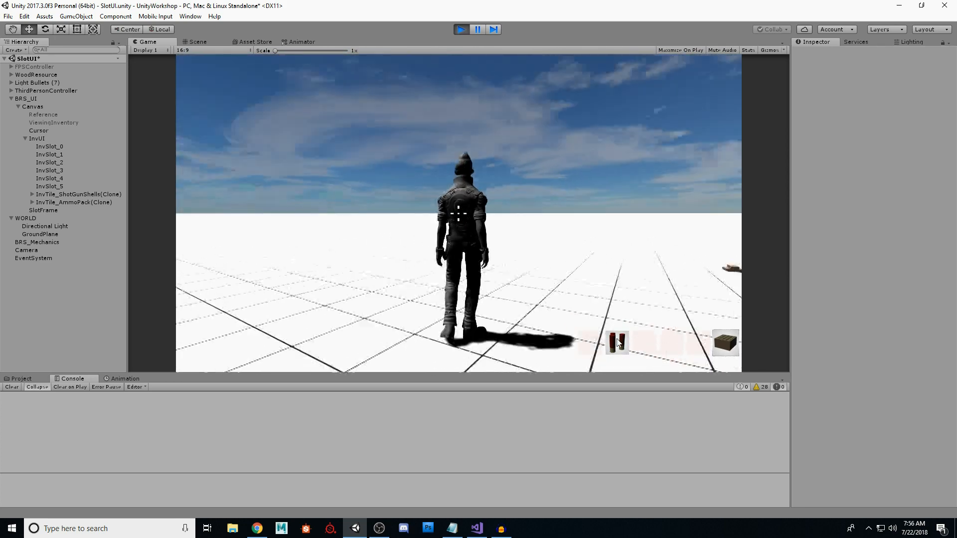
{"action": "left_click_drag", "start_coordinate": [617, 343], "coordinate": [509, 279]}
{"action": "key", "text": "w"}
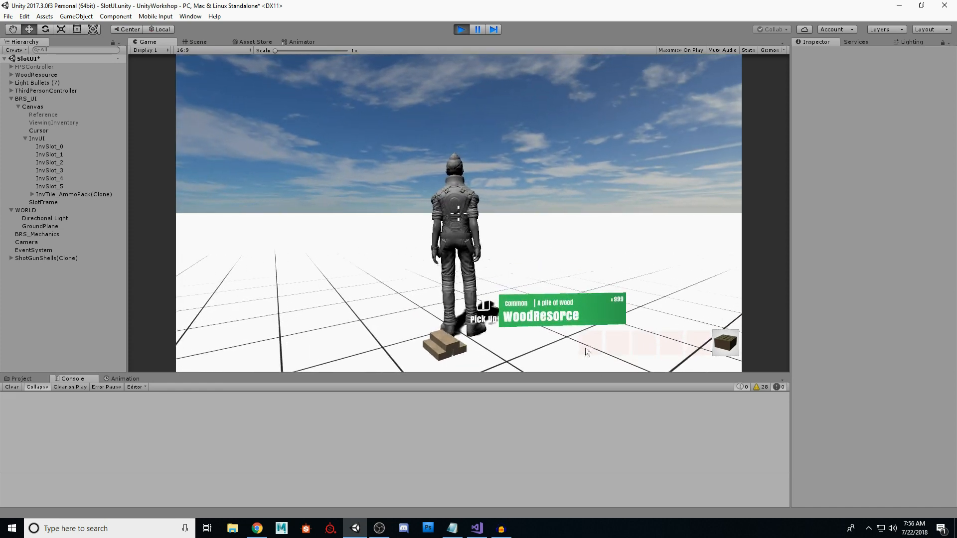
Step: Collect the wood resource and drop both the wood and ammo pack tiles out of the inventory into the scene
{"action": "key", "text": "a"}
{"action": "key", "text": "e"}
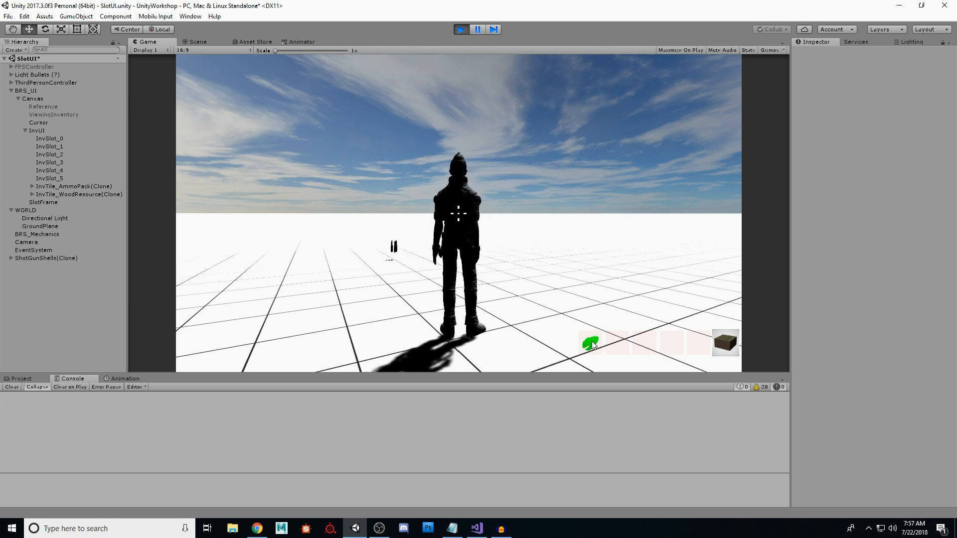
{"action": "left_click_drag", "start_coordinate": [593, 345], "coordinate": [598, 302]}
{"action": "left_click_drag", "start_coordinate": [725, 335], "coordinate": [697, 305]}
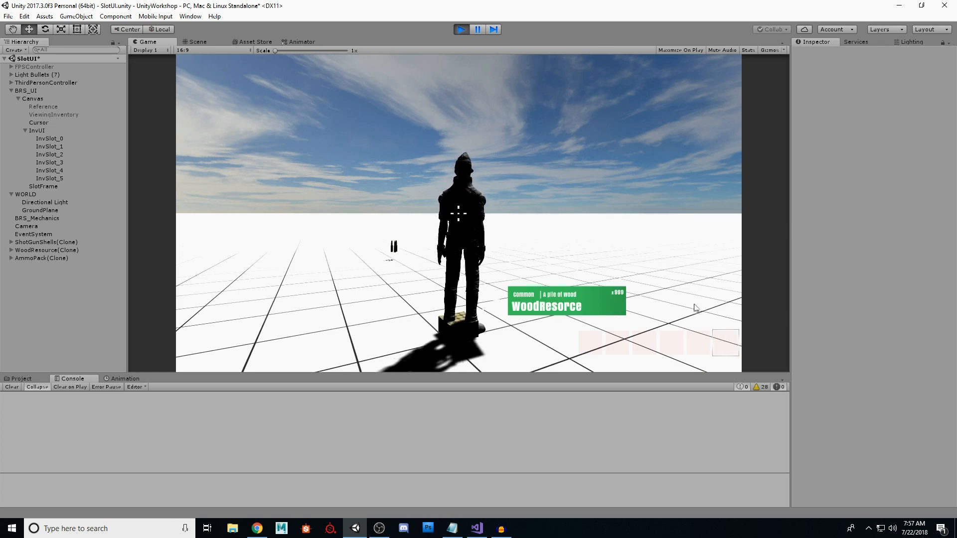
Step: Walk the character around to collect the light bullets, shotgun shells, wood resource and ammo pack into the first four slots
{"action": "key", "text": "w"}
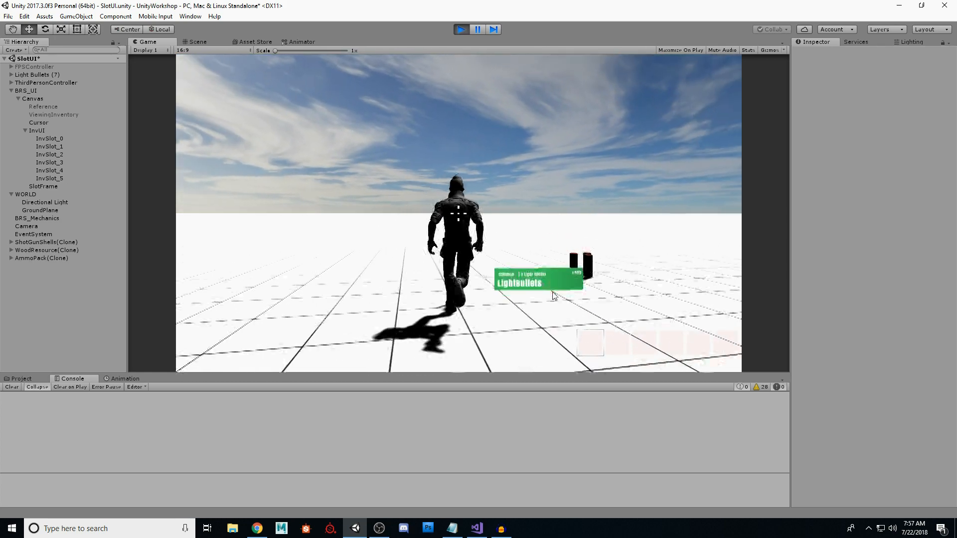
{"action": "key", "text": "e"}
{"action": "key", "text": "w"}
{"action": "key", "text": "e"}
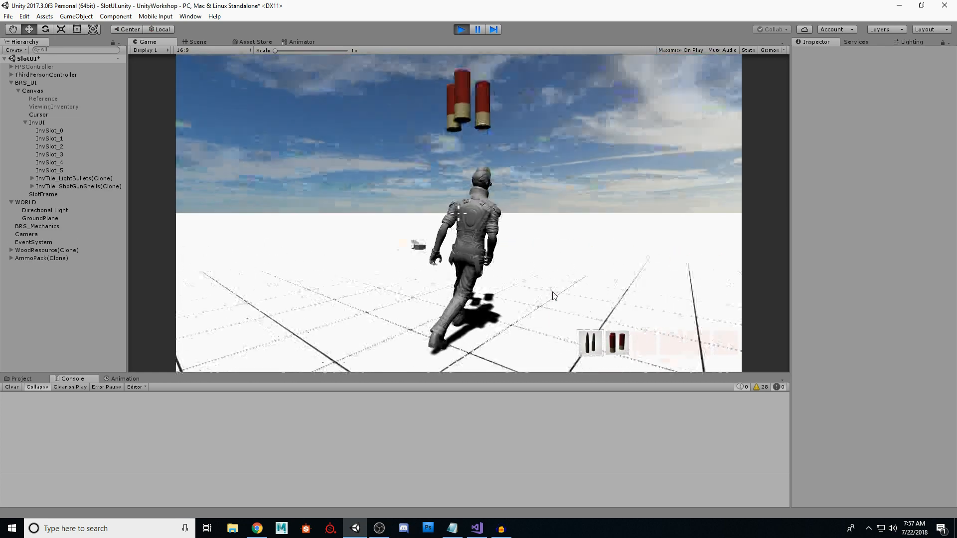
{"action": "key", "text": "w"}
{"action": "key", "text": "e"}
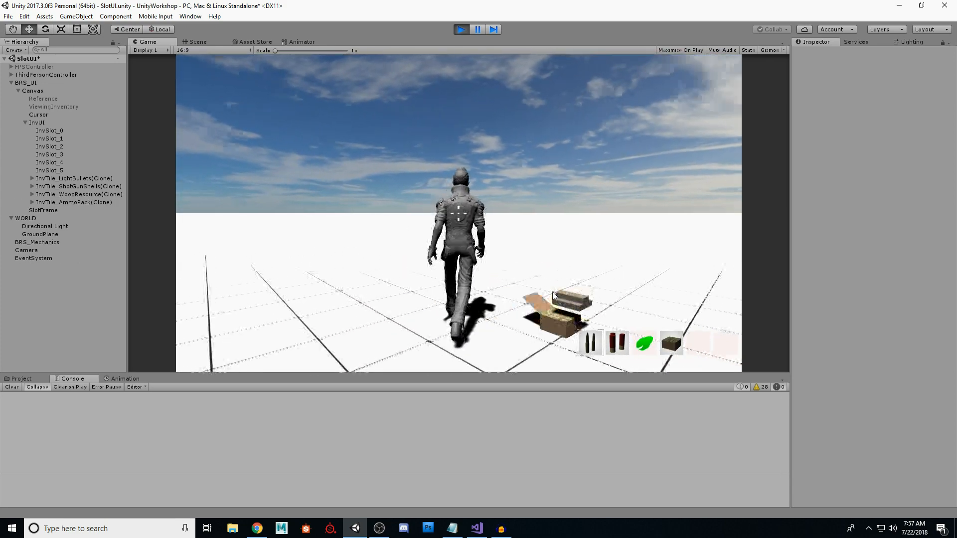
Step: Rearrange the tiles so ammo pack, light bullets, wood and shotgun shells fill slots two to five, and stop play mode
{"action": "key", "text": "w"}
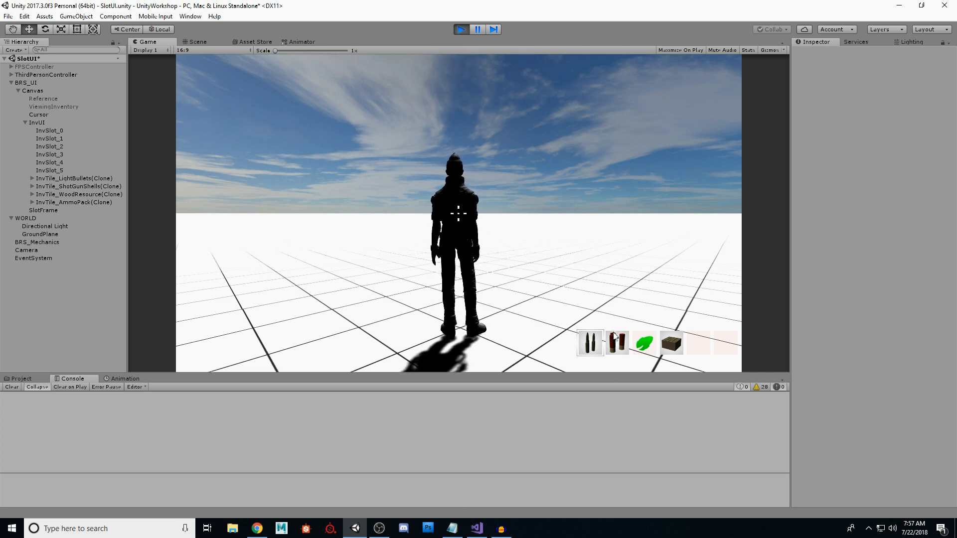
{"action": "left_click_drag", "start_coordinate": [616, 351], "coordinate": [698, 344]}
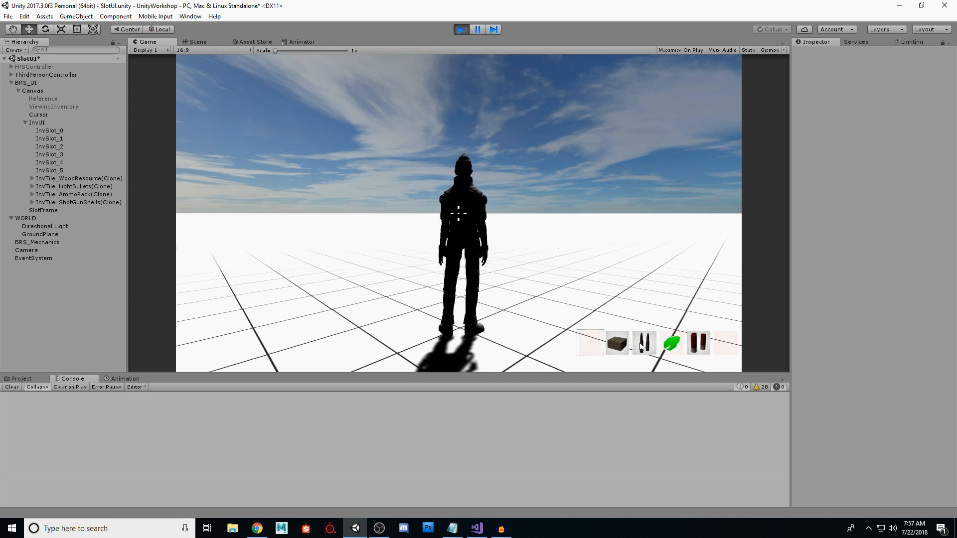
{"action": "key", "text": "d"}
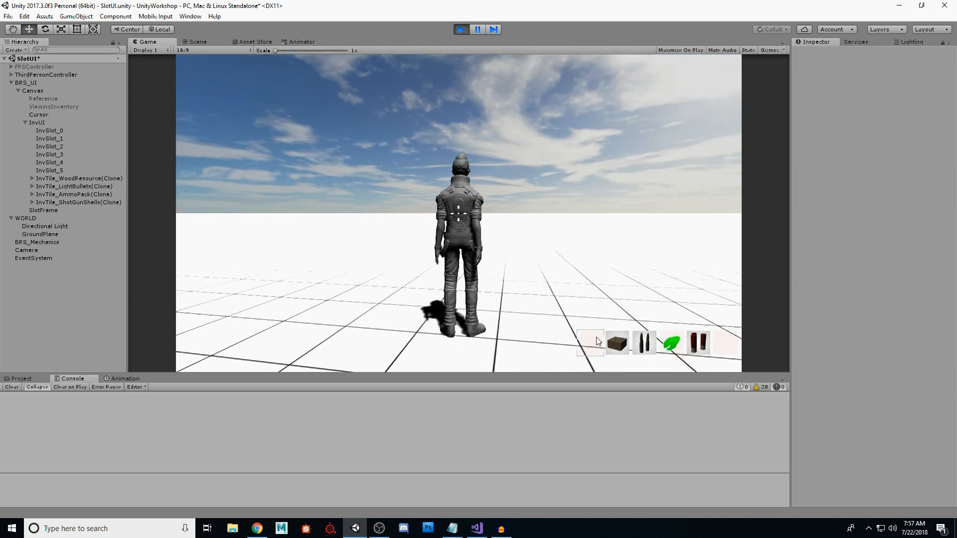
{"action": "key", "text": "d"}
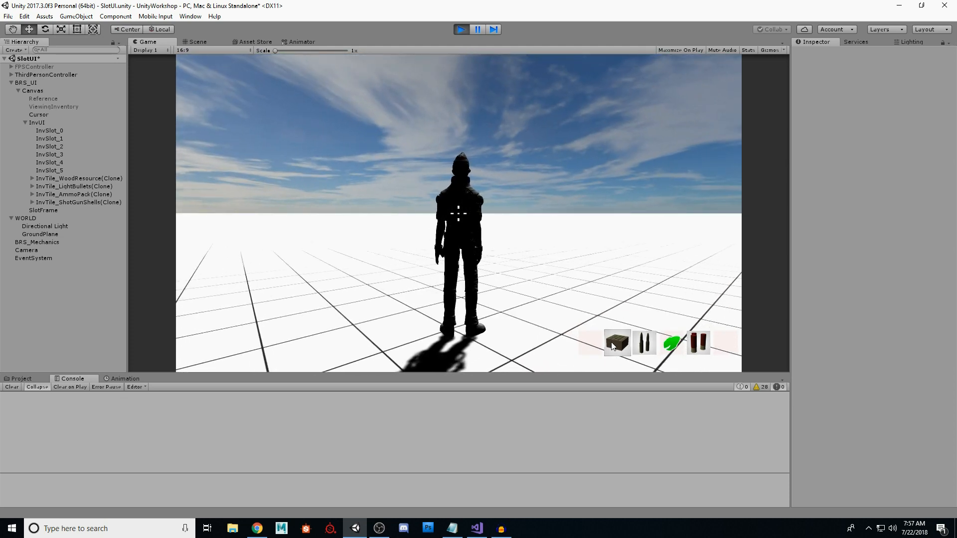
{"action": "left_click", "coordinate": [460, 30]}
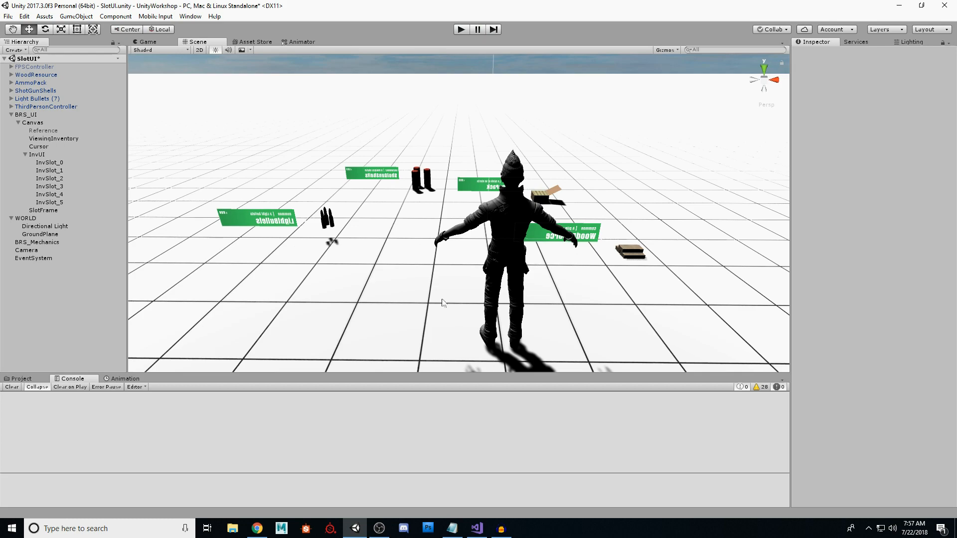
{"action": "right_click_drag", "start_coordinate": [394, 207], "coordinate": [583, 232]}
{"action": "key", "text": "a"}
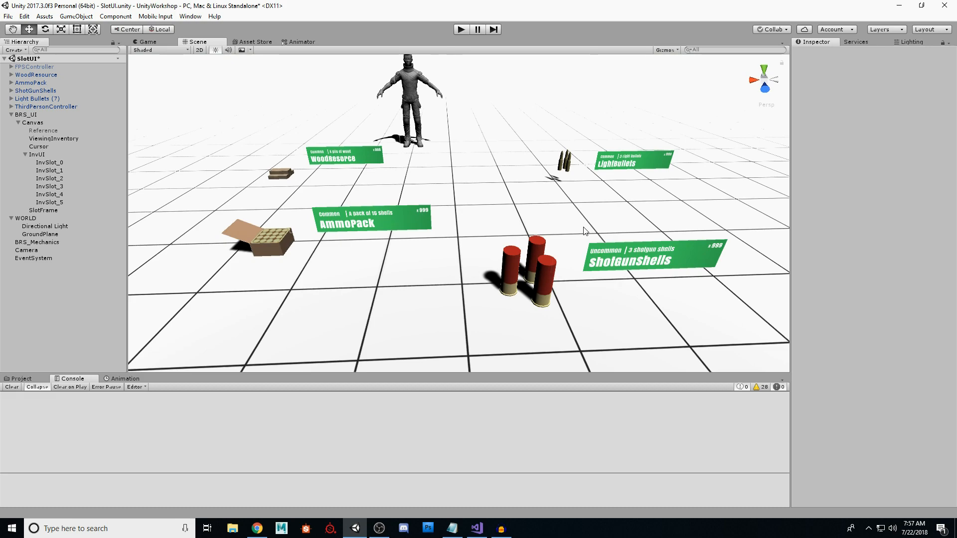
{"action": "mouse_move", "coordinate": [509, 231]}
{"action": "right_mouse_down"}
{"action": "mouse_move", "coordinate": [504, 252]}
{"action": "mouse_move", "coordinate": [540, 220]}
{"action": "mouse_move", "coordinate": [566, 171]}
{"action": "mouse_move", "coordinate": [479, 205]}
{"action": "mouse_move", "coordinate": [505, 215]}
{"action": "right_mouse_up"}
{"action": "right_click_drag", "start_coordinate": [476, 181], "coordinate": [446, 202]}
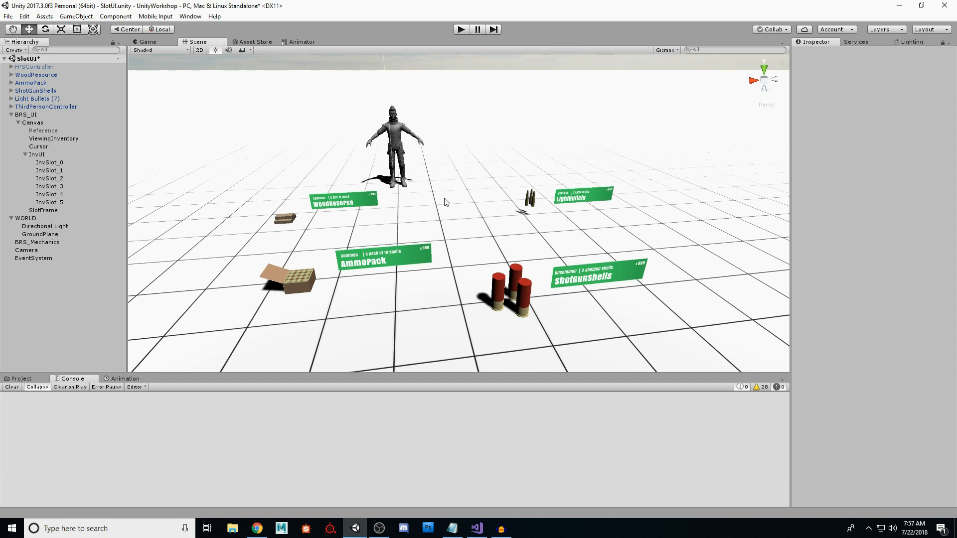
{"action": "right_click_drag", "start_coordinate": [448, 187], "coordinate": [438, 242]}
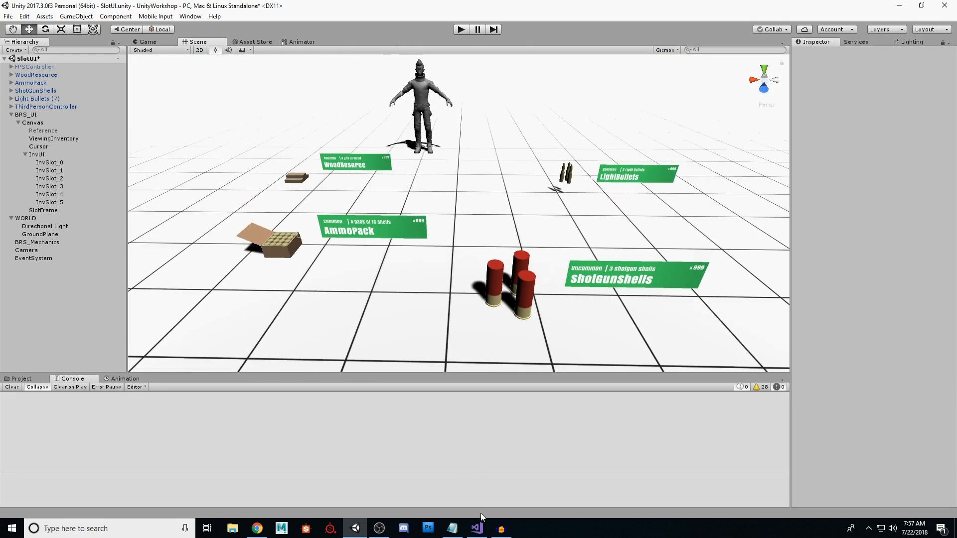
Step: In Visual Studio, add the comment "//Future development - what to do now that we have this item" below the AddInventoryIcon call in AddToInventory
{"action": "left_click", "coordinate": [477, 527]}
{"action": "scroll", "coordinate": [485, 280], "scroll_direction": "down", "scroll_amount": 15}
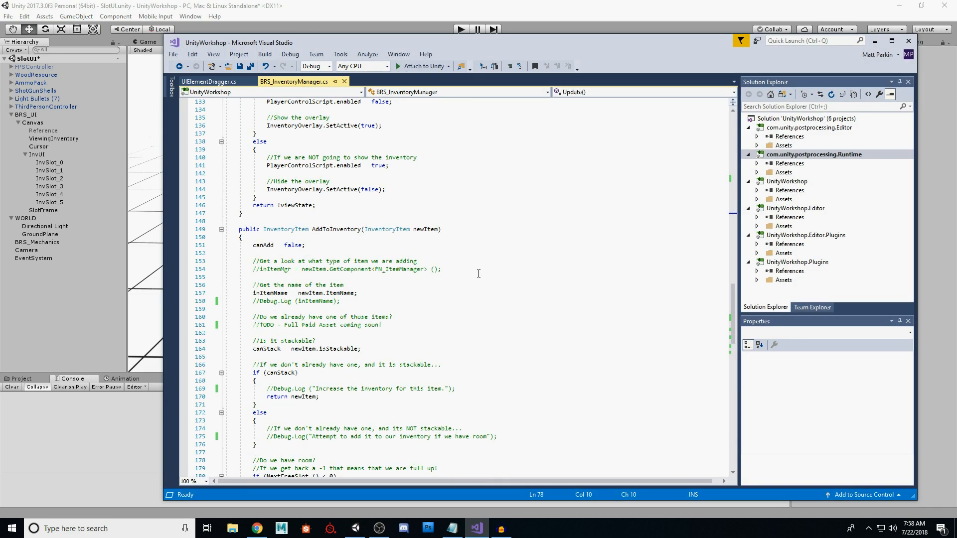
{"action": "scroll", "coordinate": [478, 274], "scroll_direction": "down", "scroll_amount": 2}
{"action": "scroll", "coordinate": [380, 258], "scroll_direction": "down", "scroll_amount": 9}
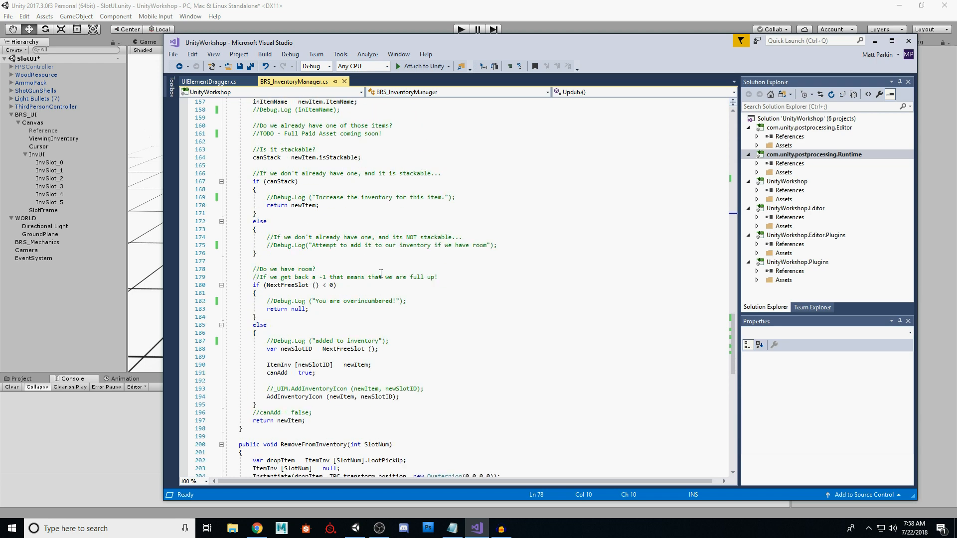
{"action": "scroll", "coordinate": [299, 337], "scroll_direction": "up", "scroll_amount": 1}
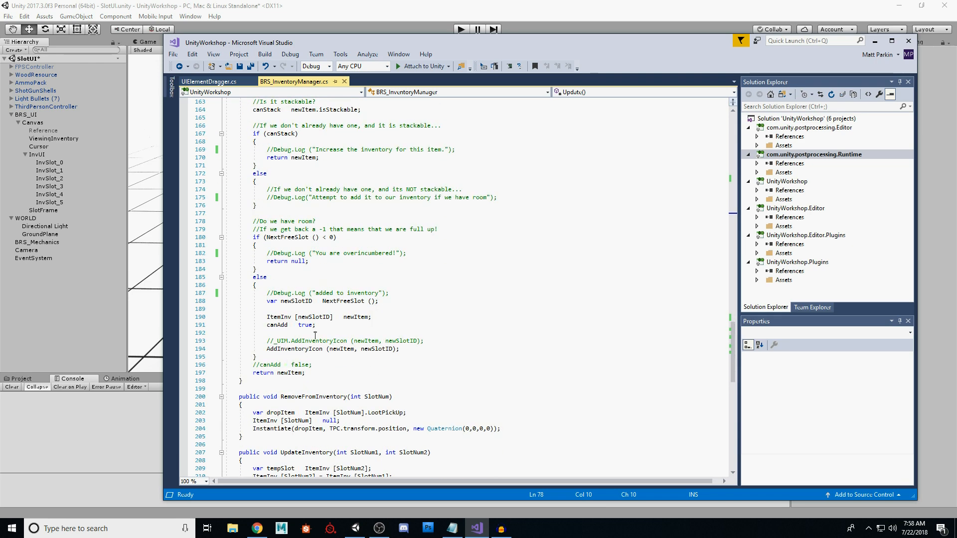
{"action": "double_click", "coordinate": [323, 349]}
{"action": "left_click", "coordinate": [429, 352]}
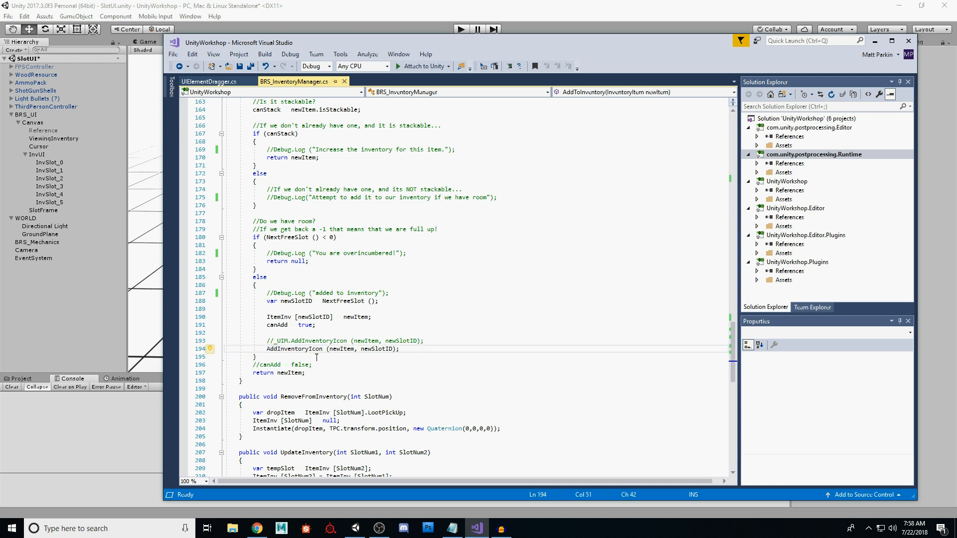
{"action": "key", "text": "Return"}
{"action": "key", "text": "Return"}
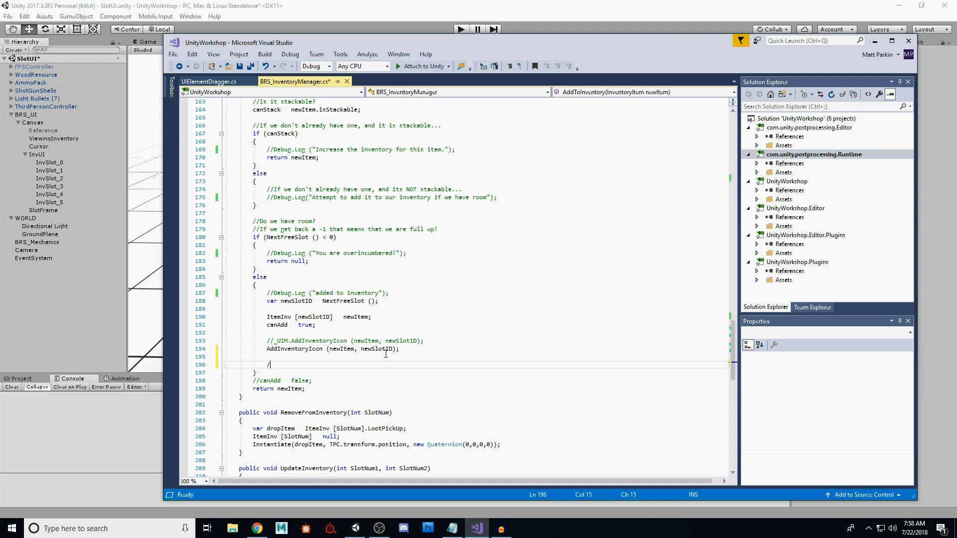
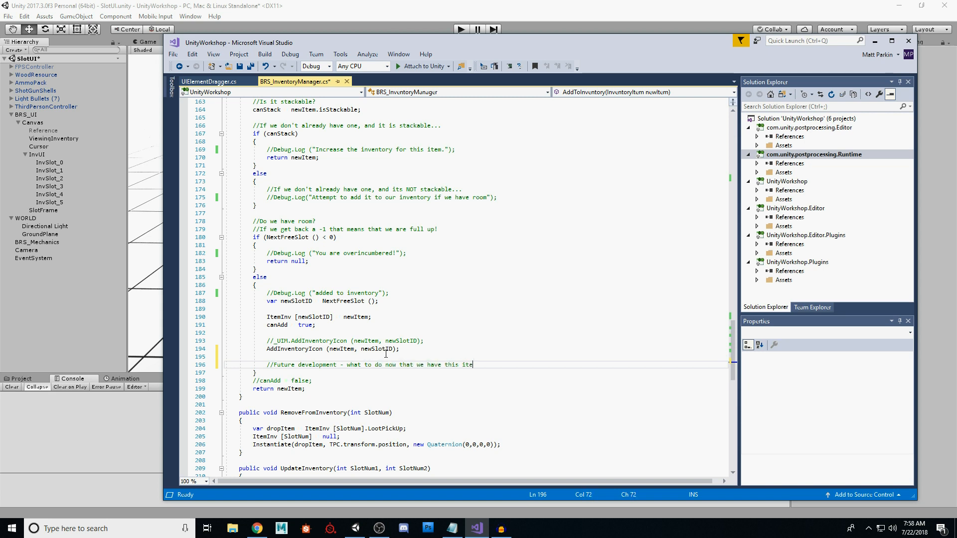
{"action": "left_click", "coordinate": [402, 294]}
{"action": "left_click", "coordinate": [499, 358]}
{"action": "left_click", "coordinate": [496, 365]}
Step: Return to Unity, rerun the scene, and collect the wood resource, ammo pack, shotgun shells and light bullets
{"action": "left_click", "coordinate": [620, 7]}
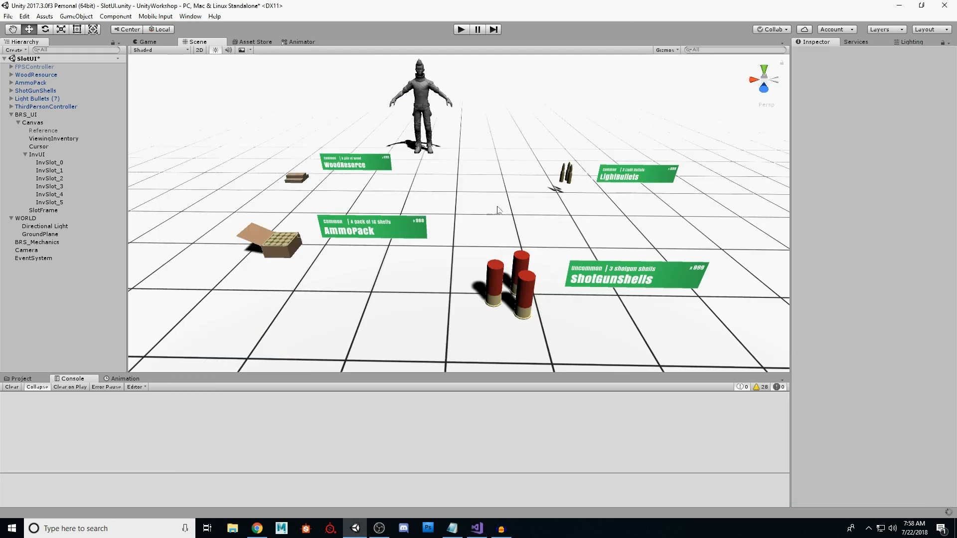
{"action": "left_click", "coordinate": [464, 31]}
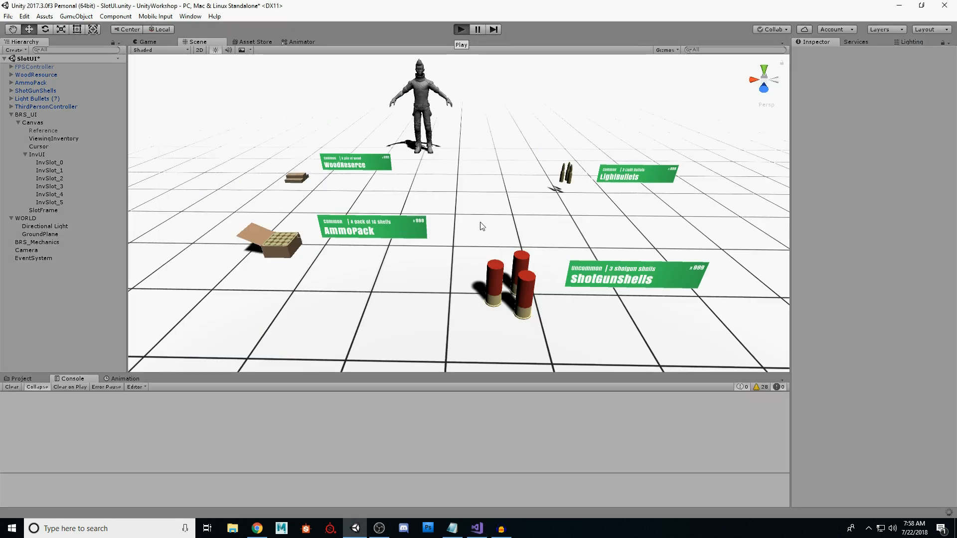
{"action": "key", "text": "w"}
{"action": "key", "text": "w"}
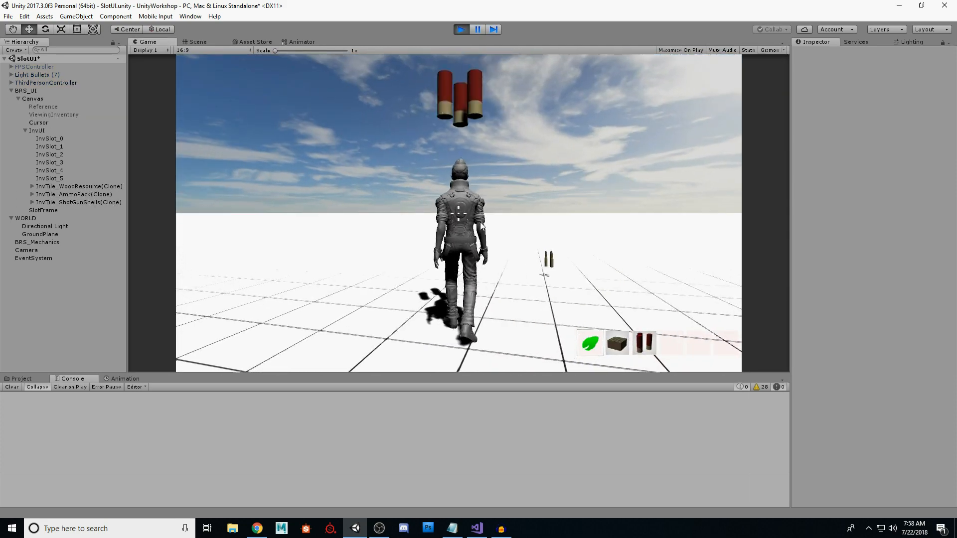
{"action": "key", "text": "w"}
Step: Cycle the slot frame back and forth across the filled slots, ending on the shotgun shells in the third slot
{"action": "scroll", "coordinate": [482, 226], "scroll_direction": "down", "scroll_amount": 3}
{"action": "scroll", "coordinate": [424, 229], "scroll_direction": "up", "scroll_amount": 2}
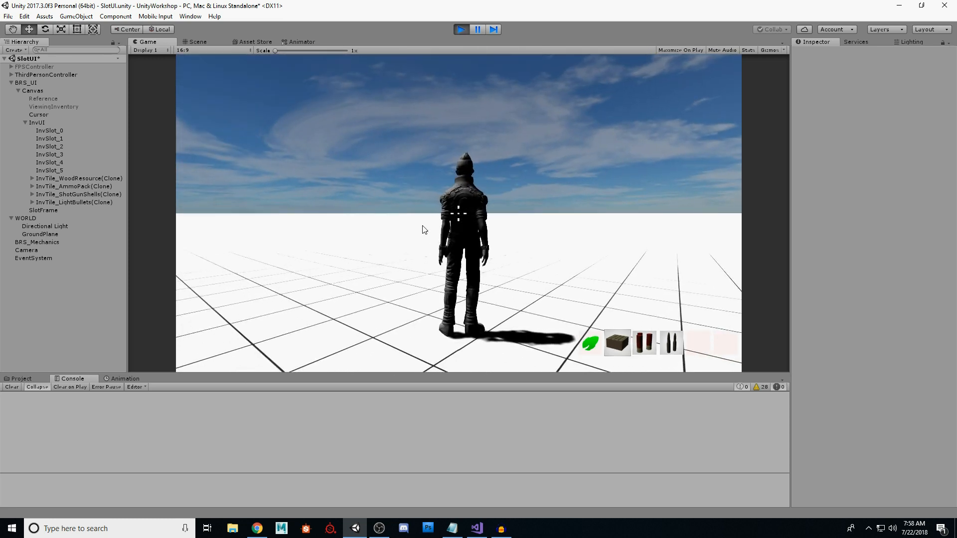
{"action": "scroll", "coordinate": [424, 229], "scroll_direction": "down", "scroll_amount": 2}
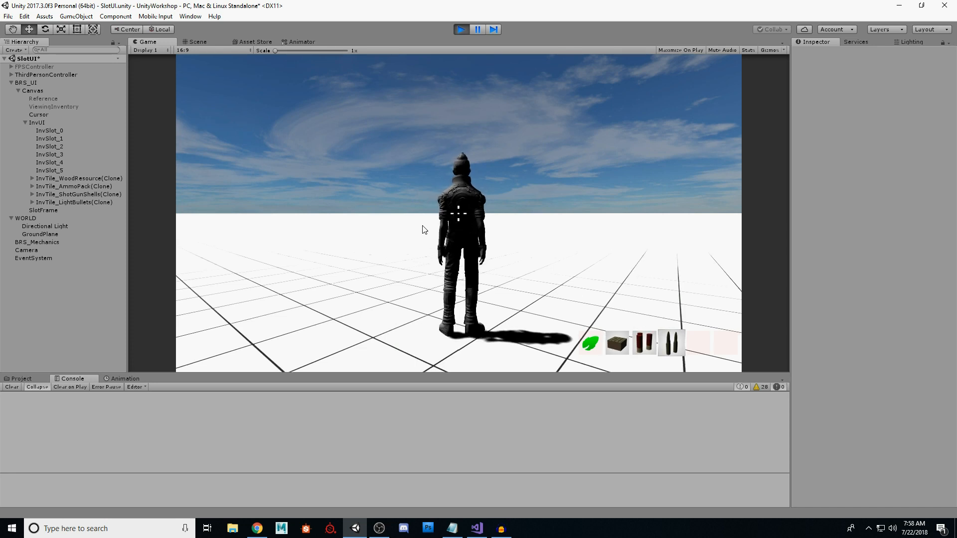
{"action": "scroll", "coordinate": [423, 229], "scroll_direction": "up", "scroll_amount": 2}
{"action": "scroll", "coordinate": [423, 229], "scroll_direction": "down", "scroll_amount": 1}
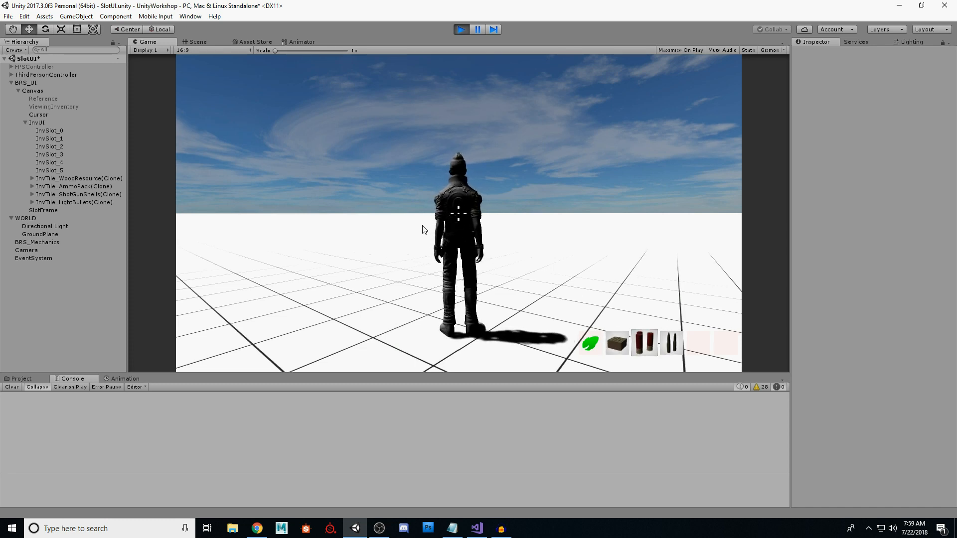
Step: Inspect the Item Inv elements in the inventory manager script of BRS_Mechanics and return control to the running game
{"action": "key", "text": "w"}
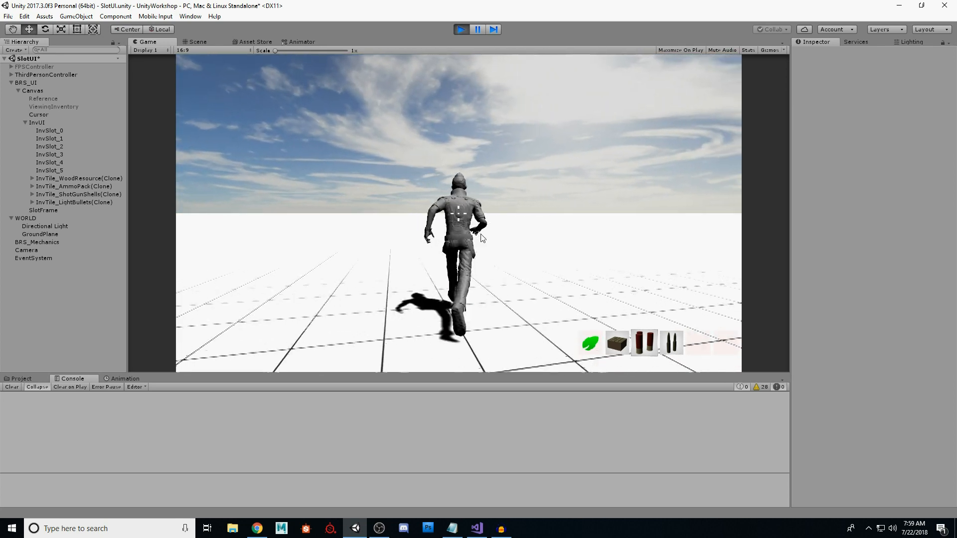
{"action": "left_click", "coordinate": [42, 243]}
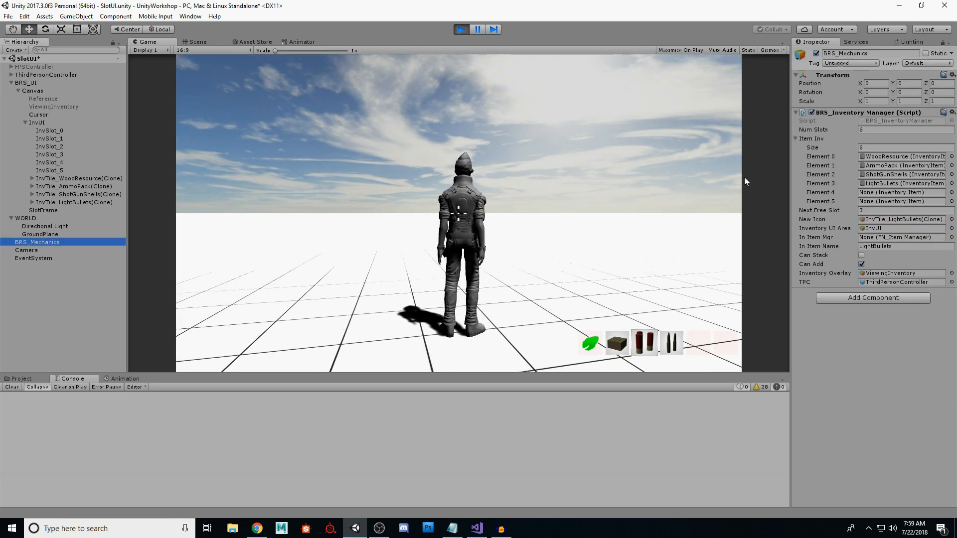
{"action": "left_click", "coordinate": [571, 189]}
{"action": "key", "text": "d"}
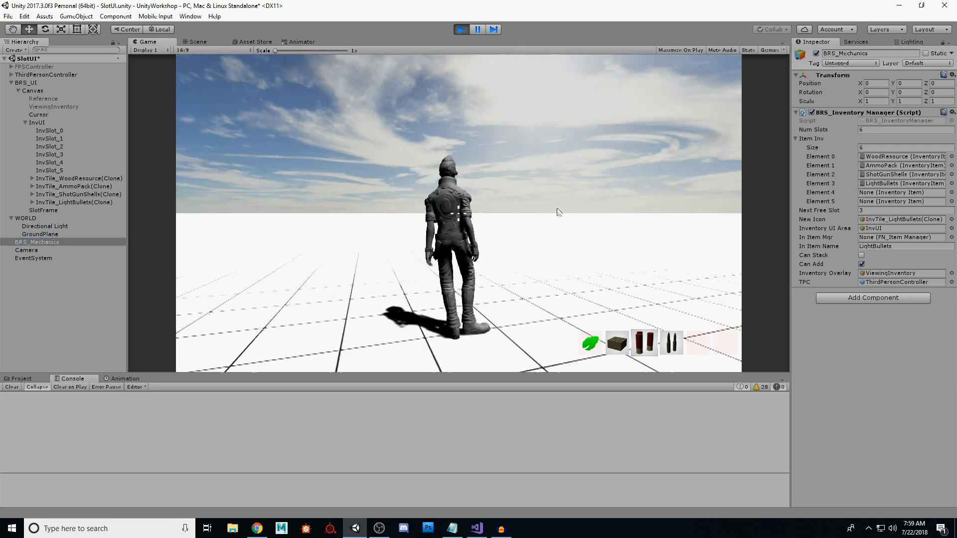
Step: Drop the wood resource, shotgun shells and light bullets out of their inventory slots into the world
{"action": "left_click_drag", "start_coordinate": [591, 344], "coordinate": [596, 294]}
{"action": "key", "text": "d"}
{"action": "key", "text": "w"}
{"action": "left_click_drag", "start_coordinate": [642, 343], "coordinate": [563, 274]}
{"action": "key", "text": "a"}
{"action": "key", "text": "a"}
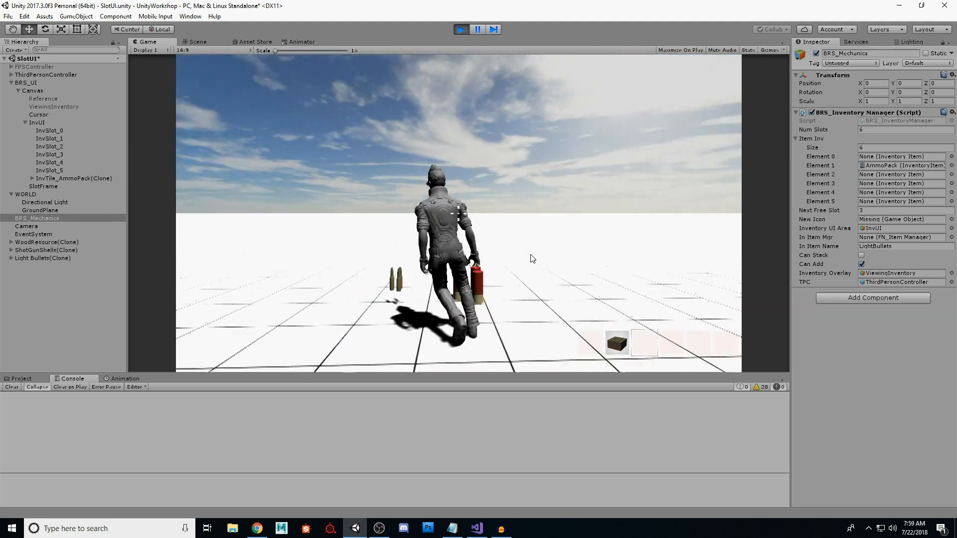
Step: Walk the character over the dropped shotgun shells, light bullets and wood resource to collect them again
{"action": "key", "text": "w"}
{"action": "key", "text": "d"}
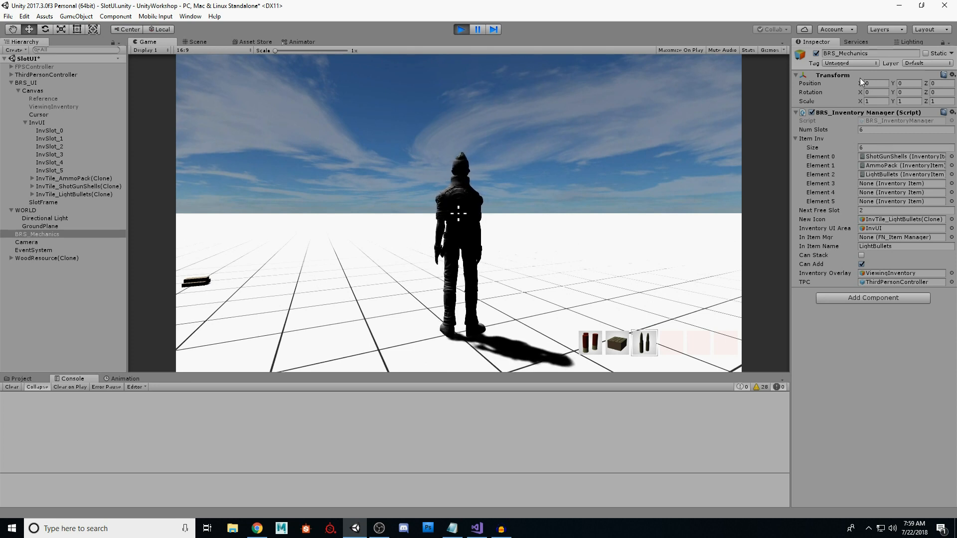
{"action": "key", "text": "w"}
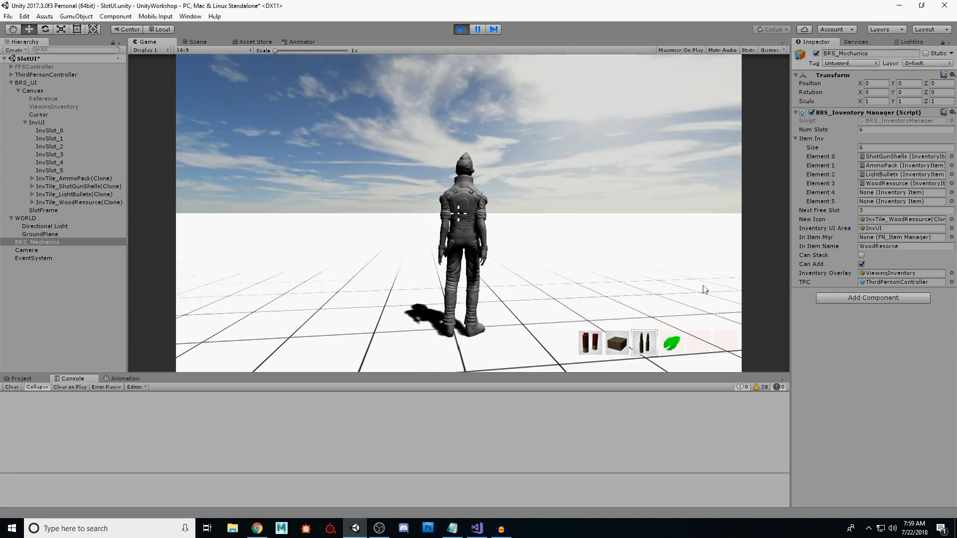
Step: Drop the light bullets, wood resource, ammo pack and shotgun shells from the inventory and collect all four again
{"action": "left_click", "coordinate": [647, 349]}
{"action": "left_click", "coordinate": [671, 344]}
{"action": "left_click", "coordinate": [617, 343]}
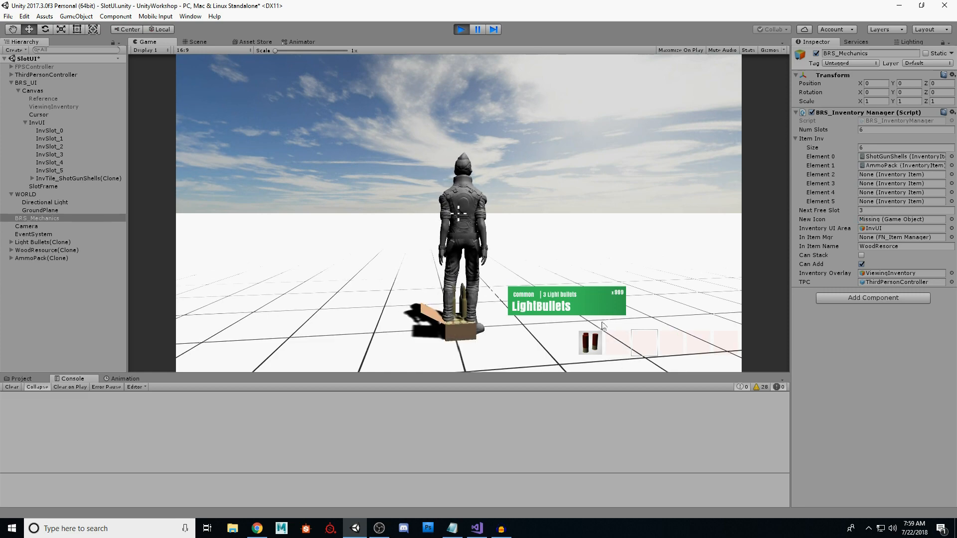
{"action": "left_click", "coordinate": [590, 343]}
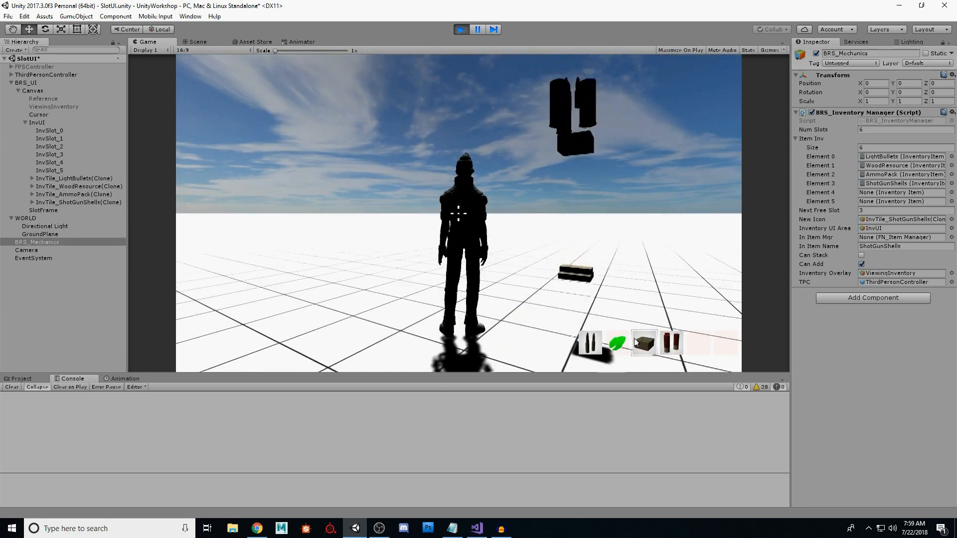
{"action": "key", "text": "w"}
Step: Drop the light bullets, ammo pack and shotgun shells into the world, keeping the wood resource in its slot
{"action": "left_click_drag", "start_coordinate": [592, 343], "coordinate": [597, 272]}
{"action": "mouse_move", "coordinate": [644, 343]}
{"action": "left_mouse_down"}
{"action": "mouse_move", "coordinate": [623, 247]}
{"action": "mouse_move", "coordinate": [608, 272]}
{"action": "left_mouse_up"}
{"action": "key", "text": "w"}
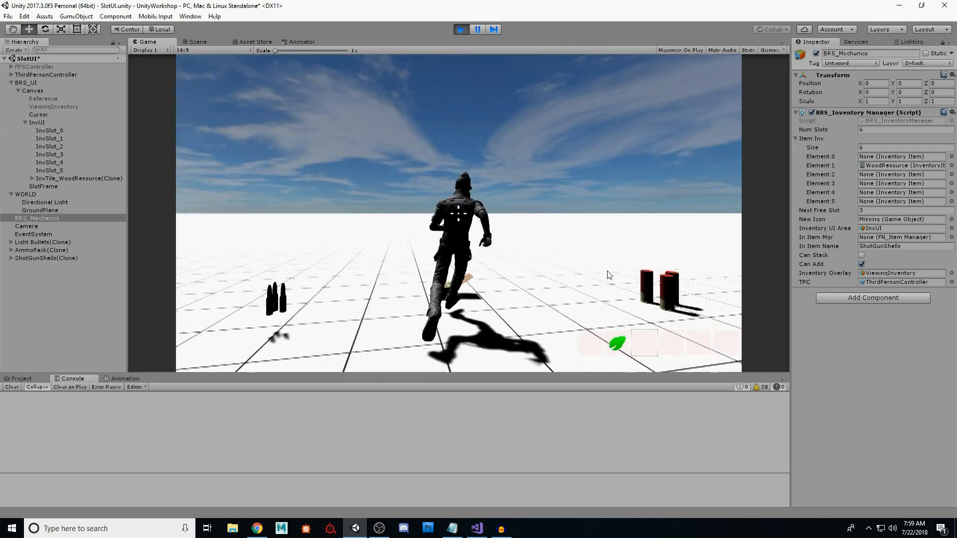
Step: Collect the ammo pack and shotgun shells, walk up to the light bullets and stop the running scene
{"action": "key", "text": "w"}
{"action": "key", "text": "d"}
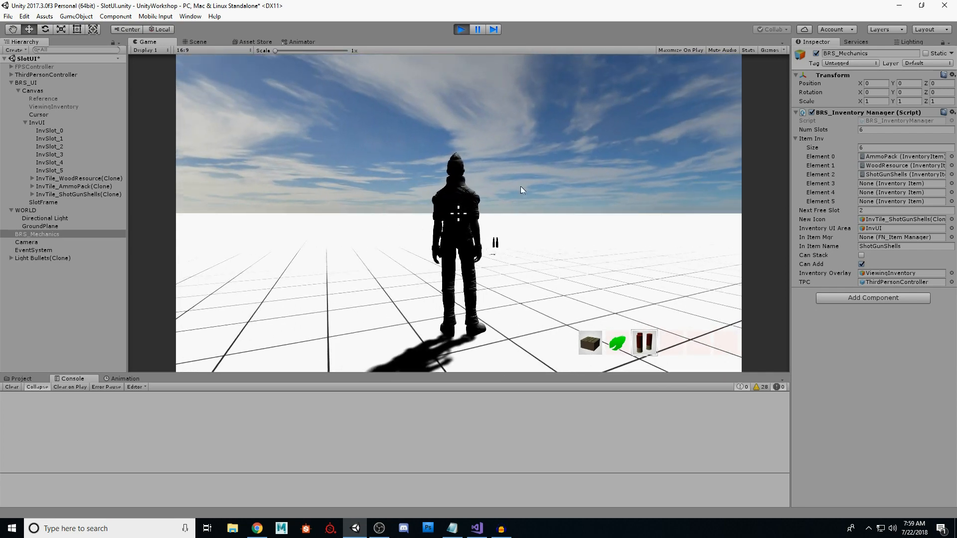
{"action": "key", "text": "w"}
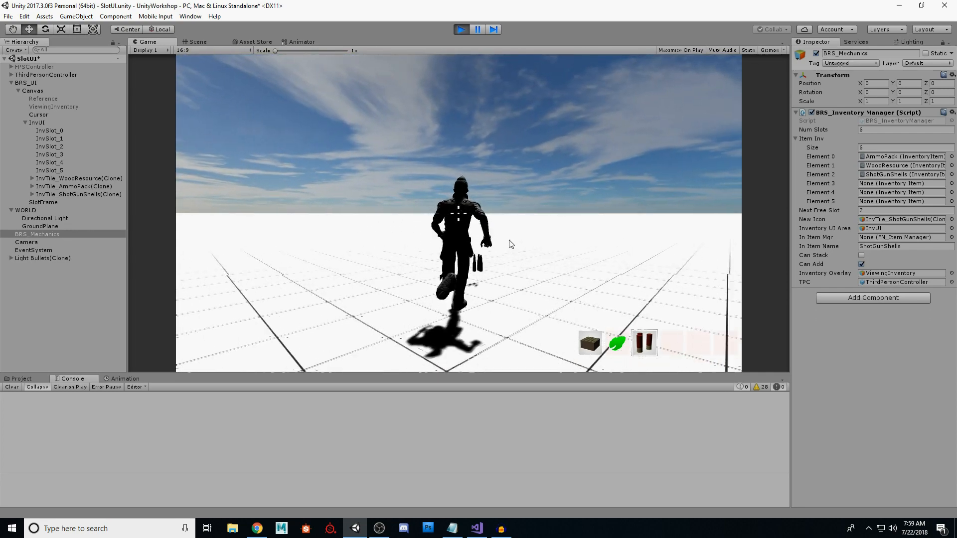
{"action": "key", "text": "w"}
{"action": "key", "text": "w"}
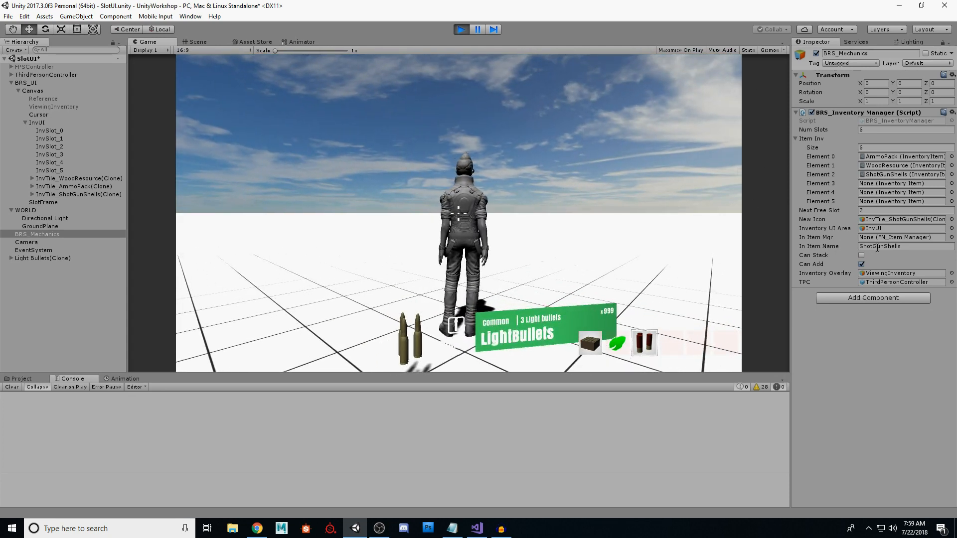
{"action": "left_click", "coordinate": [461, 29]}
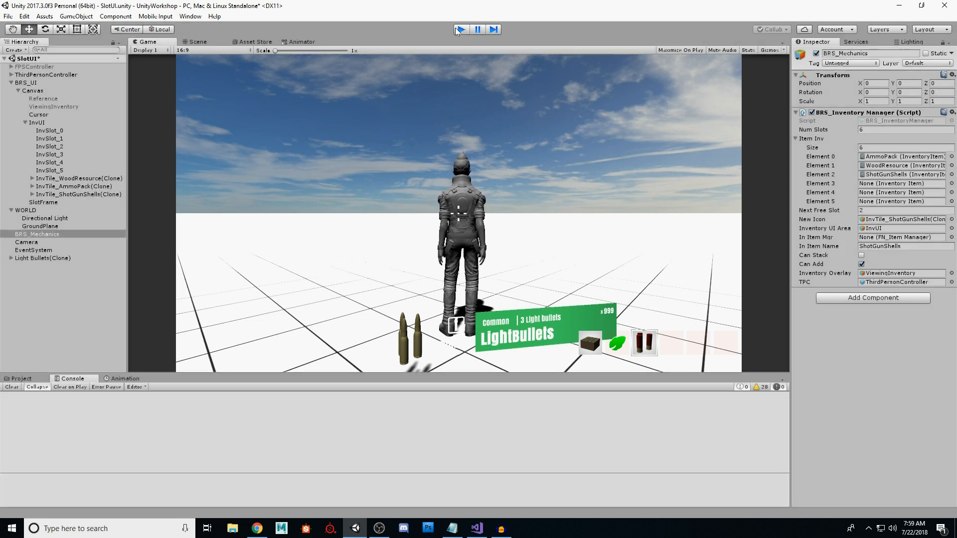
Step: Review BRS_InventoryManager.cs in Visual Studio from AddToInventory back to the top of the class, and return to Unity
{"action": "key", "text": "alt+Tab"}
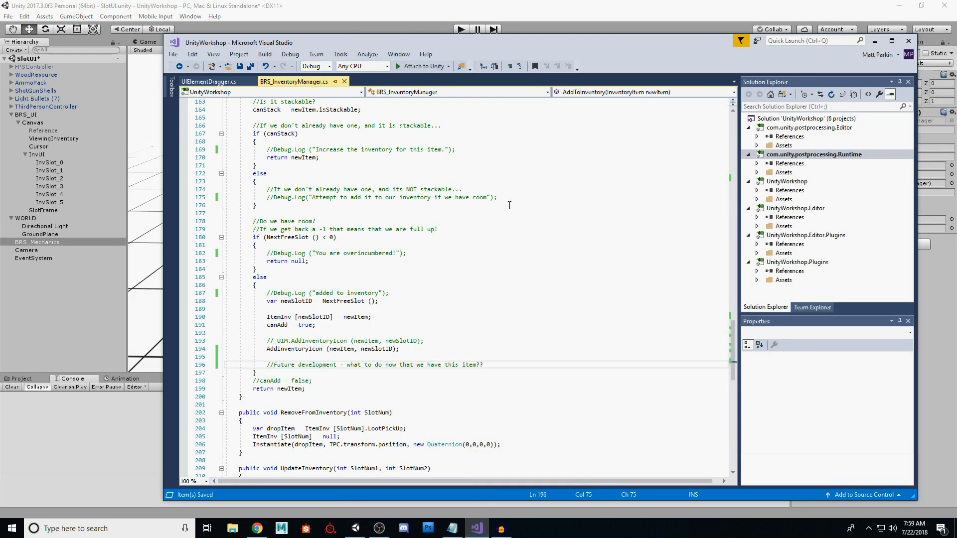
{"action": "left_click", "coordinate": [509, 205]}
{"action": "scroll", "coordinate": [509, 205], "scroll_direction": "up", "scroll_amount": 14}
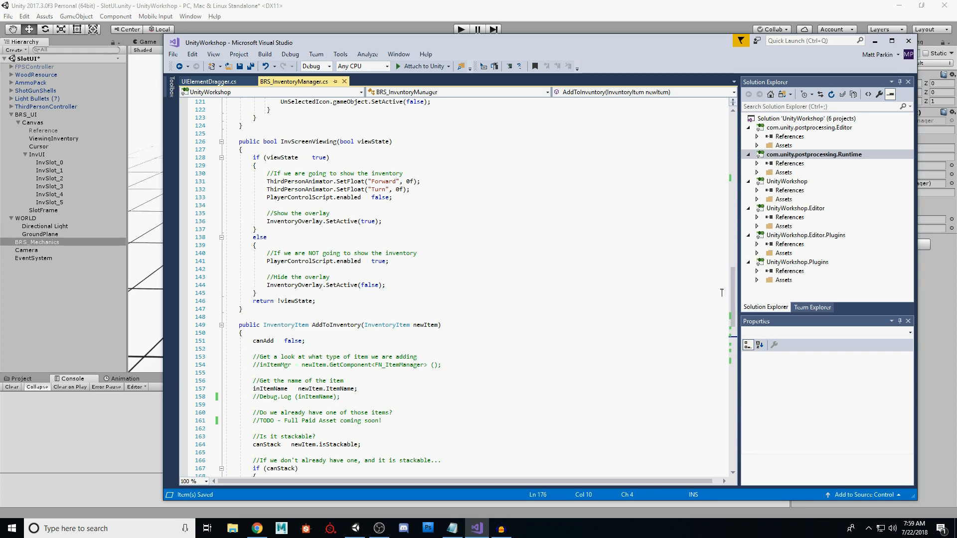
{"action": "left_click_drag", "start_coordinate": [731, 288], "coordinate": [733, 125]}
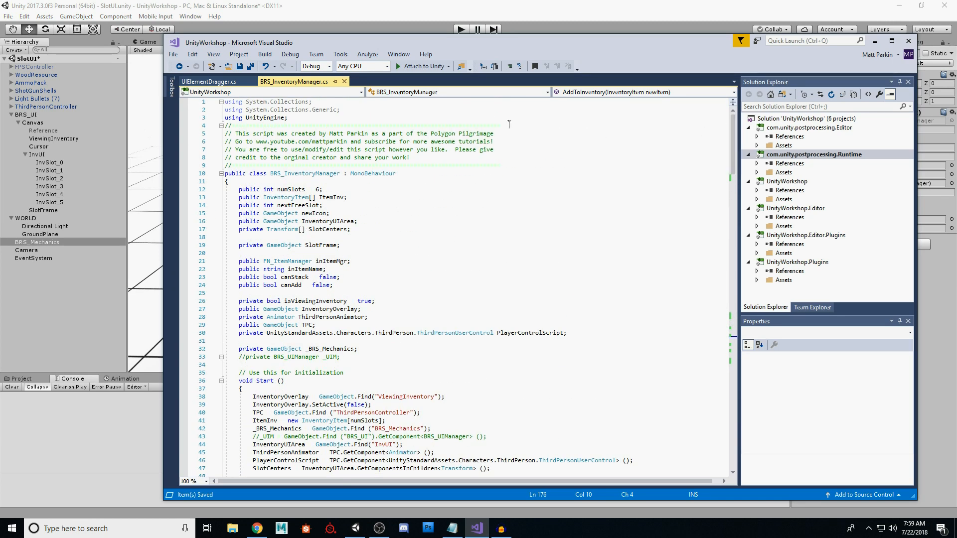
{"action": "left_click", "coordinate": [874, 42]}
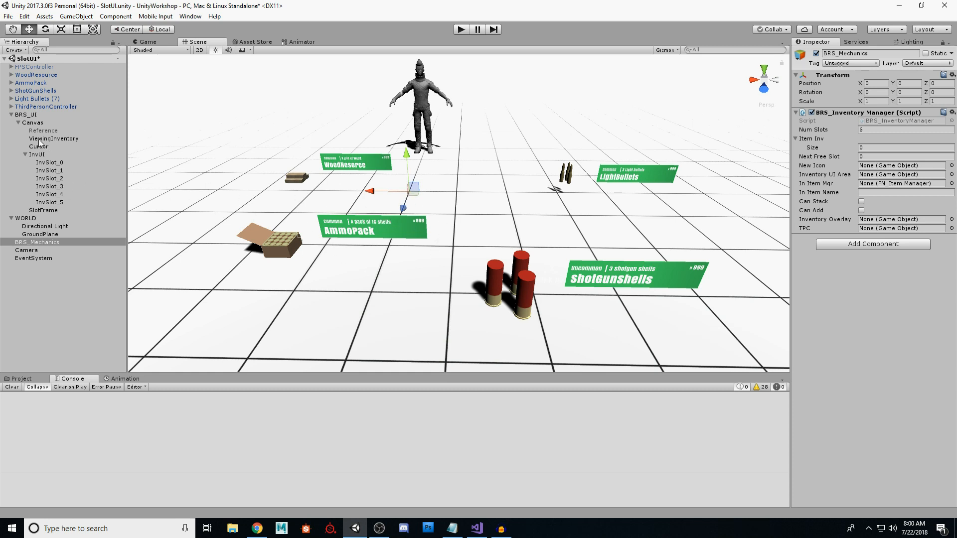
Step: Inspect the Canvas object and the inventory manager component on BRS_Mechanics
{"action": "left_click", "coordinate": [33, 123]}
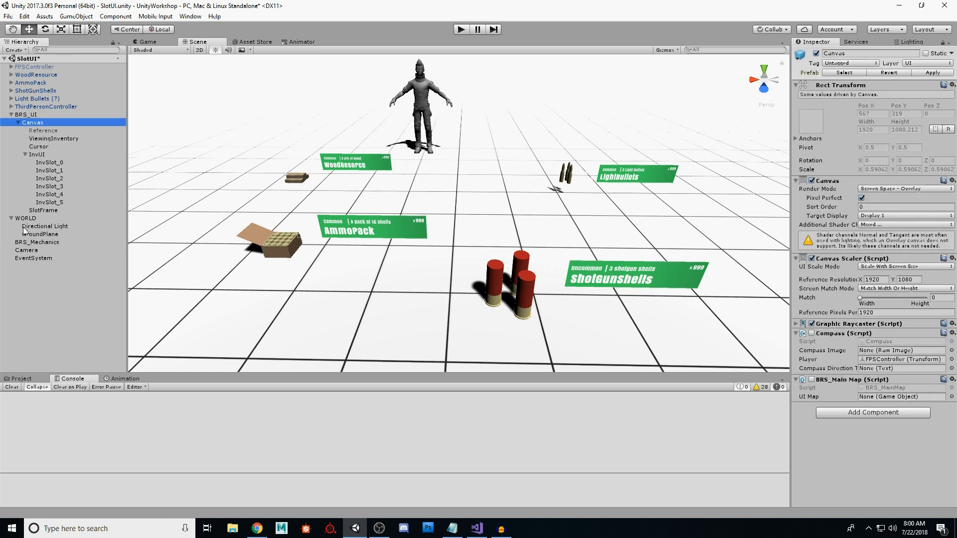
{"action": "left_click", "coordinate": [46, 242]}
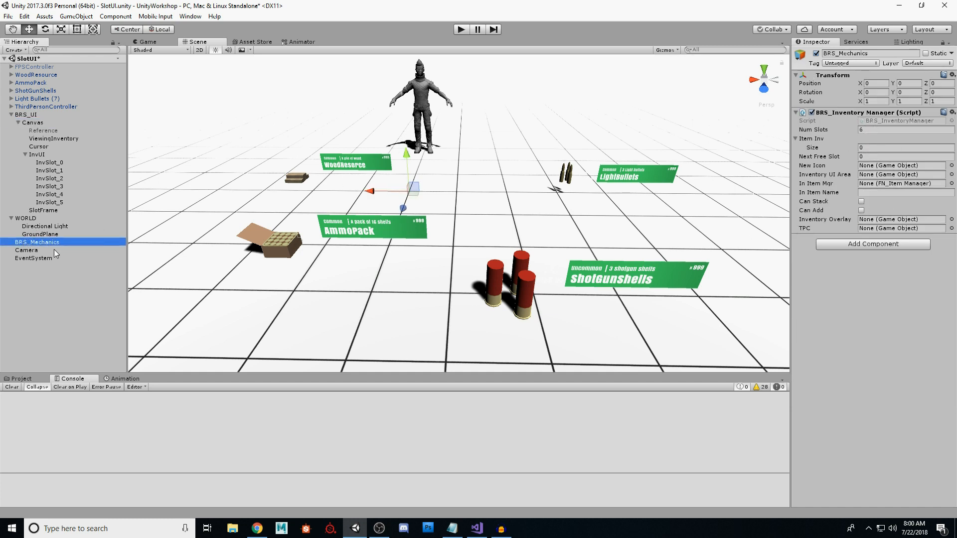
{"action": "left_click", "coordinate": [952, 113]}
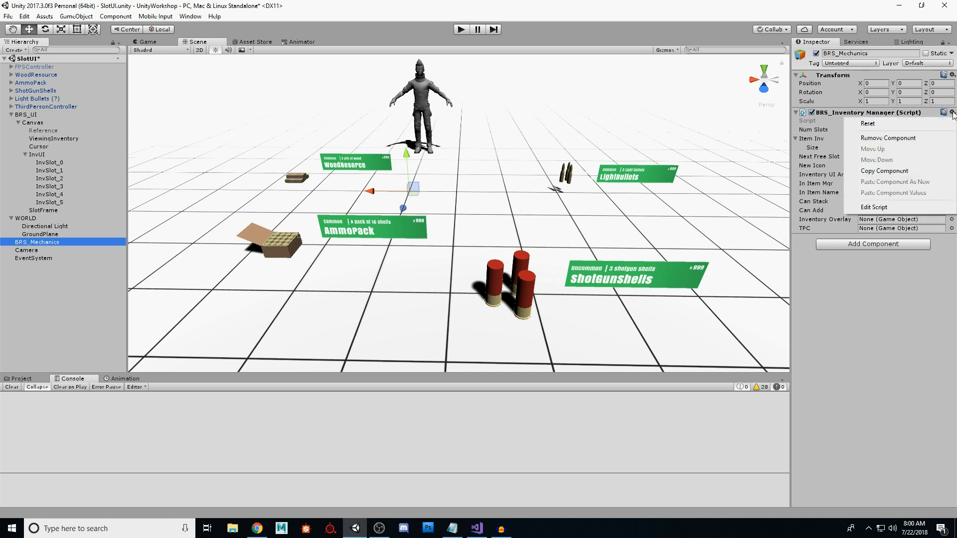
{"action": "left_click", "coordinate": [876, 355]}
Step: Look at the UIElementDragger script in the project's INVENTORY Scripts folder
{"action": "left_click", "coordinate": [22, 379]}
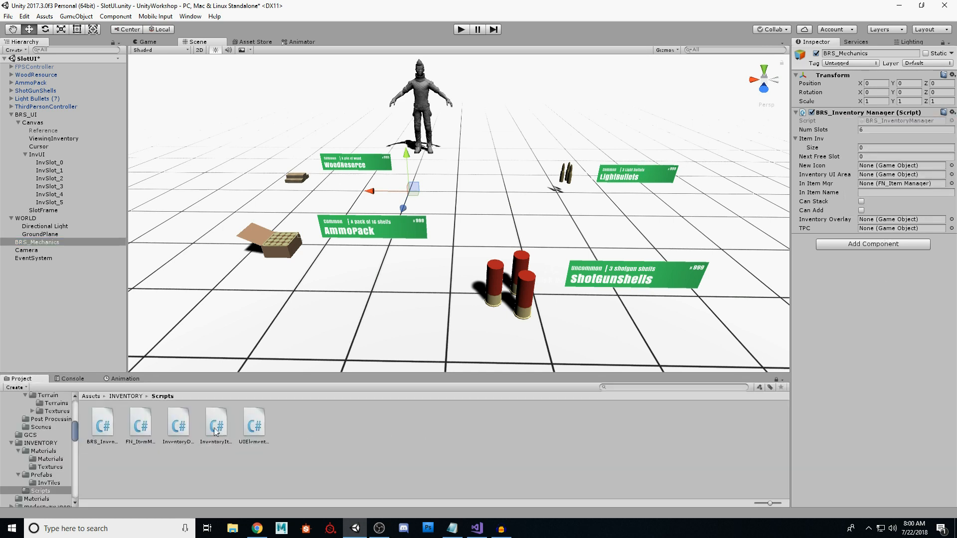
{"action": "left_click", "coordinate": [254, 432]}
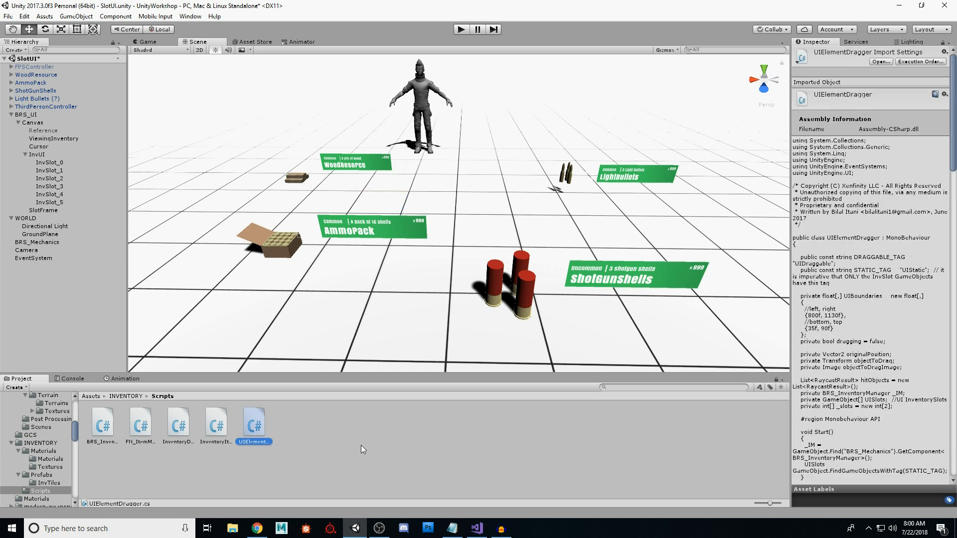
{"action": "left_click", "coordinate": [361, 444]}
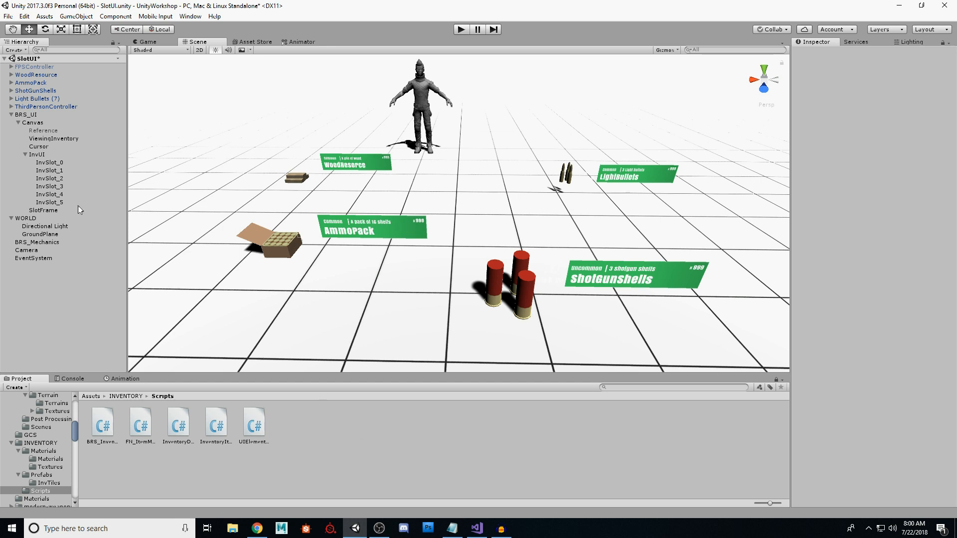
Step: Check the components of BRS_Mechanics and the Camera to see which object carries the UI Element Dragger script
{"action": "left_click", "coordinate": [40, 243]}
{"action": "left_click_drag", "start_coordinate": [258, 419], "coordinate": [495, 434]}
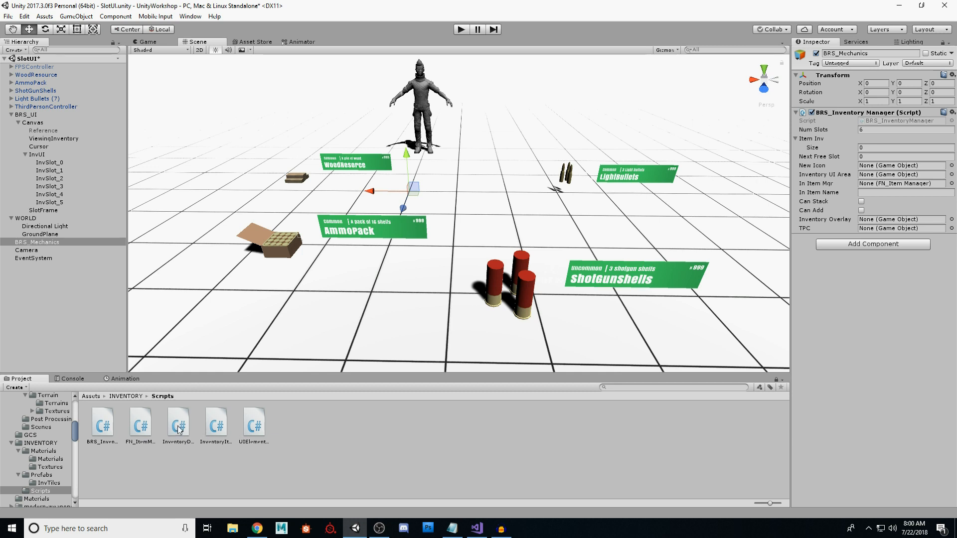
{"action": "left_click", "coordinate": [29, 251]}
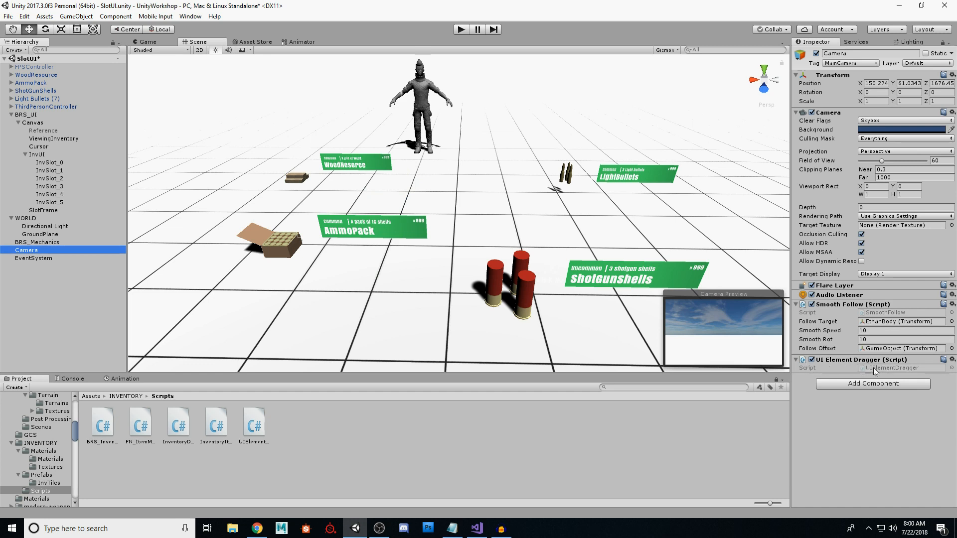
{"action": "left_click", "coordinate": [390, 451]}
{"action": "left_click", "coordinate": [33, 251]}
Step: Show the beginning of UIElementDragger.cs in Visual Studio
{"action": "left_click", "coordinate": [476, 528]}
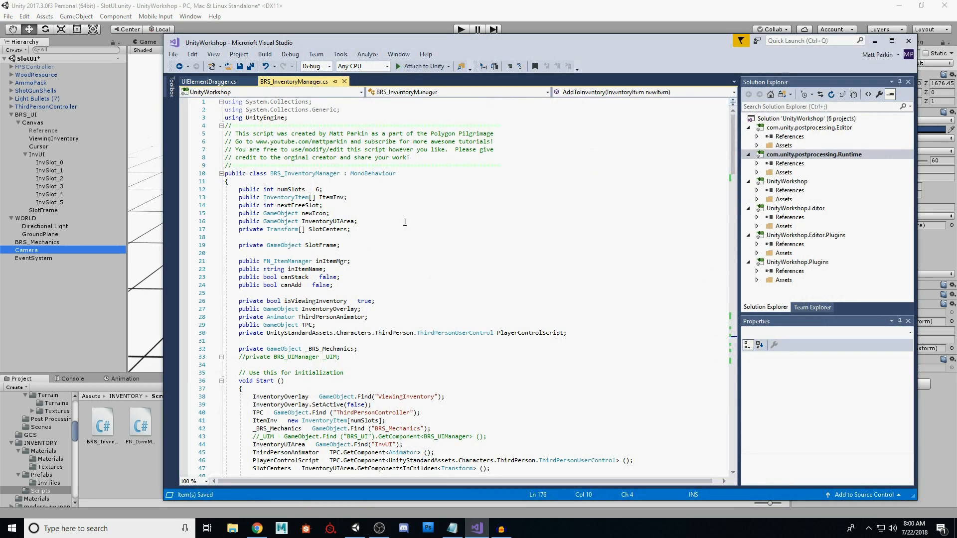
{"action": "left_click", "coordinate": [219, 81]}
{"action": "scroll", "coordinate": [362, 208], "scroll_direction": "up", "scroll_amount": 15}
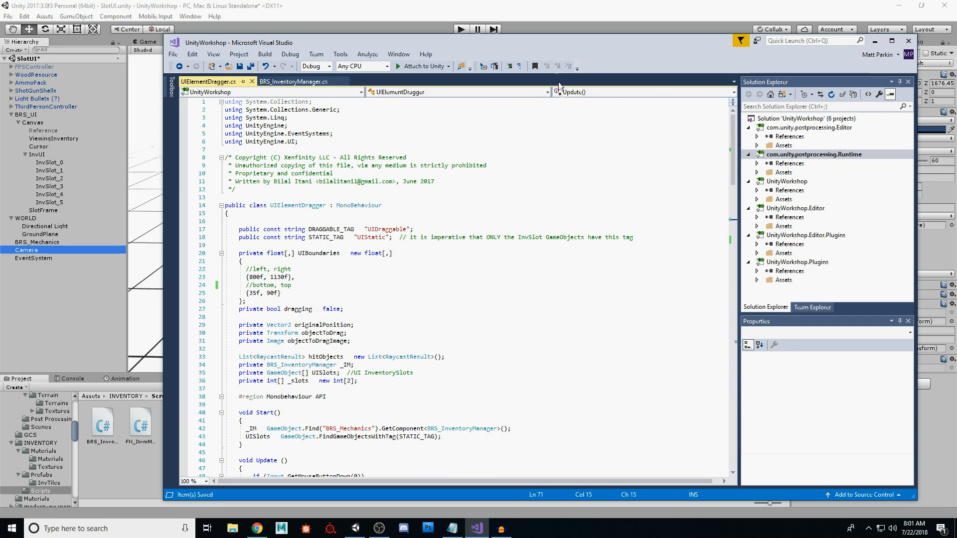
Step: Look at the inventory slot area in Unity's Game view and return to the script in Visual Studio
{"action": "left_click", "coordinate": [564, 4]}
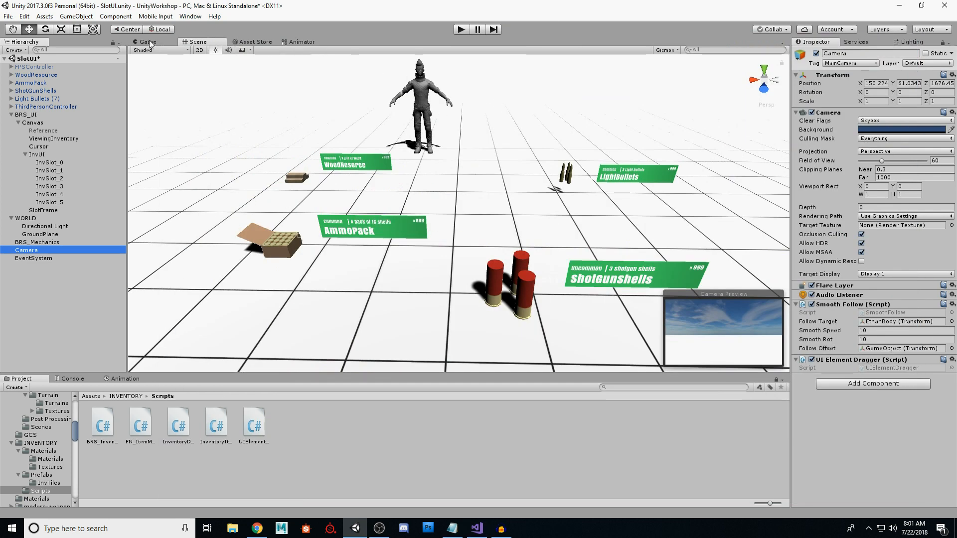
{"action": "left_click", "coordinate": [148, 42]}
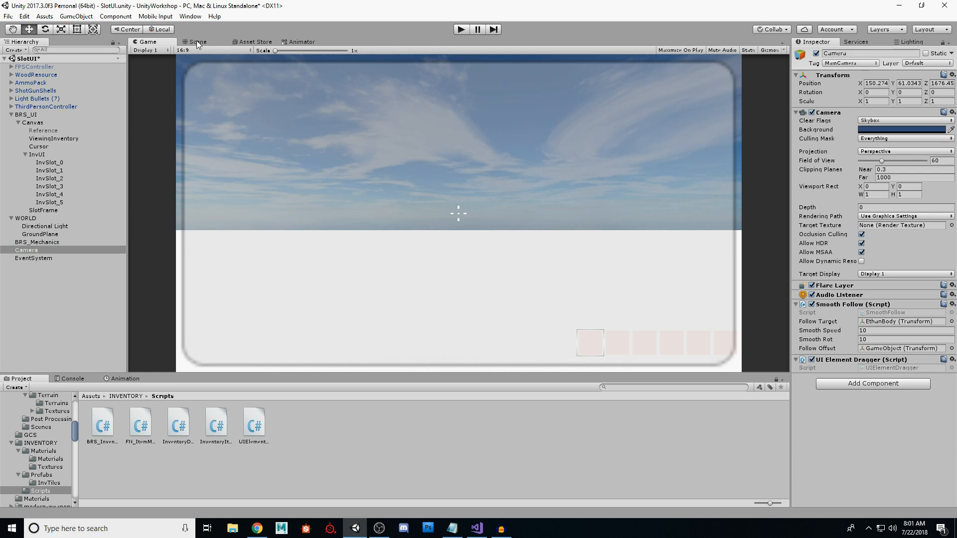
{"action": "left_click", "coordinate": [477, 528]}
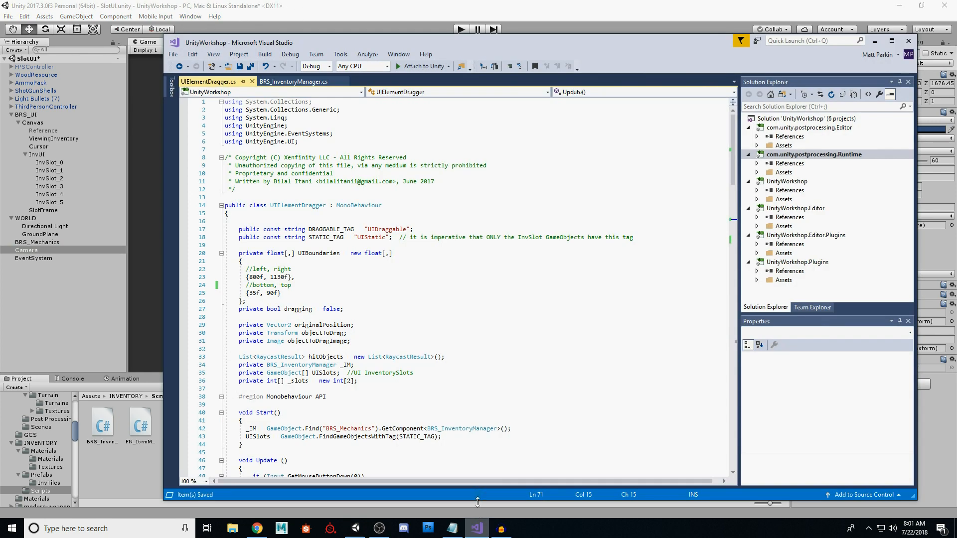
Step: Examine the left, right, bottom and top values of the UIBoundaries array in UIElementDragger.cs
{"action": "scroll", "coordinate": [428, 242], "scroll_direction": "down", "scroll_amount": 3}
{"action": "scroll", "coordinate": [428, 242], "scroll_direction": "down", "scroll_amount": 3}
{"action": "scroll", "coordinate": [428, 242], "scroll_direction": "up", "scroll_amount": 3}
{"action": "left_click_drag", "start_coordinate": [281, 221], "coordinate": [217, 203]}
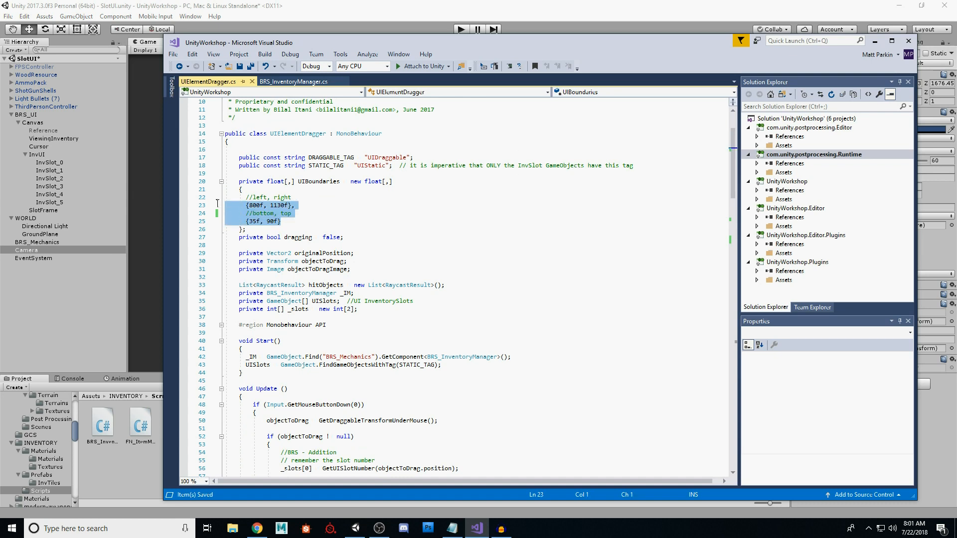
{"action": "left_click", "coordinate": [250, 204]}
{"action": "key", "text": "Right"}
{"action": "key", "text": "Right"}
{"action": "key", "text": "Right"}
{"action": "key", "text": "Right"}
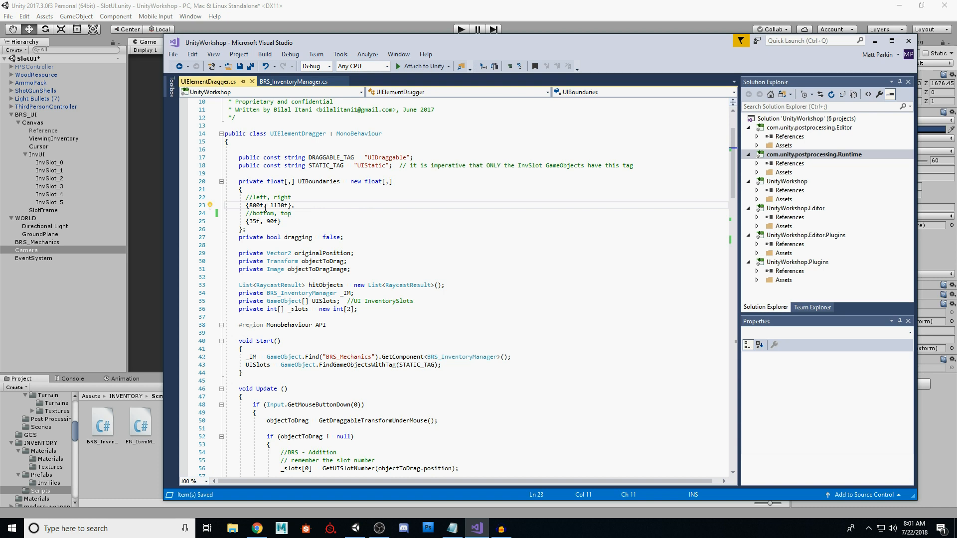
{"action": "left_click", "coordinate": [256, 198]}
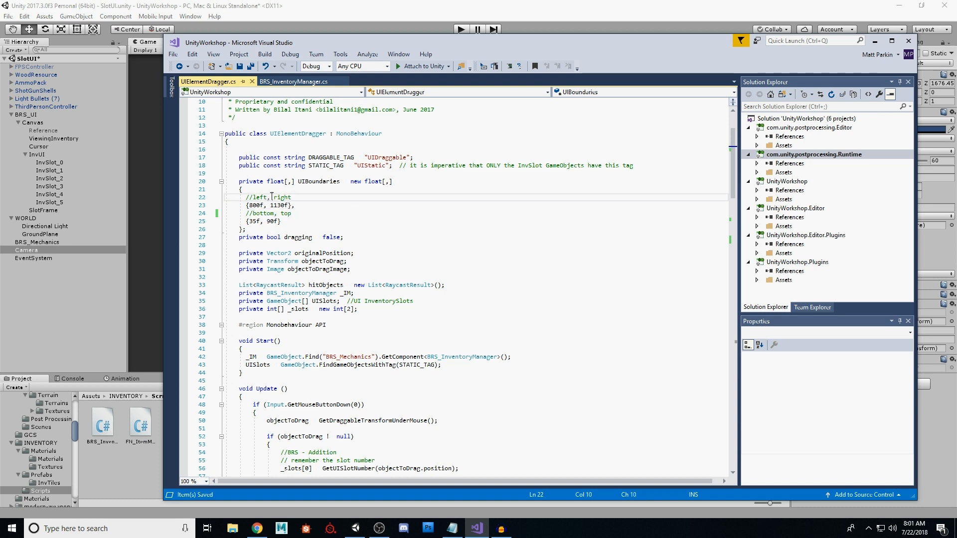
{"action": "key", "text": "Down"}
{"action": "key", "text": "Down"}
{"action": "key", "text": "Down"}
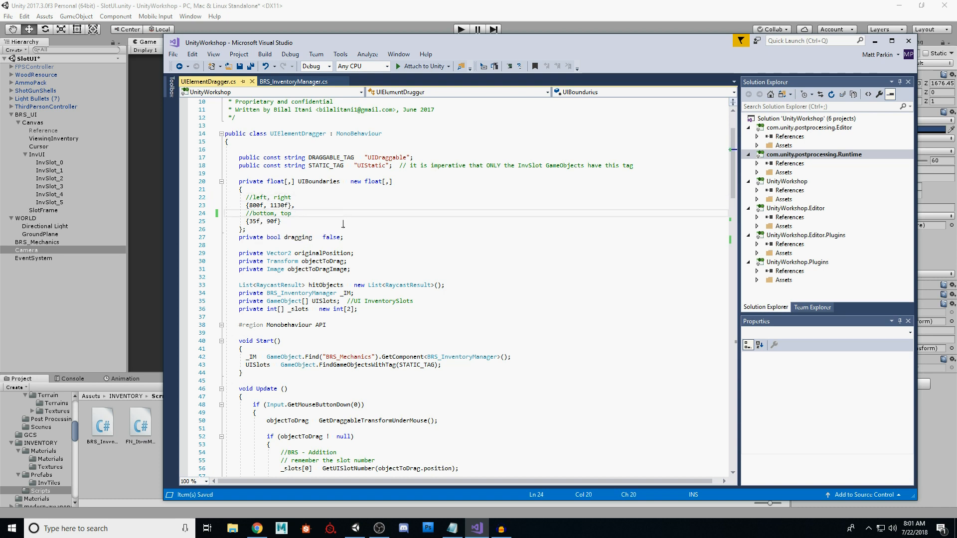
Step: Uncomment the Debug.Log(objectToDrag.position) line in the dragging block of Update and save all files
{"action": "scroll", "coordinate": [341, 227], "scroll_direction": "down", "scroll_amount": 15}
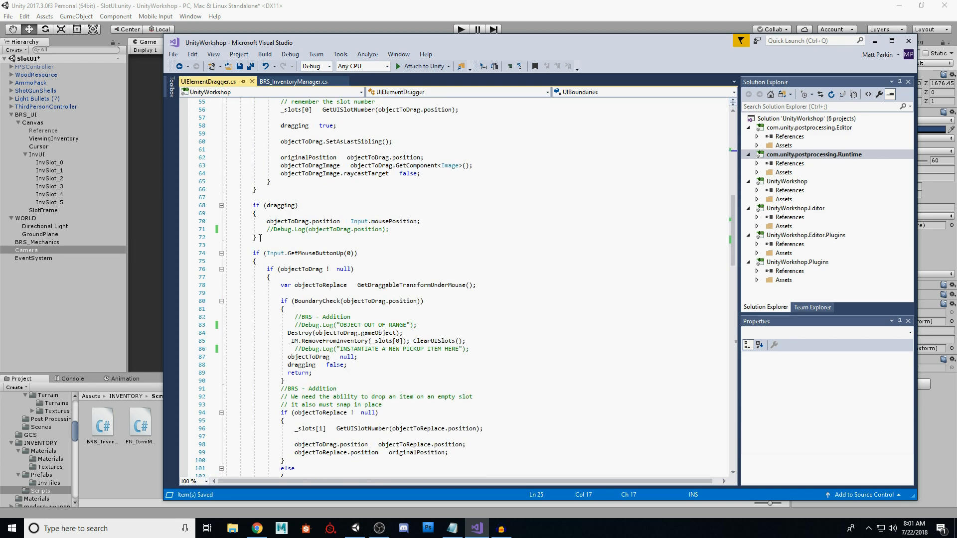
{"action": "left_click", "coordinate": [273, 229]}
{"action": "key", "text": "BackSpace"}
{"action": "key", "text": "BackSpace"}
{"action": "left_click", "coordinate": [252, 66]}
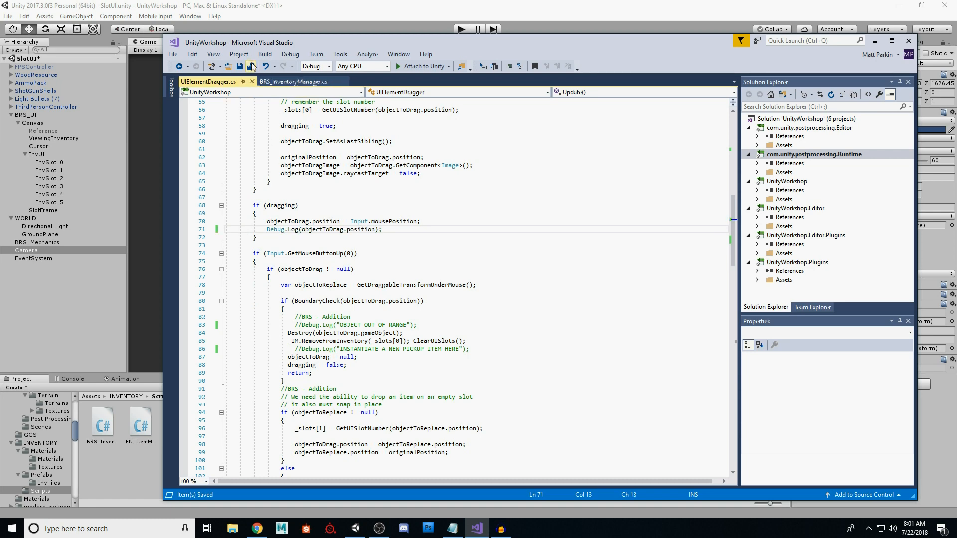
Step: Return to Unity, run the scene and walk the character over the wood resource to collect it
{"action": "left_click", "coordinate": [441, 5]}
{"action": "left_click", "coordinate": [462, 29]}
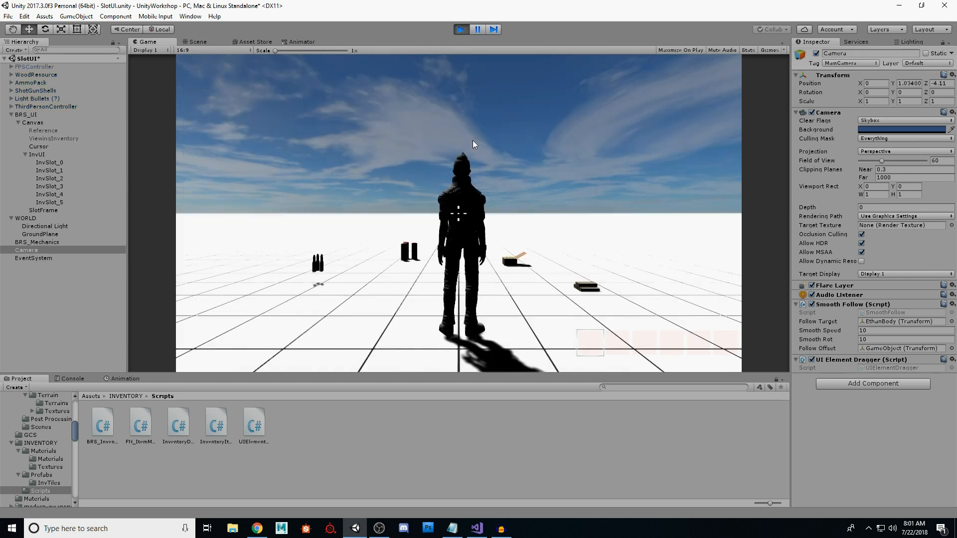
{"action": "key", "text": "w"}
{"action": "key", "text": "a"}
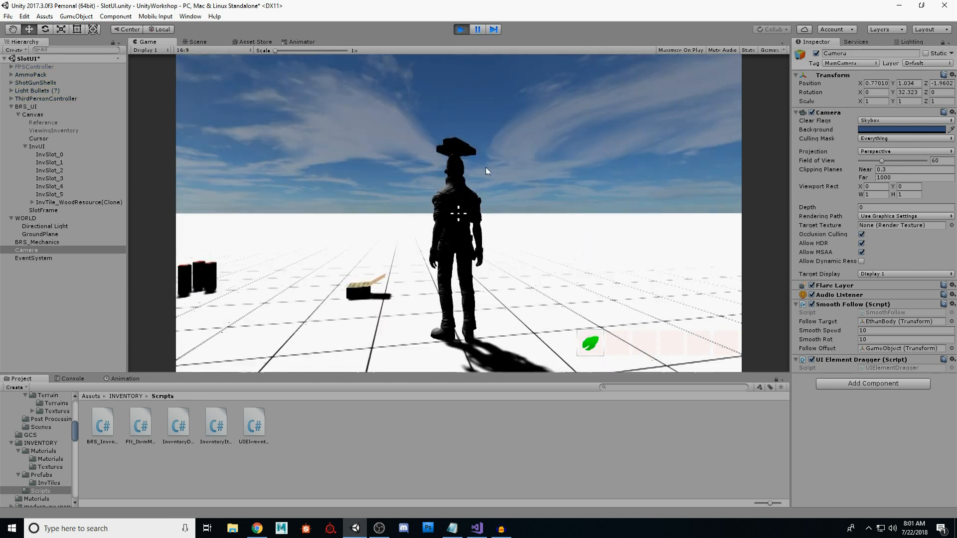
Step: Move the collected wood tile up out of the first inventory slot to log its drag positions, and stop the scene
{"action": "mouse_move", "coordinate": [591, 348]}
{"action": "left_mouse_down"}
{"action": "mouse_move", "coordinate": [567, 332]}
{"action": "mouse_move", "coordinate": [678, 347]}
{"action": "mouse_move", "coordinate": [736, 349]}
{"action": "mouse_move", "coordinate": [740, 340]}
{"action": "mouse_move", "coordinate": [585, 332]}
{"action": "mouse_move", "coordinate": [589, 357]}
{"action": "mouse_move", "coordinate": [573, 344]}
{"action": "mouse_move", "coordinate": [740, 344]}
{"action": "mouse_move", "coordinate": [592, 330]}
{"action": "left_mouse_up"}
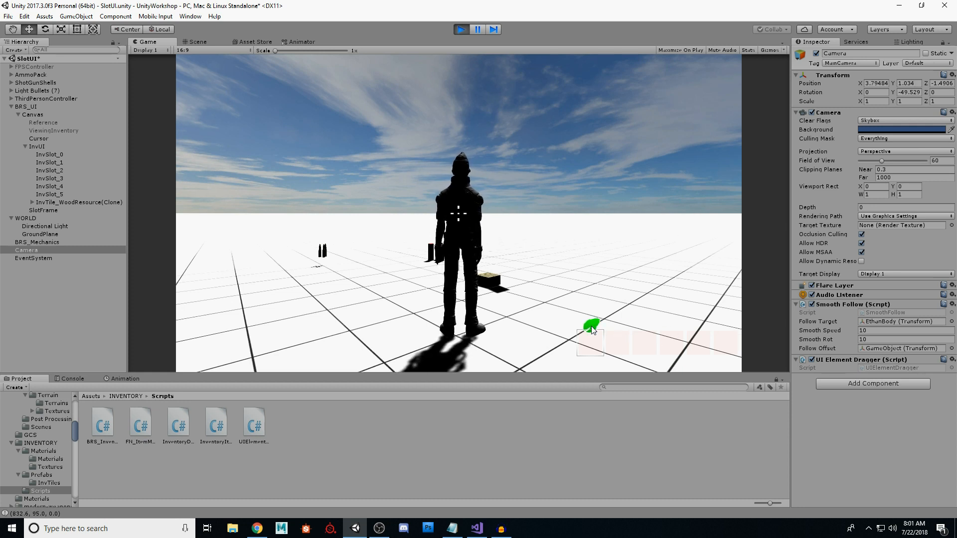
{"action": "mouse_move", "coordinate": [591, 326]}
{"action": "left_mouse_down"}
{"action": "mouse_move", "coordinate": [582, 349]}
{"action": "mouse_move", "coordinate": [590, 359]}
{"action": "mouse_move", "coordinate": [576, 316]}
{"action": "mouse_move", "coordinate": [587, 301]}
{"action": "mouse_move", "coordinate": [581, 279]}
{"action": "left_mouse_up"}
{"action": "left_click", "coordinate": [456, 30]}
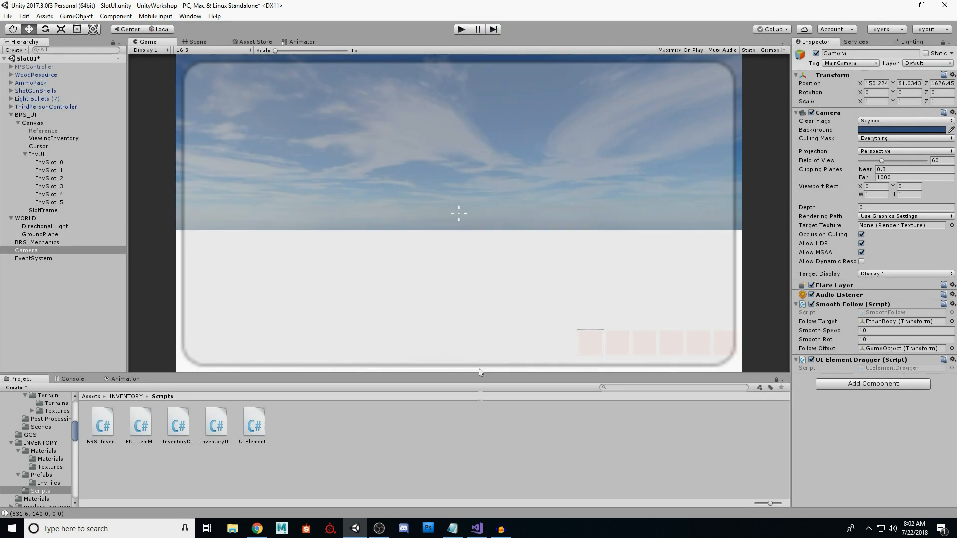
Step: Switch to Visual Studio and review the left/right and bottom/top limits of the UIBoundaries array in UIElementDragger.cs
{"action": "left_click", "coordinate": [477, 529]}
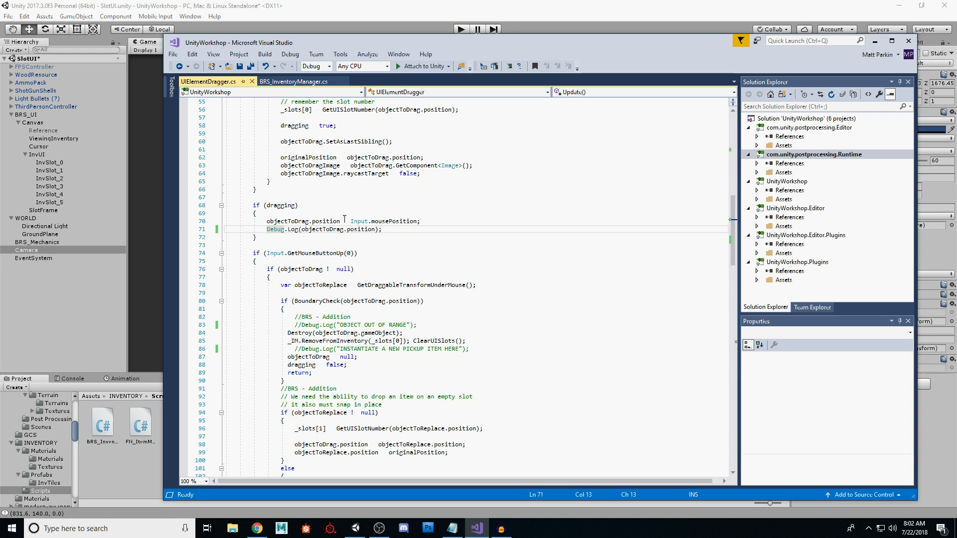
{"action": "scroll", "coordinate": [361, 285], "scroll_direction": "up", "scroll_amount": 17}
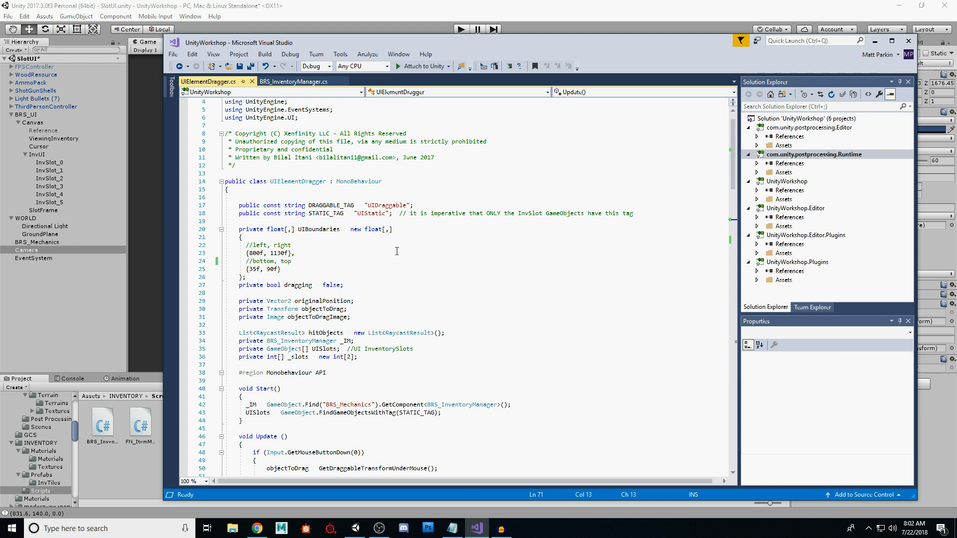
{"action": "scroll", "coordinate": [396, 259], "scroll_direction": "up", "scroll_amount": 1}
{"action": "scroll", "coordinate": [391, 273], "scroll_direction": "down", "scroll_amount": 2}
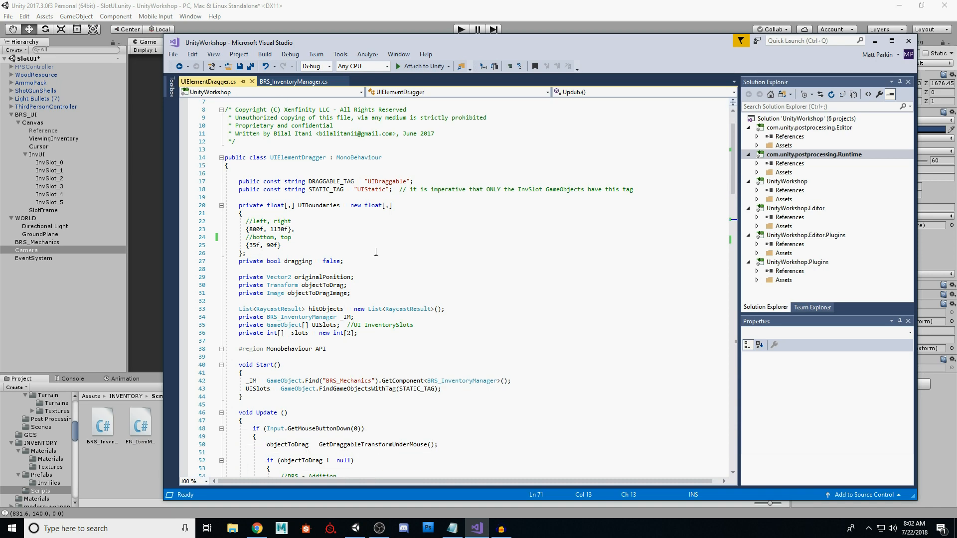
{"action": "scroll", "coordinate": [391, 273], "scroll_direction": "down", "scroll_amount": 1}
{"action": "left_click_drag", "start_coordinate": [247, 229], "coordinate": [243, 201]}
Step: Comment out the Debug.Log(objectToDrag.position) line in the dragging block of Update and save all files
{"action": "scroll", "coordinate": [272, 265], "scroll_direction": "down", "scroll_amount": 14}
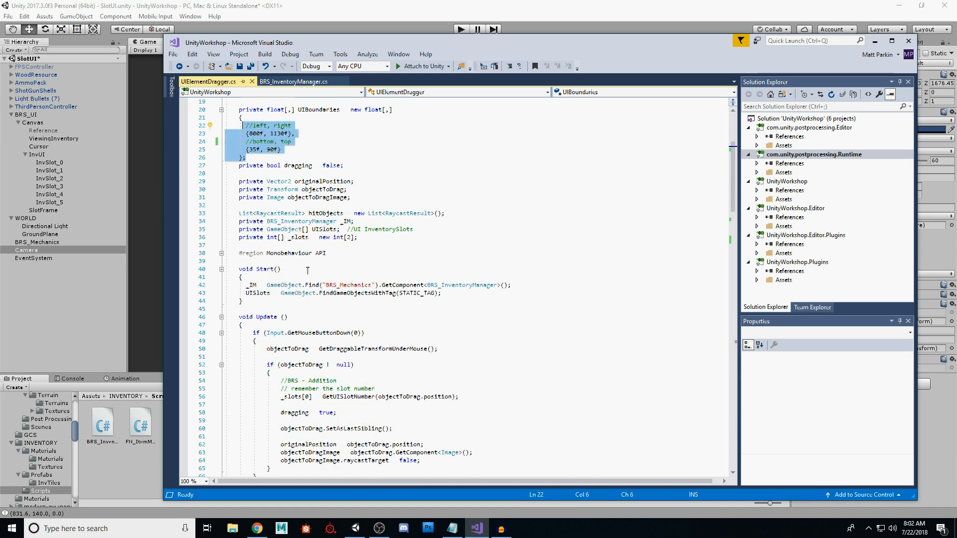
{"action": "left_click", "coordinate": [269, 254]}
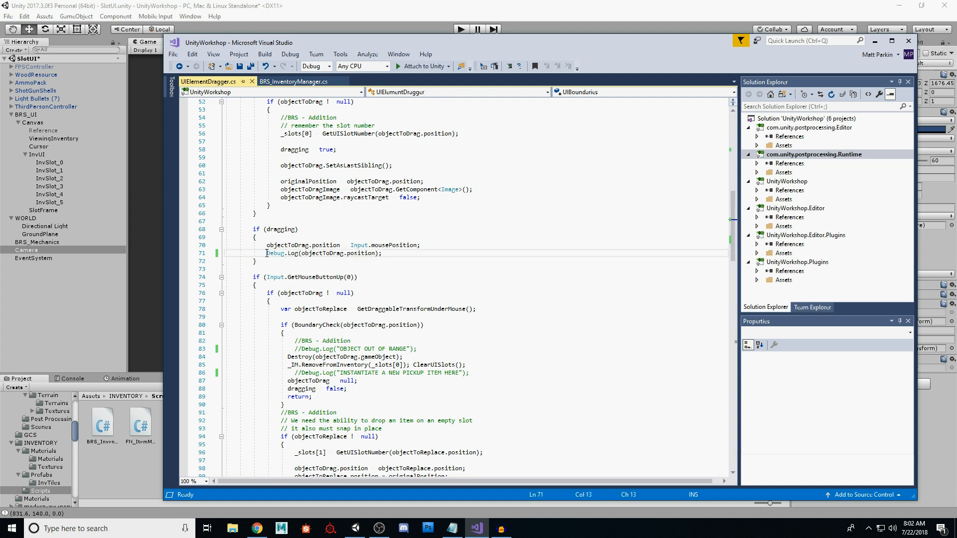
{"action": "type", "text": "//"}
{"action": "key", "text": "Up"}
{"action": "key", "text": "Up"}
{"action": "left_click", "coordinate": [253, 66]}
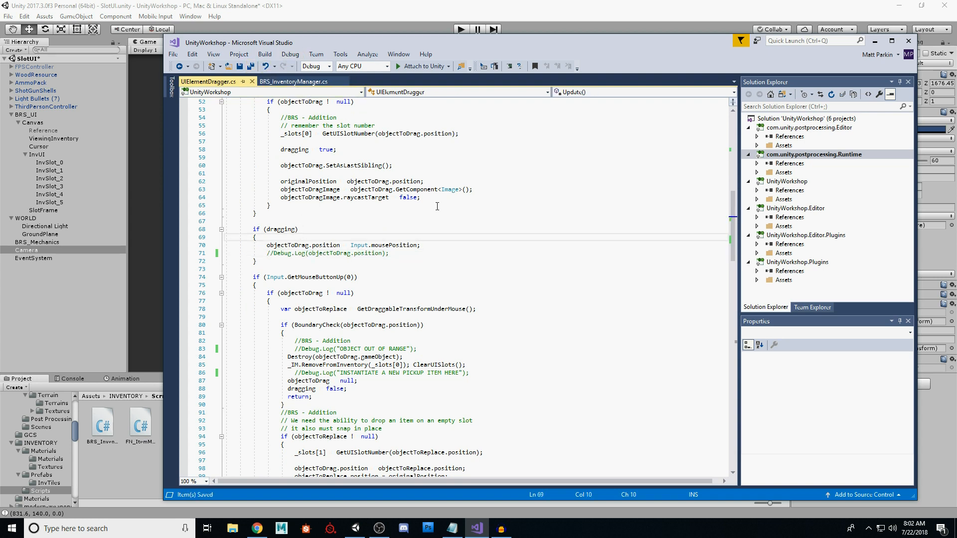
Step: Return to Unity and look over the character and the labelled pickup items in the Scene view from different angles
{"action": "key", "text": "alt+Tab"}
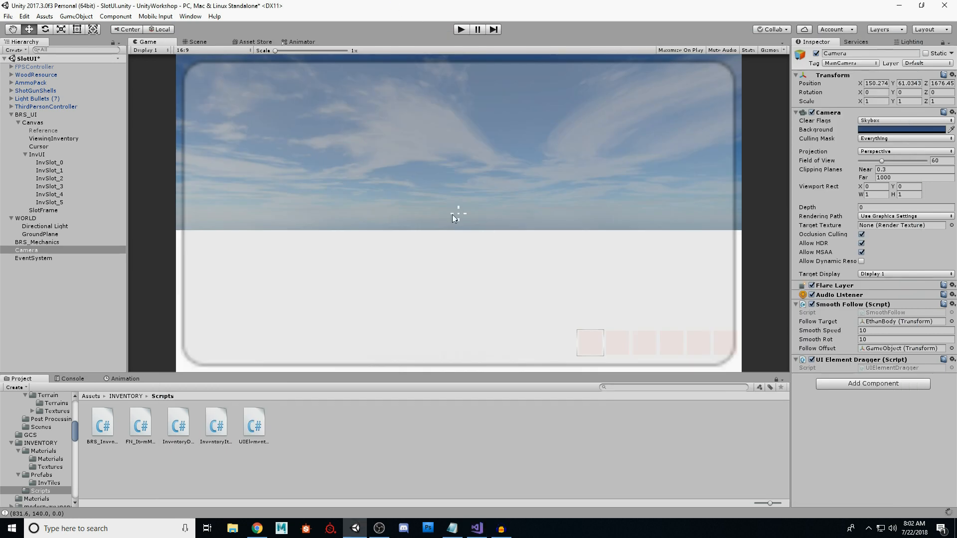
{"action": "left_click", "coordinate": [192, 42]}
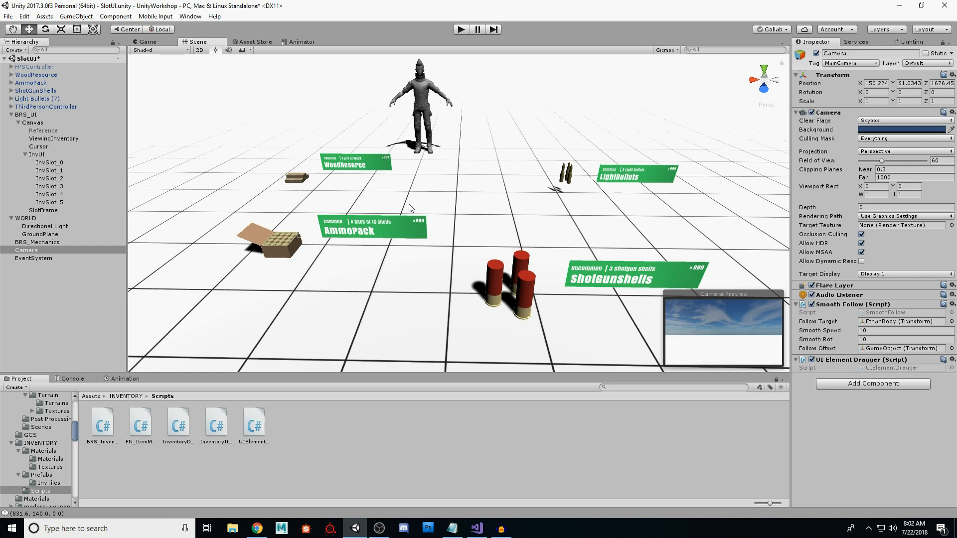
{"action": "right_click_drag", "start_coordinate": [489, 220], "coordinate": [519, 202], "text": "alt"}
{"action": "key", "text": "w"}
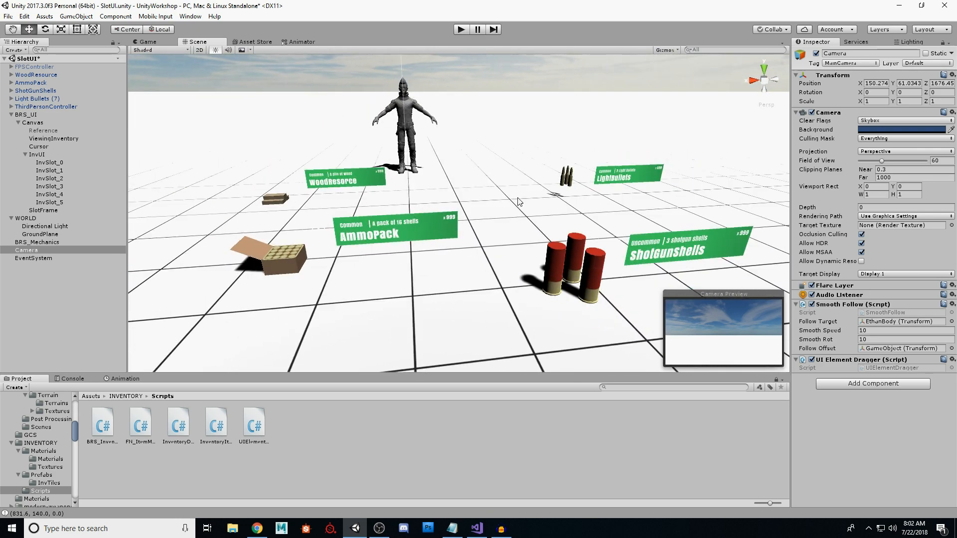
{"action": "left_click", "coordinate": [435, 86]}
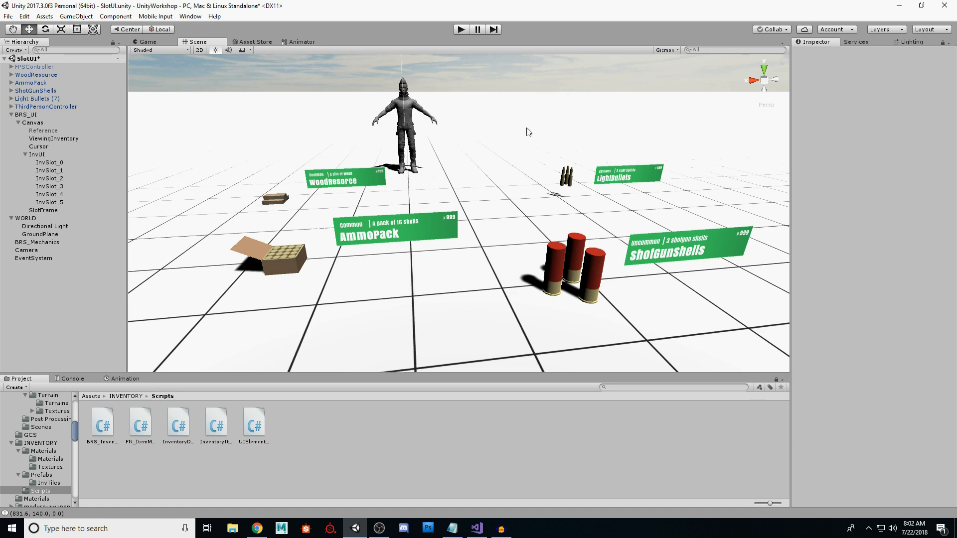
{"action": "right_click_drag", "start_coordinate": [468, 292], "coordinate": [555, 292]}
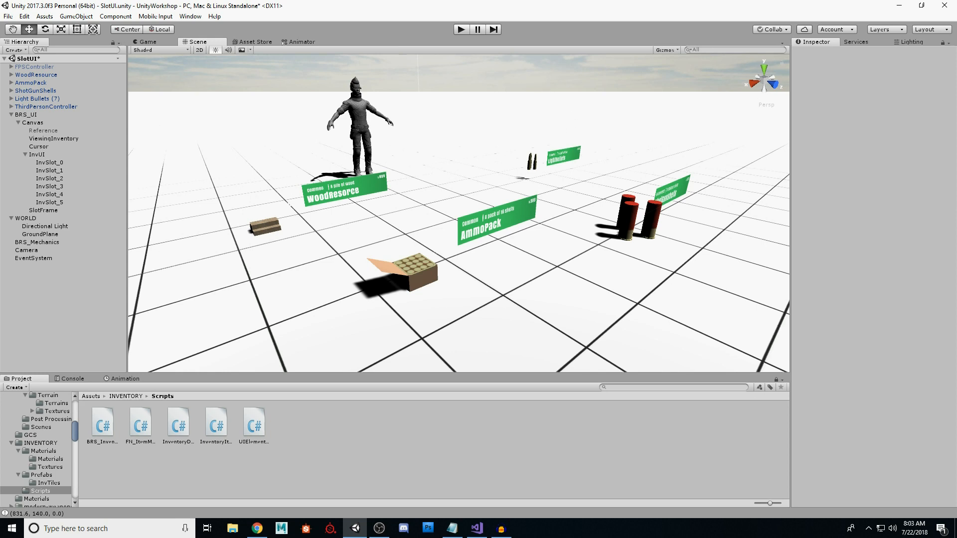
{"action": "key", "text": "alt+Tab"}
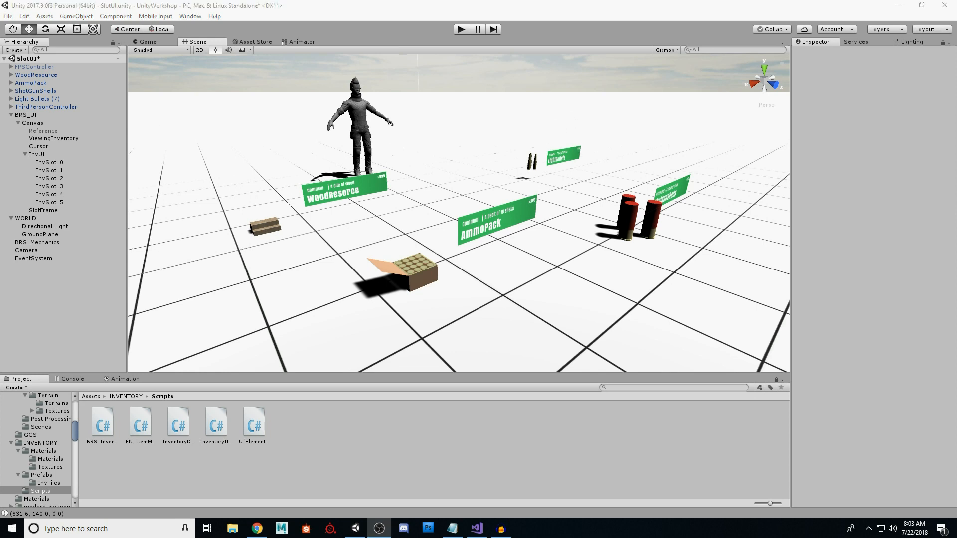